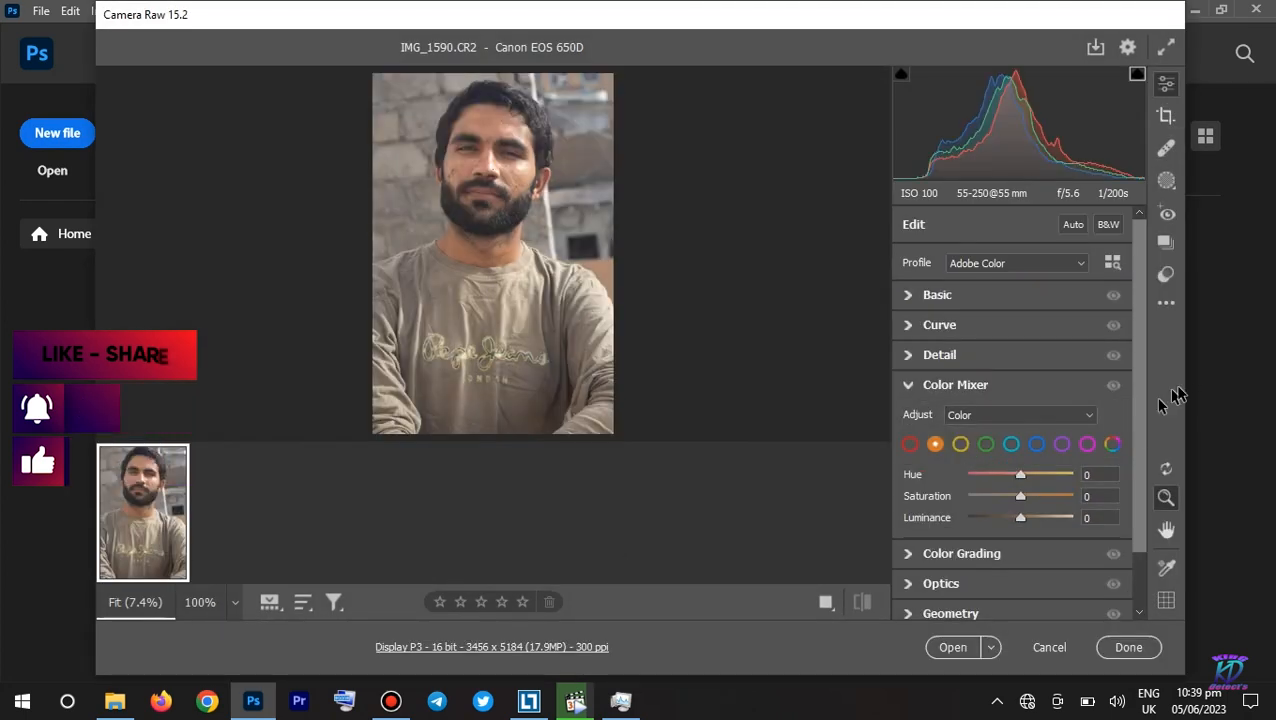
Examine the man's face and skin up close in the raw portrait, including the eyes, cheeks and beard
{"action": "left_click_drag", "start_coordinate": [1187, 387], "coordinate": [1017, 384]}
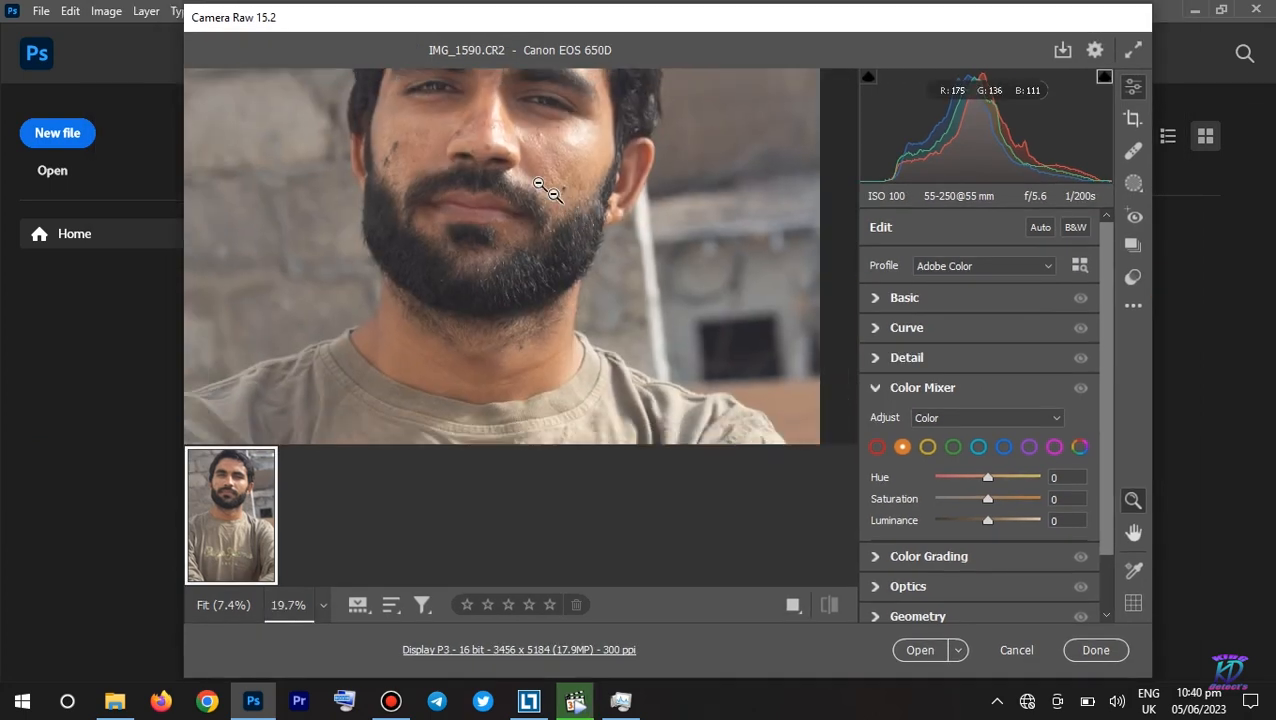
{"action": "key", "text": "space"}
{"action": "left_click_drag", "start_coordinate": [543, 192], "coordinate": [558, 282]}
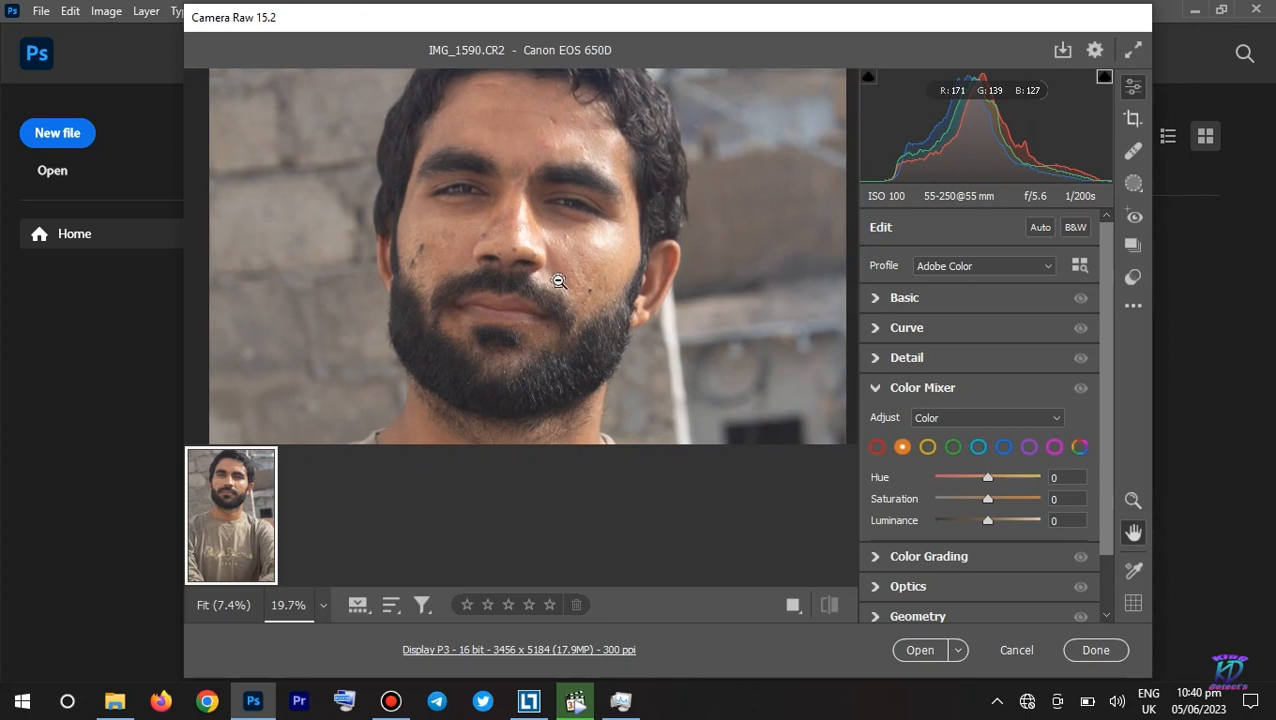
{"action": "key", "text": "ctrl+0"}
{"action": "left_click_drag", "start_coordinate": [521, 157], "coordinate": [581, 282]}
{"action": "key", "text": "h"}
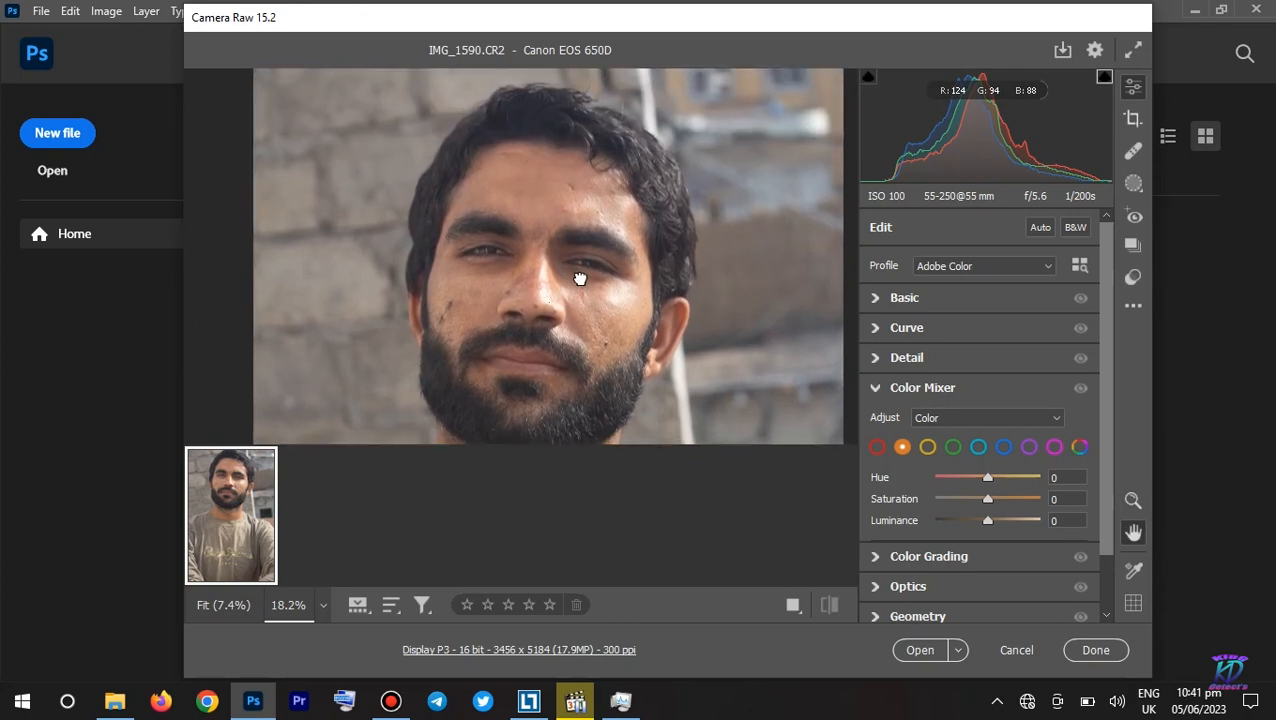
{"action": "key", "text": "z"}
{"action": "left_click_drag", "start_coordinate": [580, 247], "coordinate": [563, 229]}
{"action": "key", "text": "h"}
{"action": "key", "text": "z"}
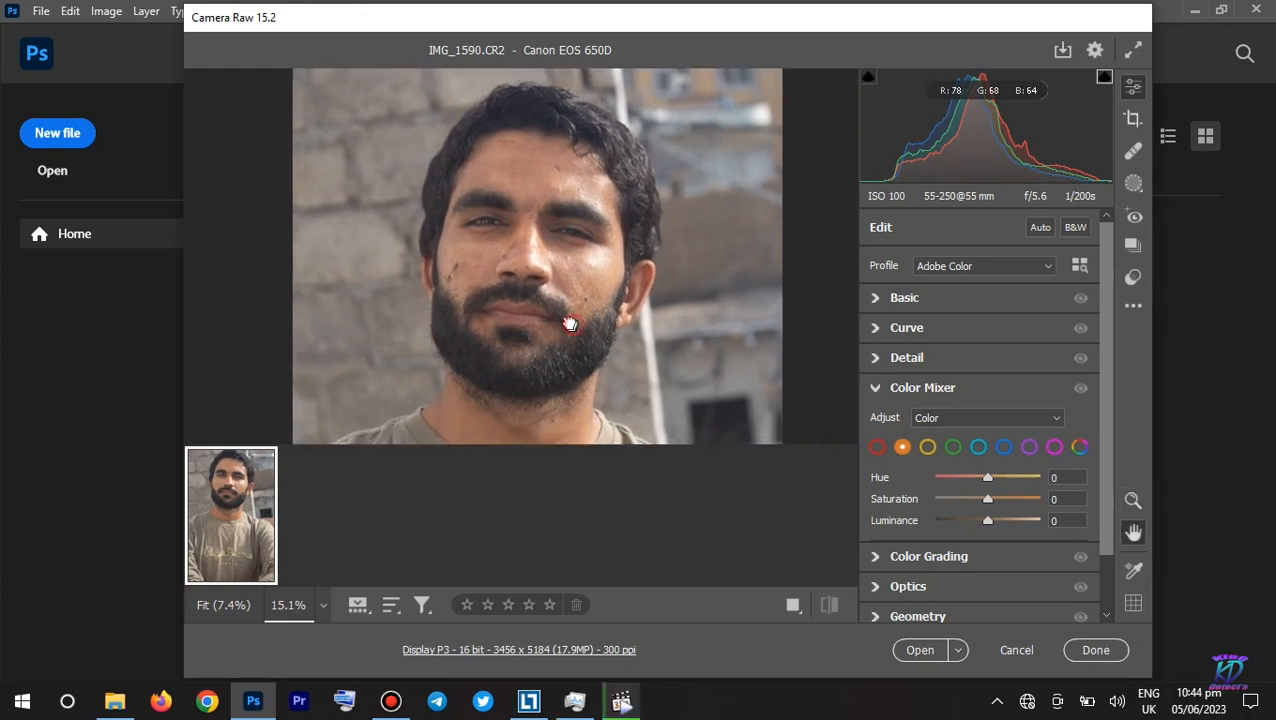
{"action": "left_click_drag", "start_coordinate": [567, 322], "coordinate": [564, 310]}
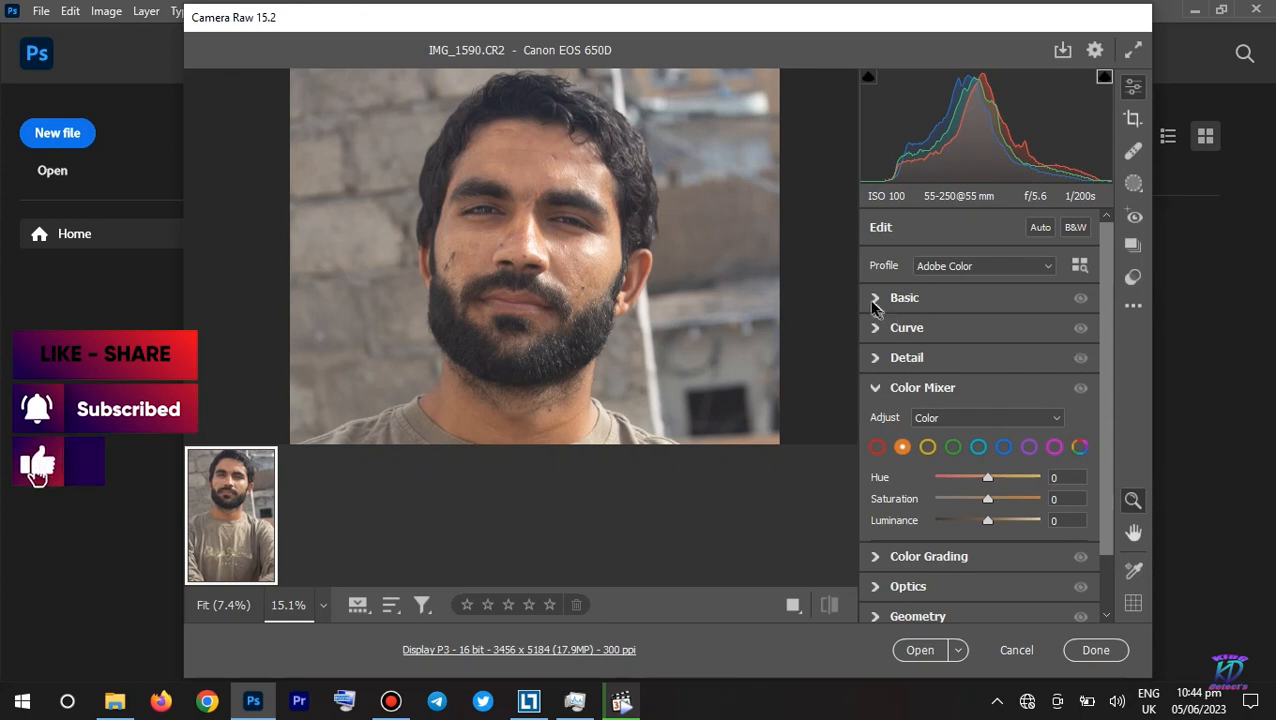
Collapse the Color Mixer settings and look through the available colour profiles without picking a different one
{"action": "left_click", "coordinate": [879, 395]}
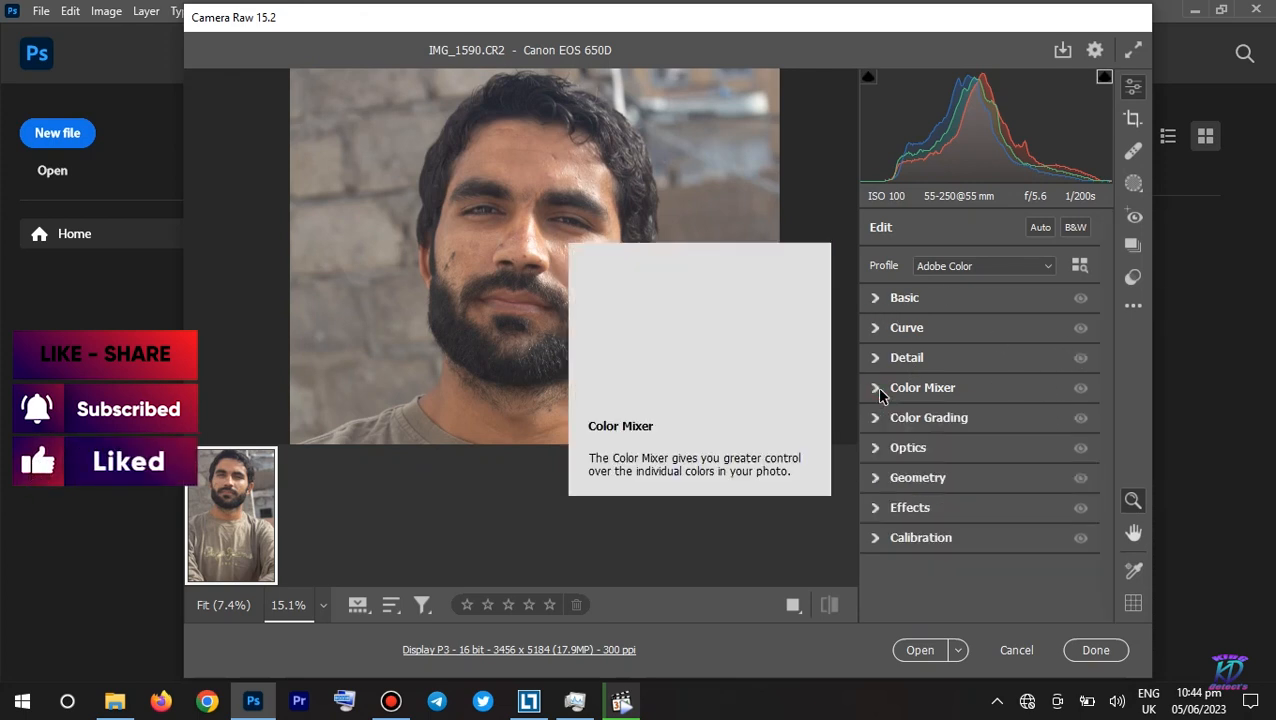
{"action": "left_click", "coordinate": [945, 266]}
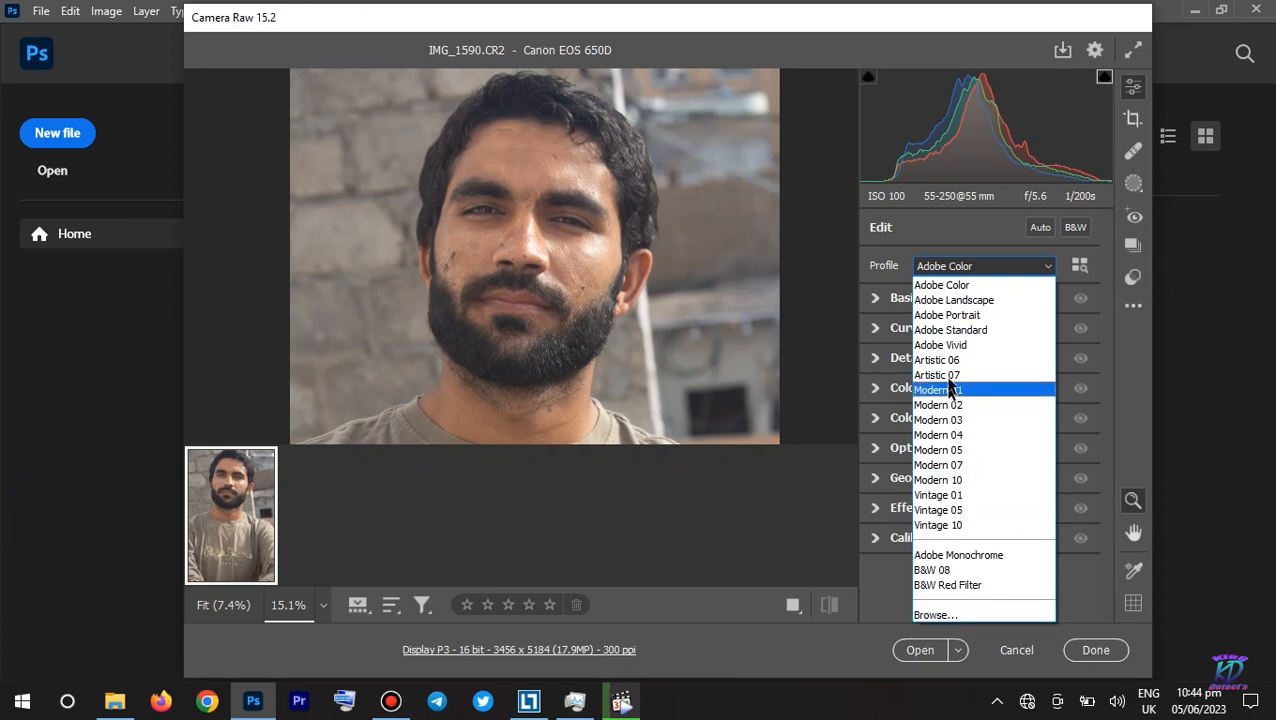
{"action": "left_click", "coordinate": [943, 250]}
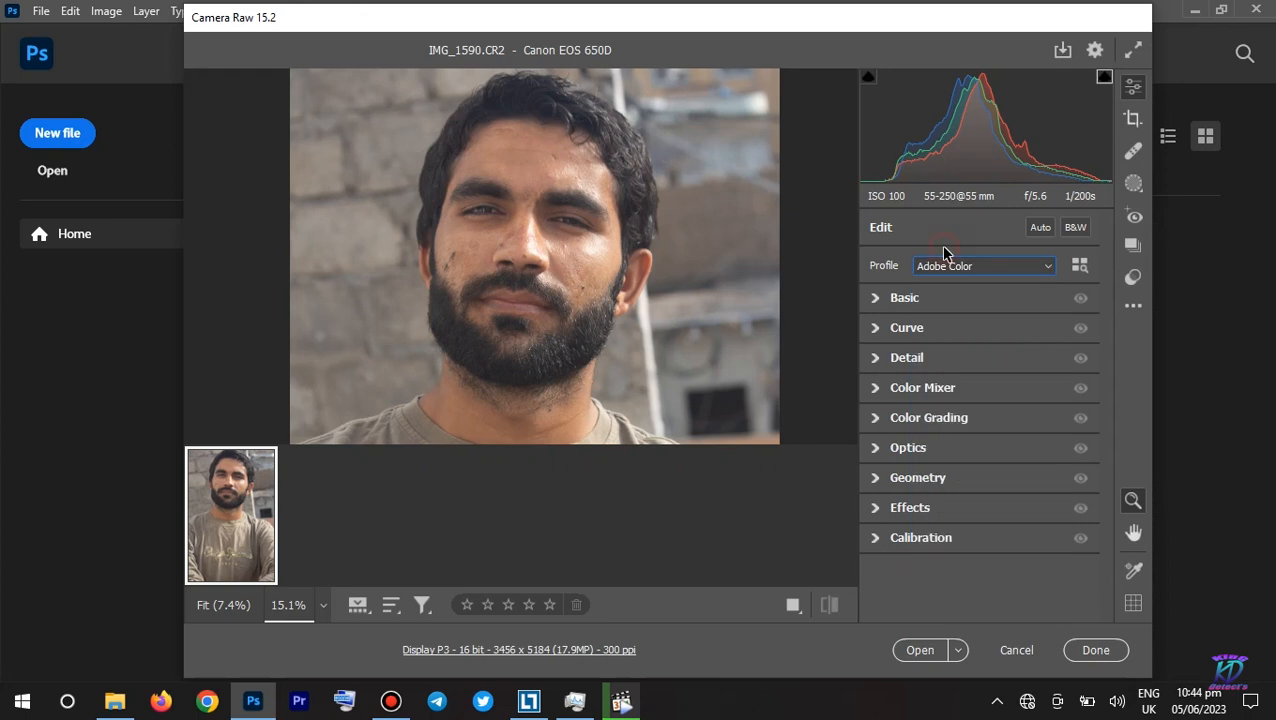
Warm the portrait's white balance by setting Temp to 5600 and Tint to +13
{"action": "left_click", "coordinate": [878, 302]}
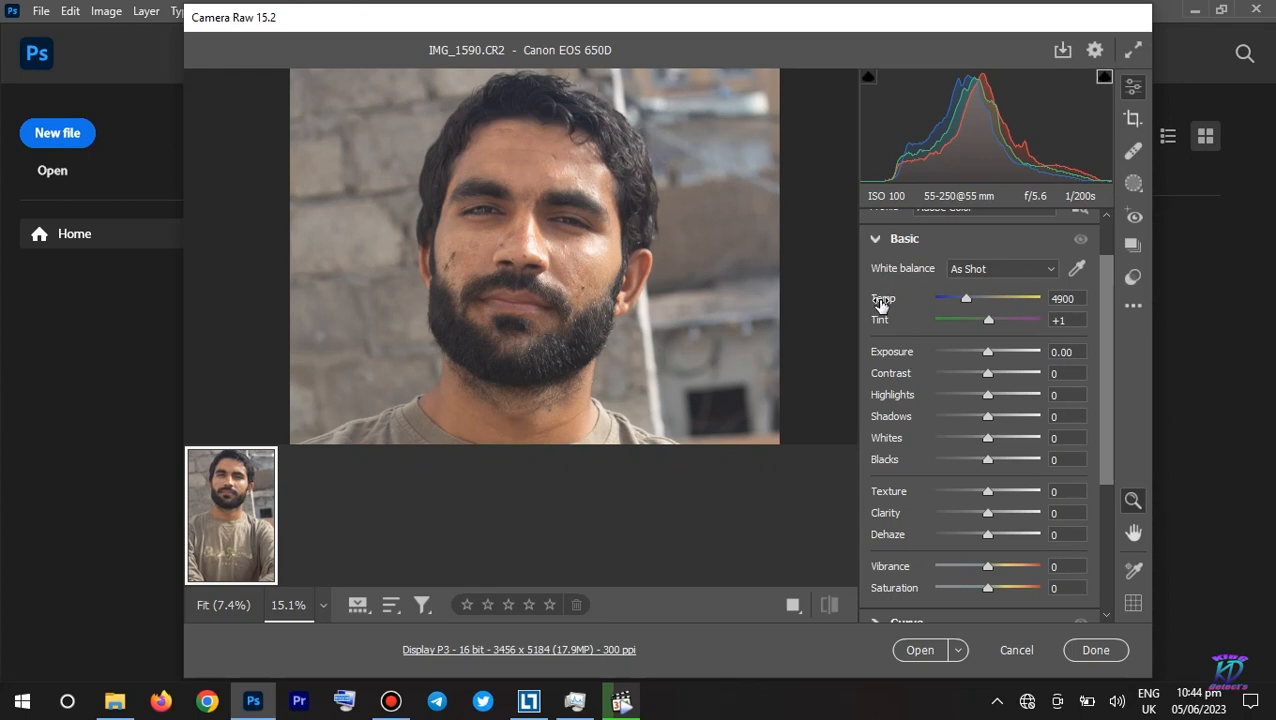
{"action": "mouse_move", "coordinate": [880, 305]}
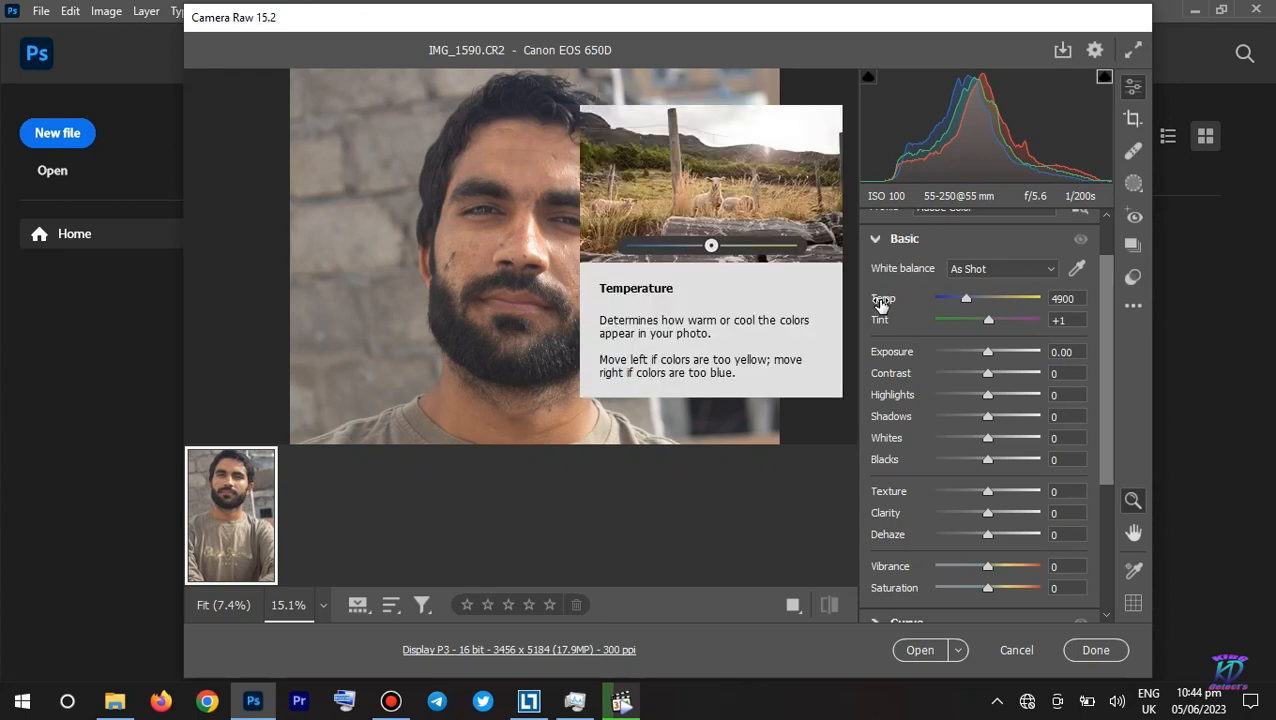
{"action": "left_click_drag", "start_coordinate": [884, 303], "coordinate": [899, 305]}
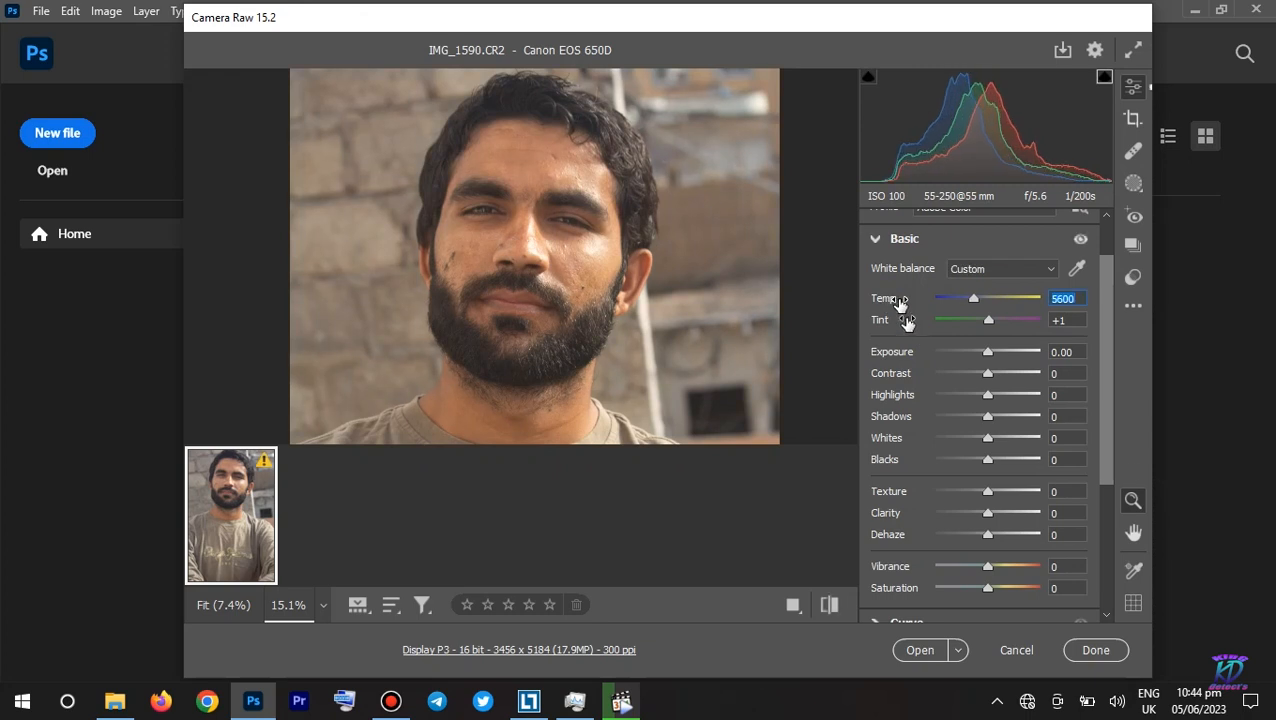
{"action": "mouse_move", "coordinate": [889, 327]}
{"action": "left_mouse_down"}
{"action": "mouse_move", "coordinate": [871, 327]}
{"action": "mouse_move", "coordinate": [899, 331]}
{"action": "mouse_move", "coordinate": [870, 331]}
{"action": "mouse_move", "coordinate": [899, 334]}
{"action": "left_mouse_up"}
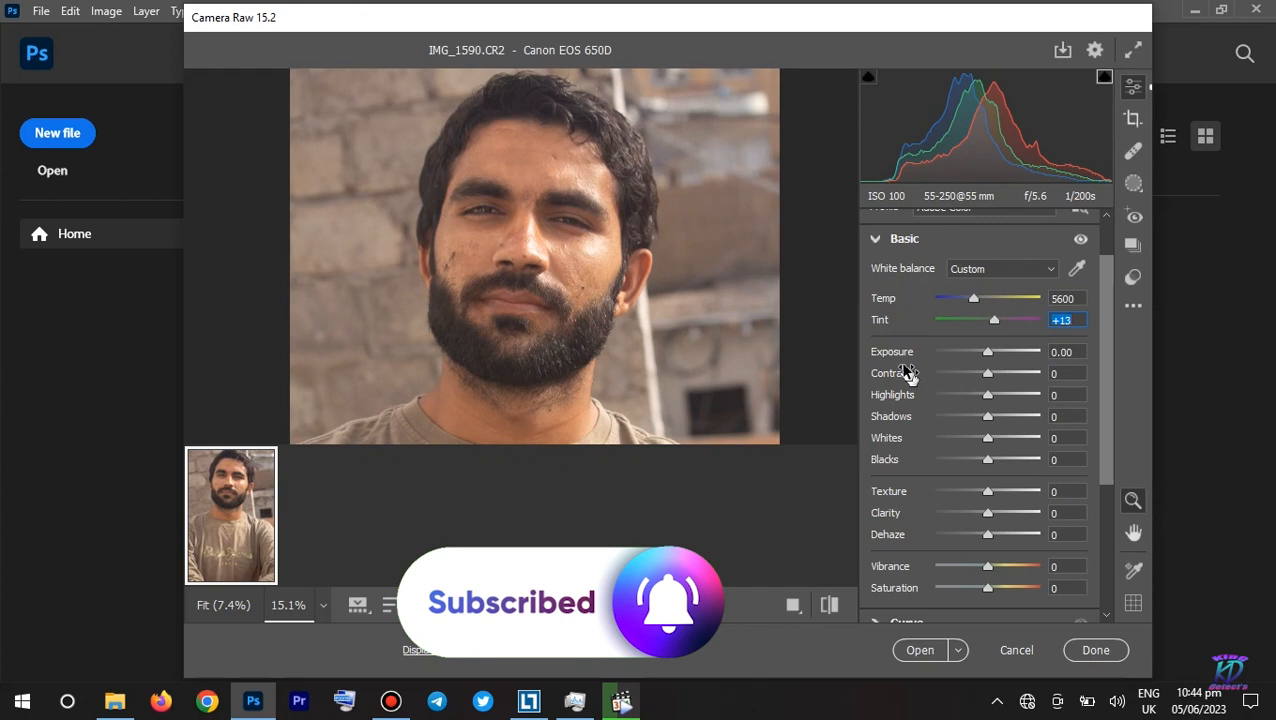
Adjust the basic tones: Exposure -0.15, Contrast +29, Highlights -37, Shadows -12, Whites -36 and Blacks +1
{"action": "left_click_drag", "start_coordinate": [889, 359], "coordinate": [908, 381]}
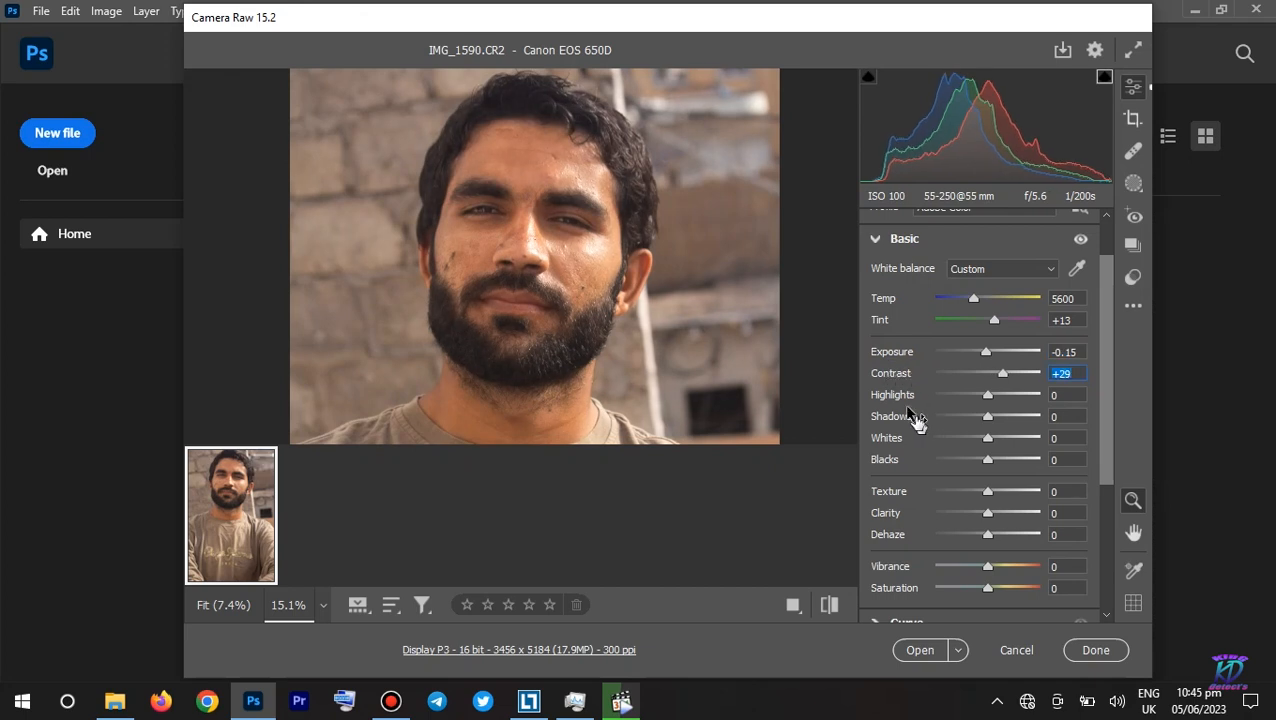
{"action": "mouse_move", "coordinate": [897, 400]}
{"action": "left_mouse_down"}
{"action": "mouse_move", "coordinate": [846, 408]}
{"action": "mouse_move", "coordinate": [895, 420]}
{"action": "left_mouse_up"}
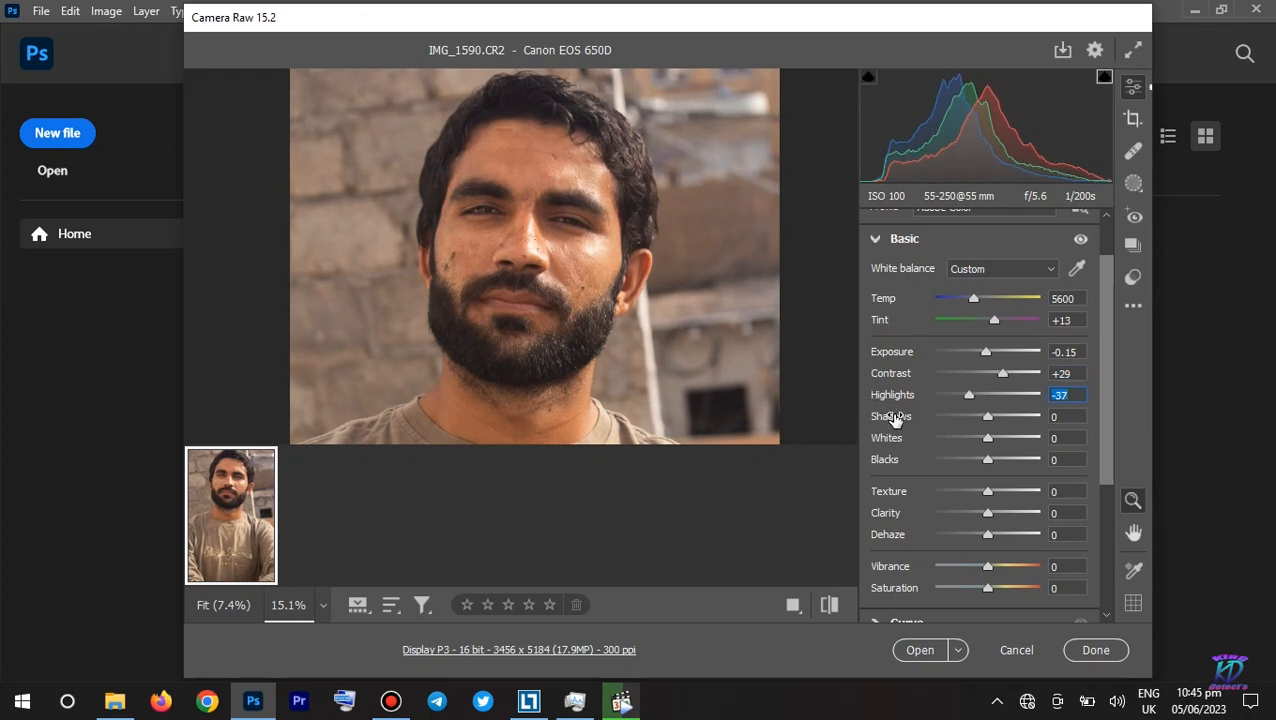
{"action": "left_click", "coordinate": [895, 420]}
{"action": "mouse_move", "coordinate": [895, 420]}
{"action": "left_mouse_down"}
{"action": "mouse_move", "coordinate": [856, 418]}
{"action": "mouse_move", "coordinate": [897, 427]}
{"action": "mouse_move", "coordinate": [883, 427]}
{"action": "left_mouse_up"}
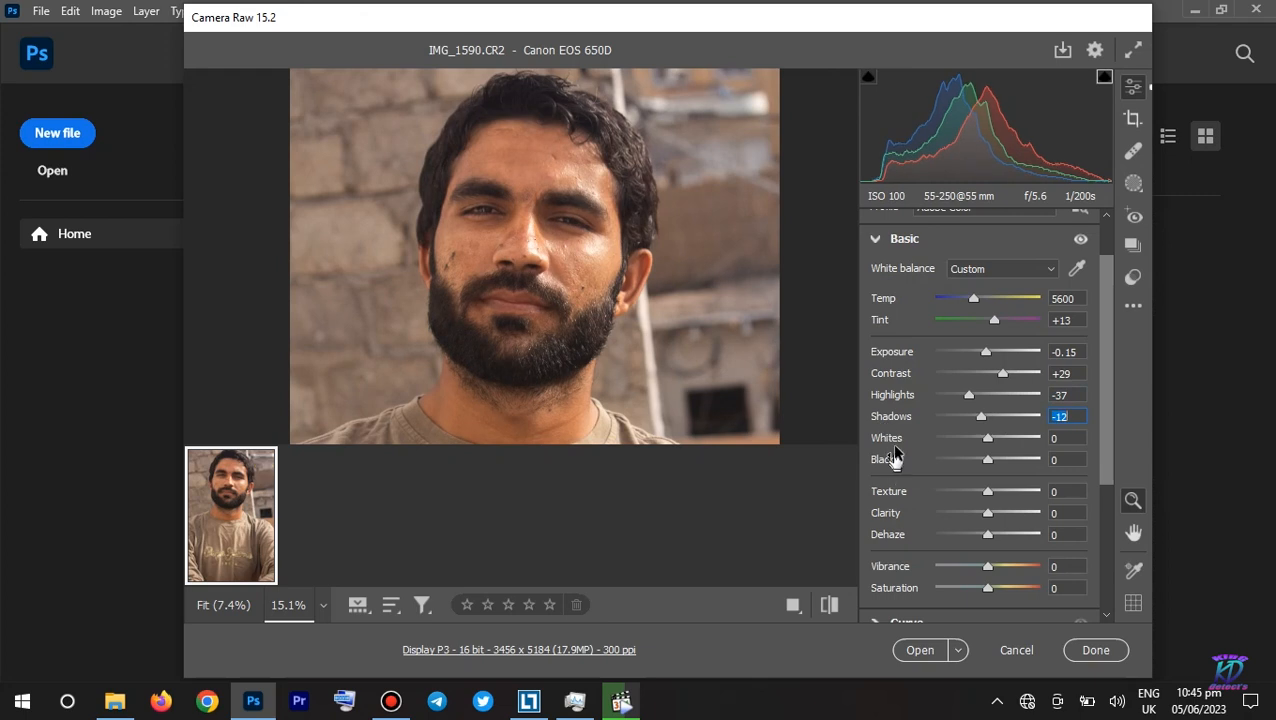
{"action": "mouse_move", "coordinate": [895, 443]}
{"action": "left_mouse_down"}
{"action": "mouse_move", "coordinate": [843, 459]}
{"action": "mouse_move", "coordinate": [897, 466]}
{"action": "mouse_move", "coordinate": [872, 466]}
{"action": "mouse_move", "coordinate": [884, 466]}
{"action": "left_mouse_up"}
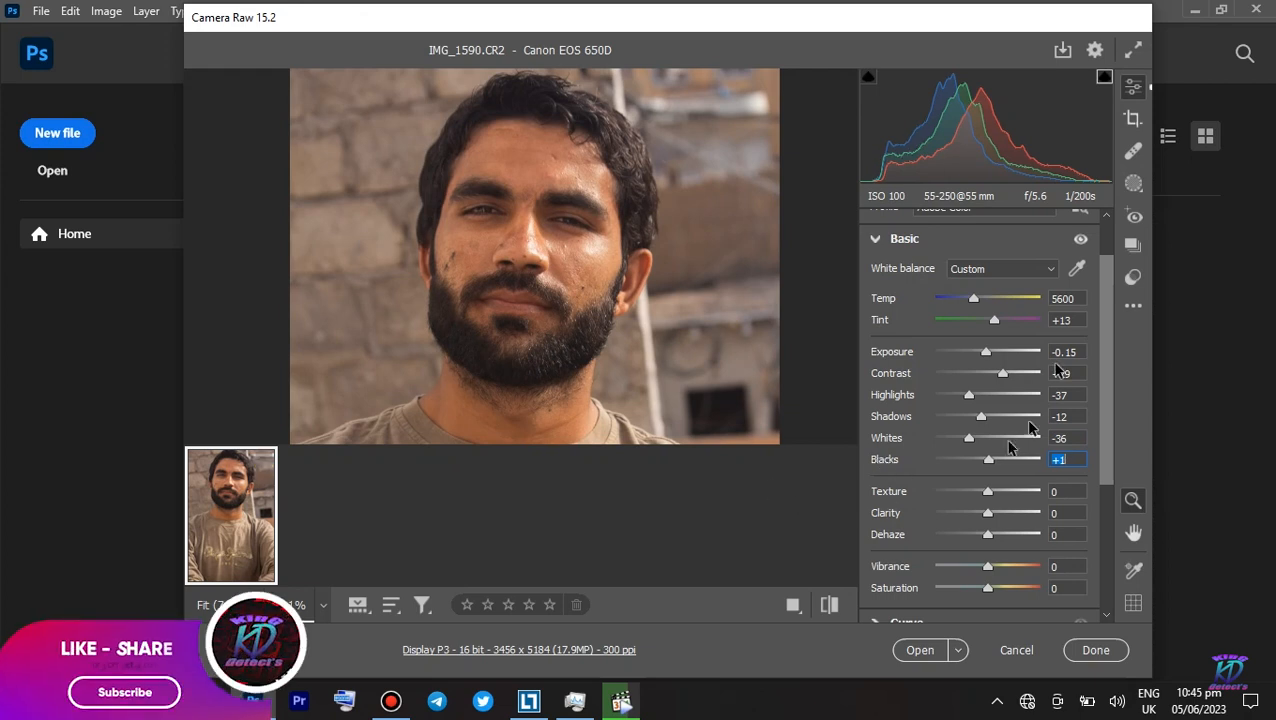
Soften the skin with Texture at -38, and set Clarity to +31 and Dehaze to +23
{"action": "scroll", "coordinate": [1113, 362], "scroll_direction": "down", "scroll_amount": 1}
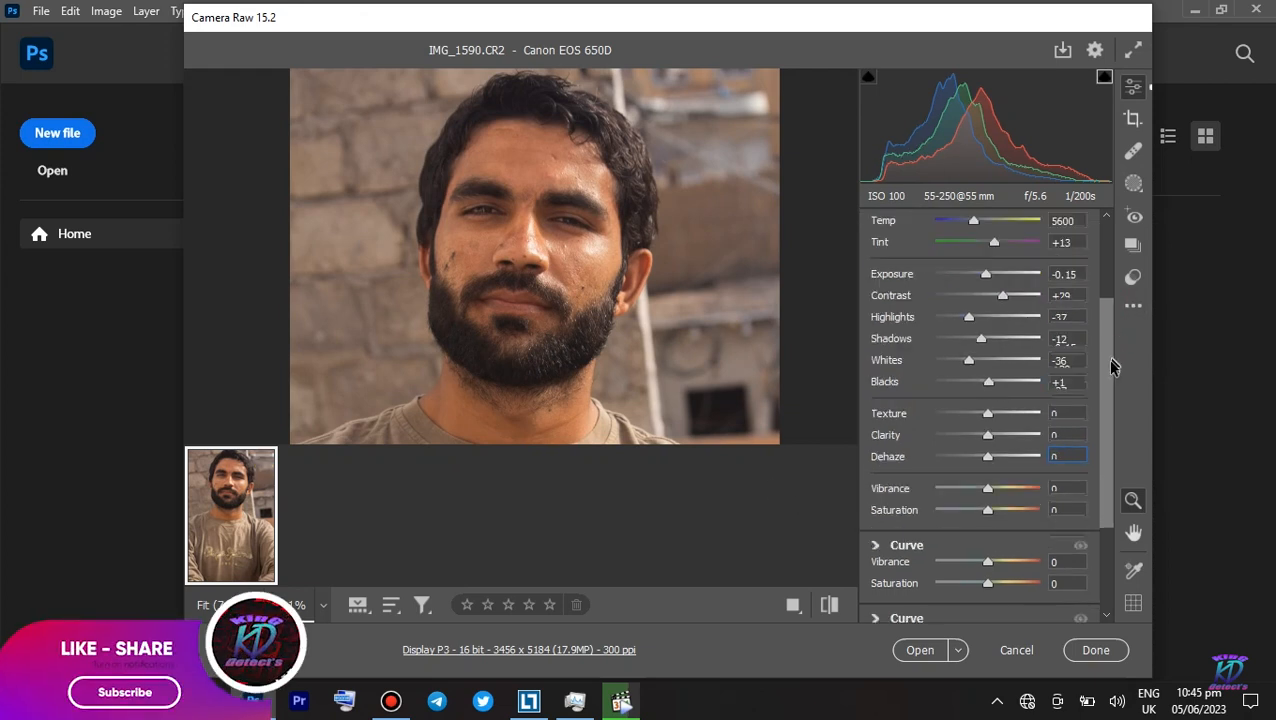
{"action": "scroll", "coordinate": [1112, 365], "scroll_direction": "down", "scroll_amount": 1}
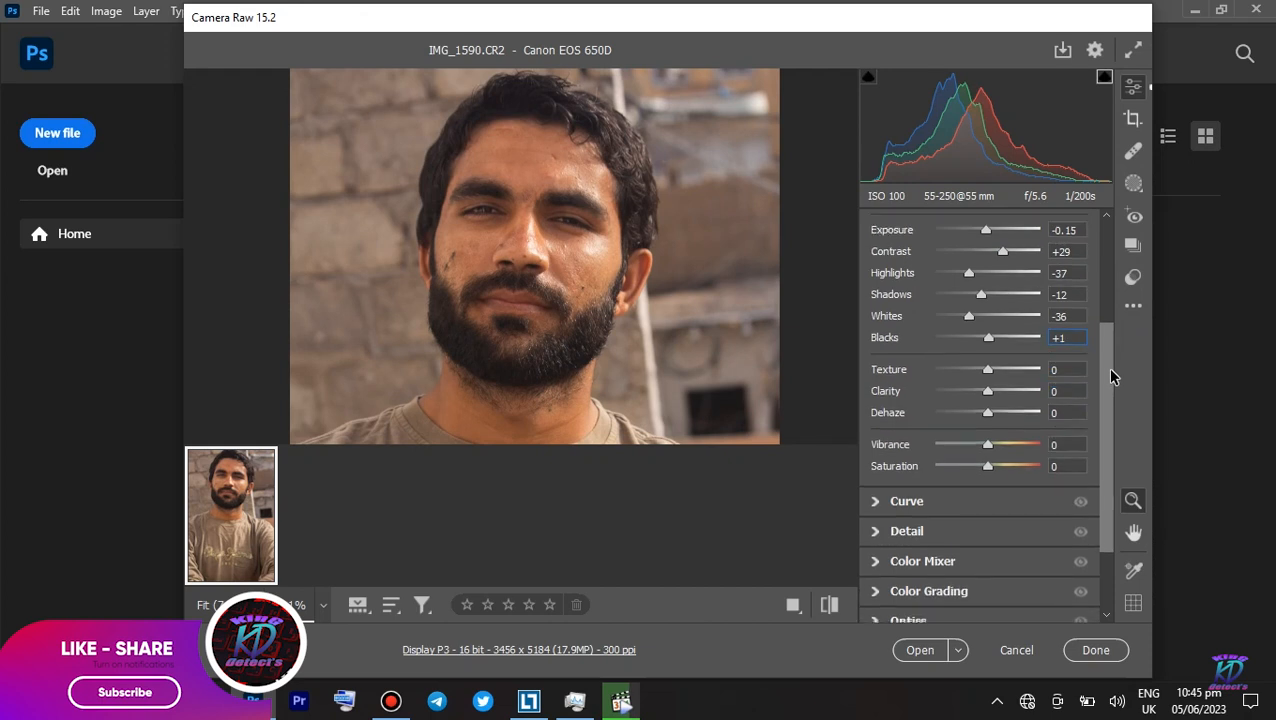
{"action": "scroll", "coordinate": [1112, 370], "scroll_direction": "down", "scroll_amount": 1}
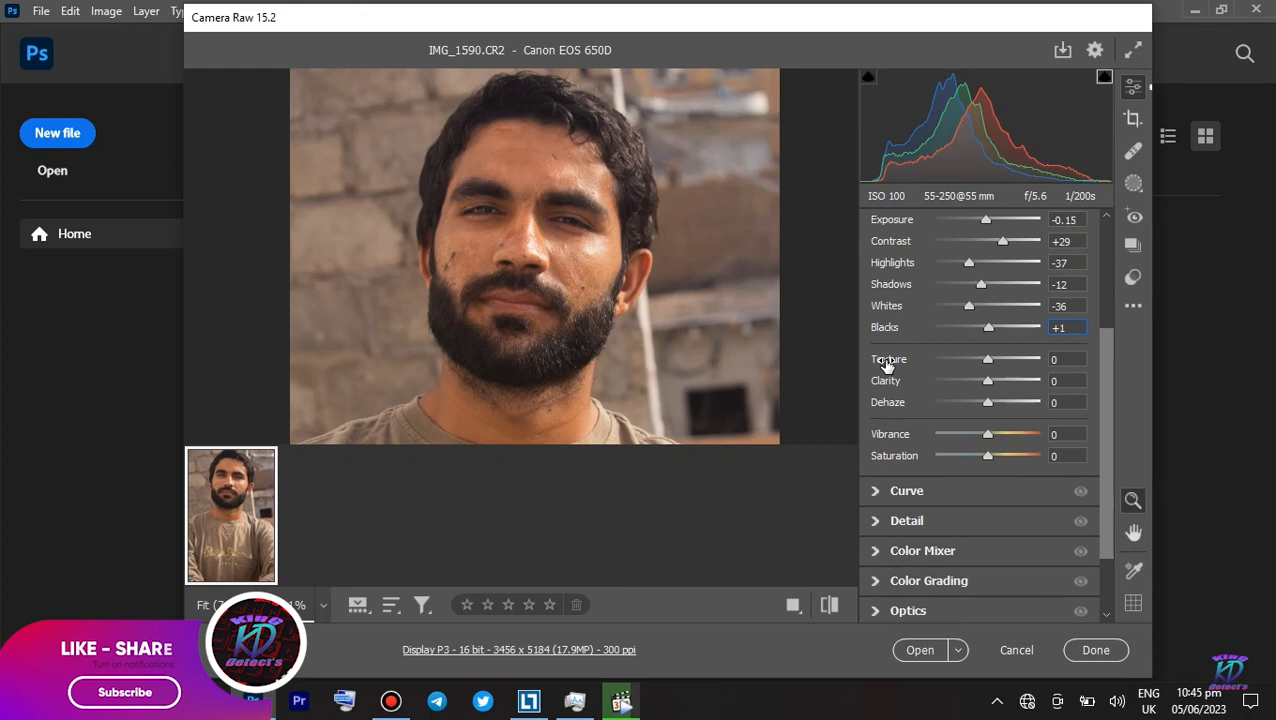
{"action": "left_click_drag", "start_coordinate": [886, 364], "coordinate": [910, 364]}
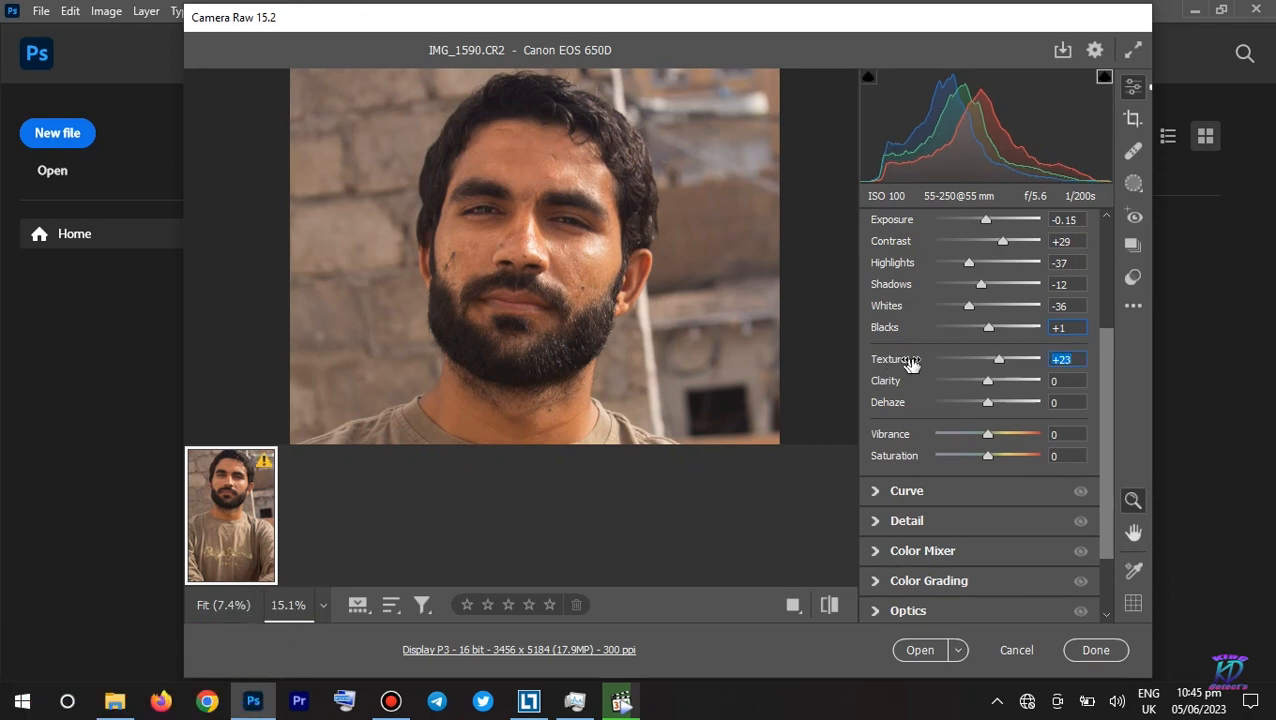
{"action": "left_click_drag", "start_coordinate": [519, 262], "coordinate": [585, 276]}
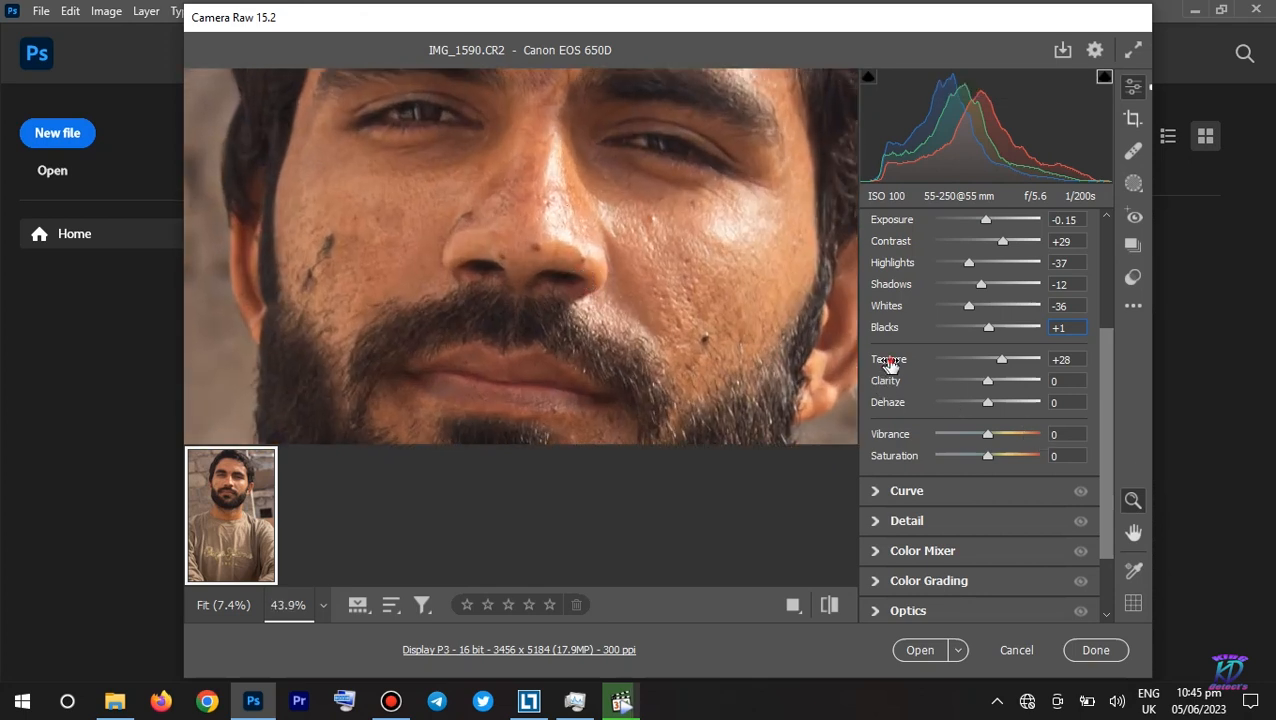
{"action": "left_click_drag", "start_coordinate": [887, 362], "coordinate": [924, 362]}
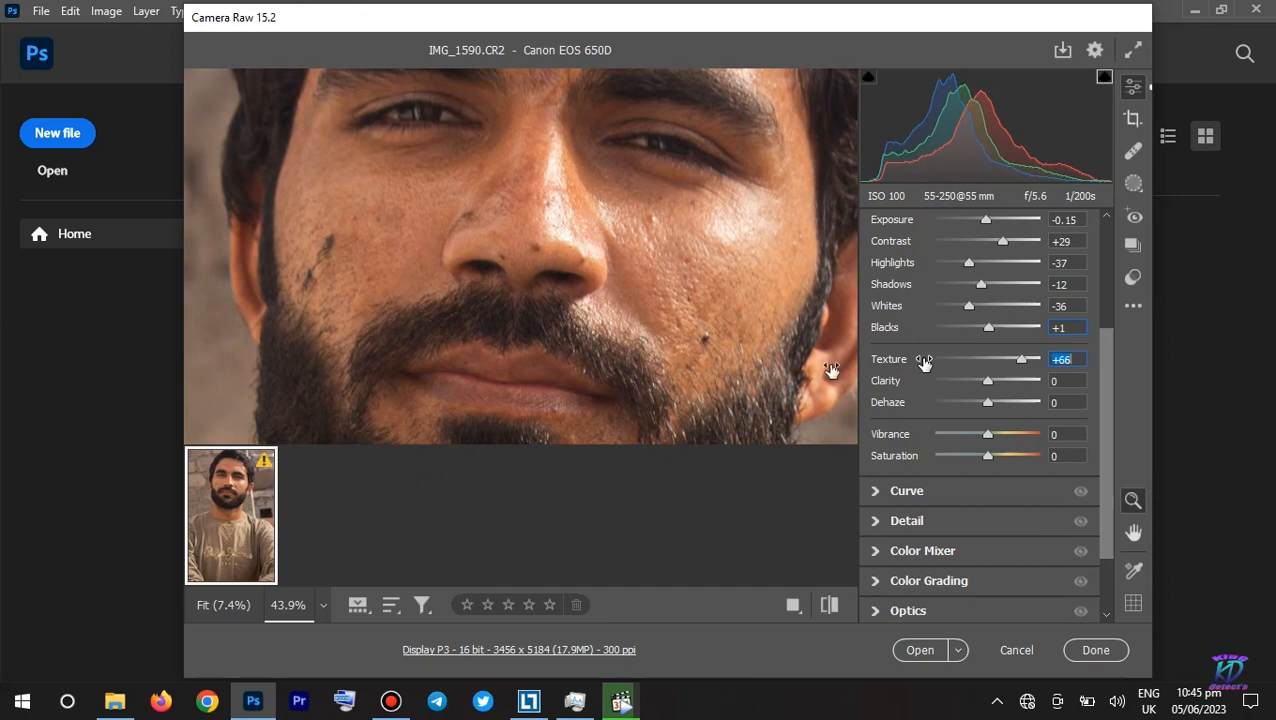
{"action": "left_click_drag", "start_coordinate": [925, 363], "coordinate": [831, 370]}
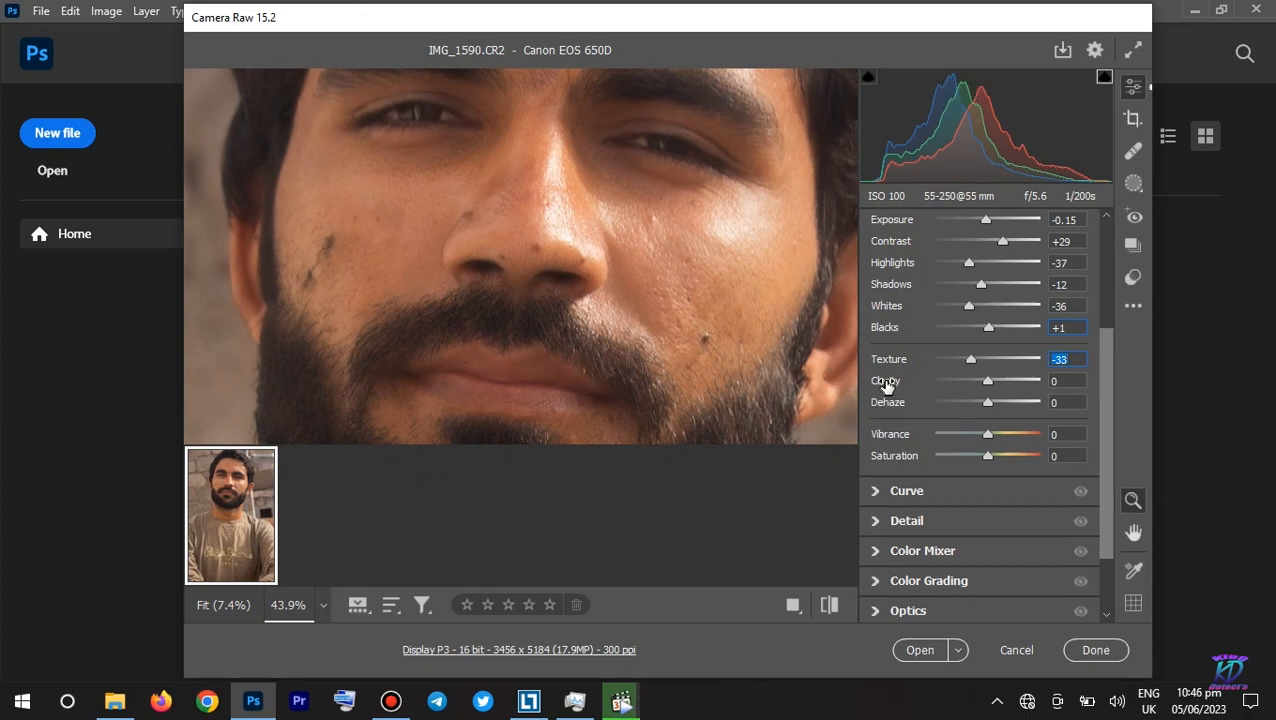
{"action": "left_click_drag", "start_coordinate": [890, 383], "coordinate": [914, 384]}
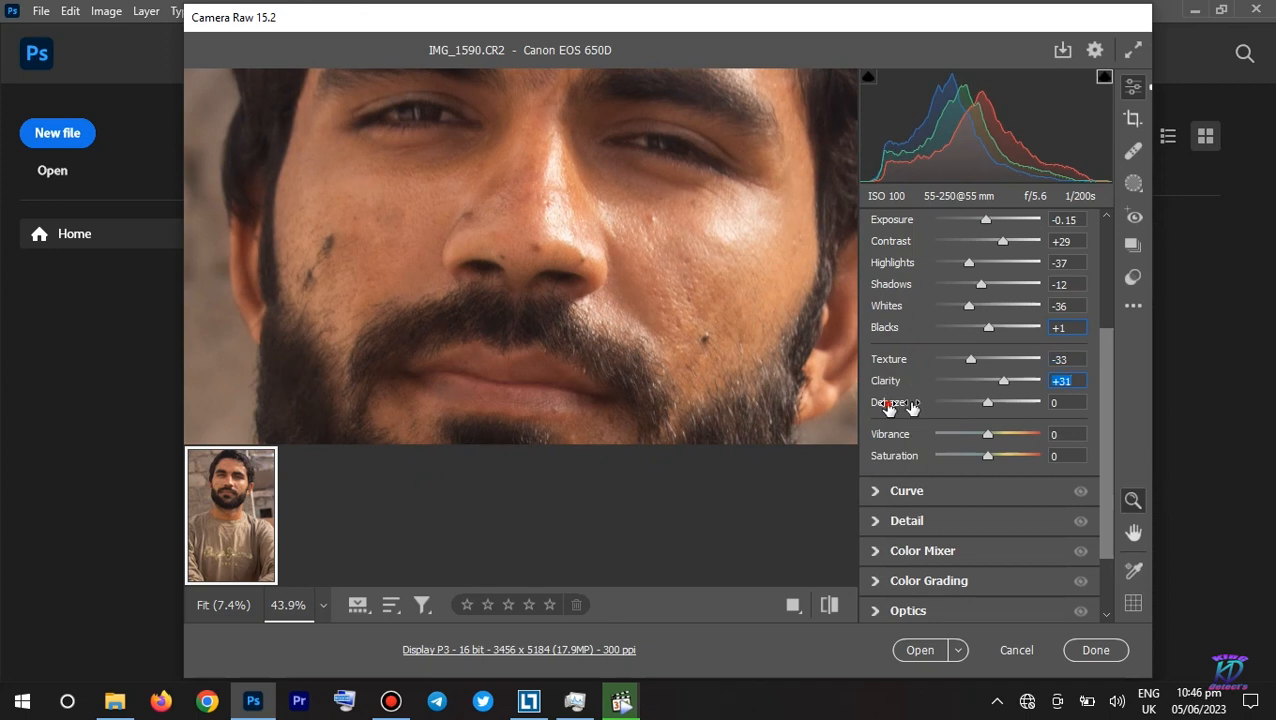
{"action": "left_click_drag", "start_coordinate": [911, 408], "coordinate": [881, 364]}
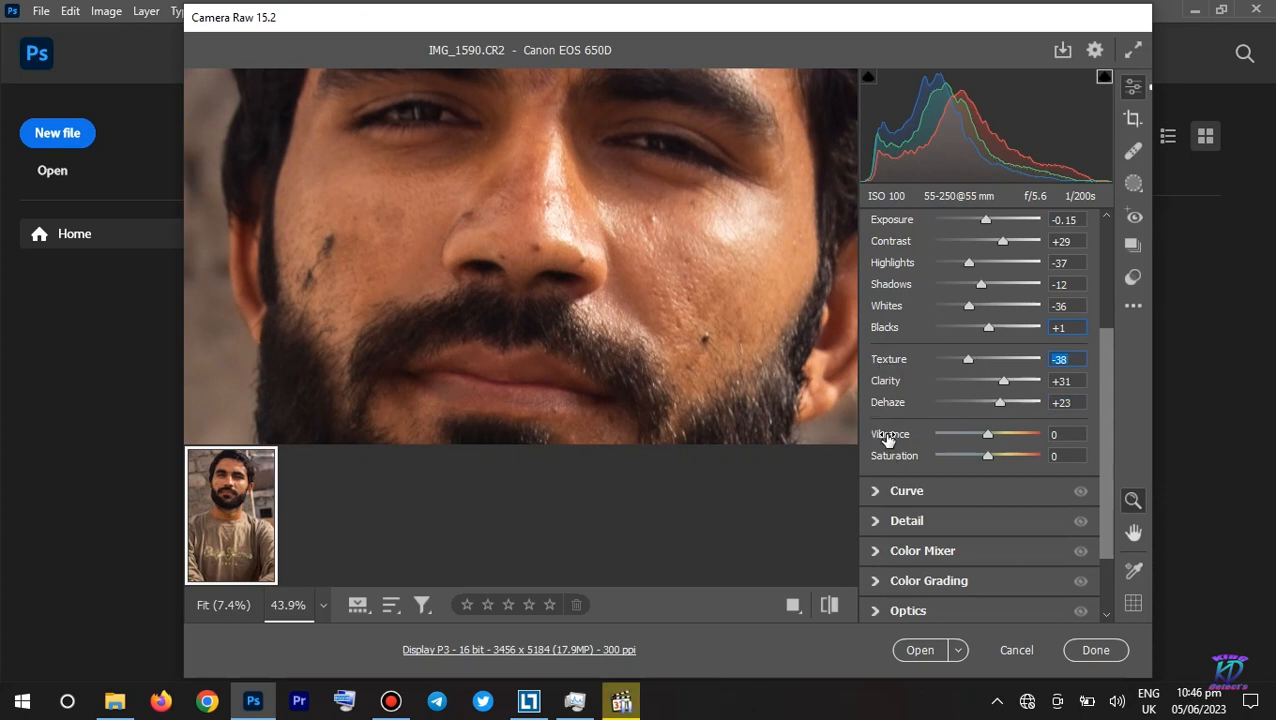
Set Vibrance to +16 and raise Blacks to +21
{"action": "left_click", "coordinate": [881, 438]}
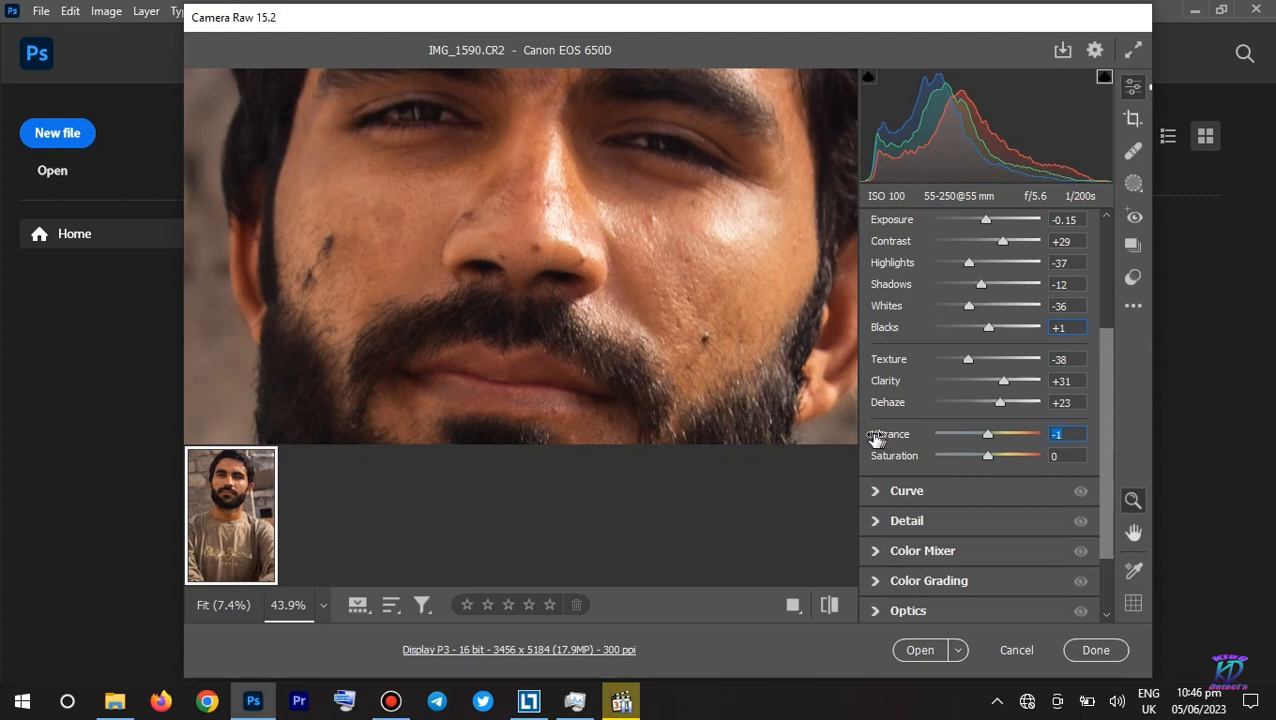
{"action": "left_click_drag", "start_coordinate": [876, 437], "coordinate": [903, 440]}
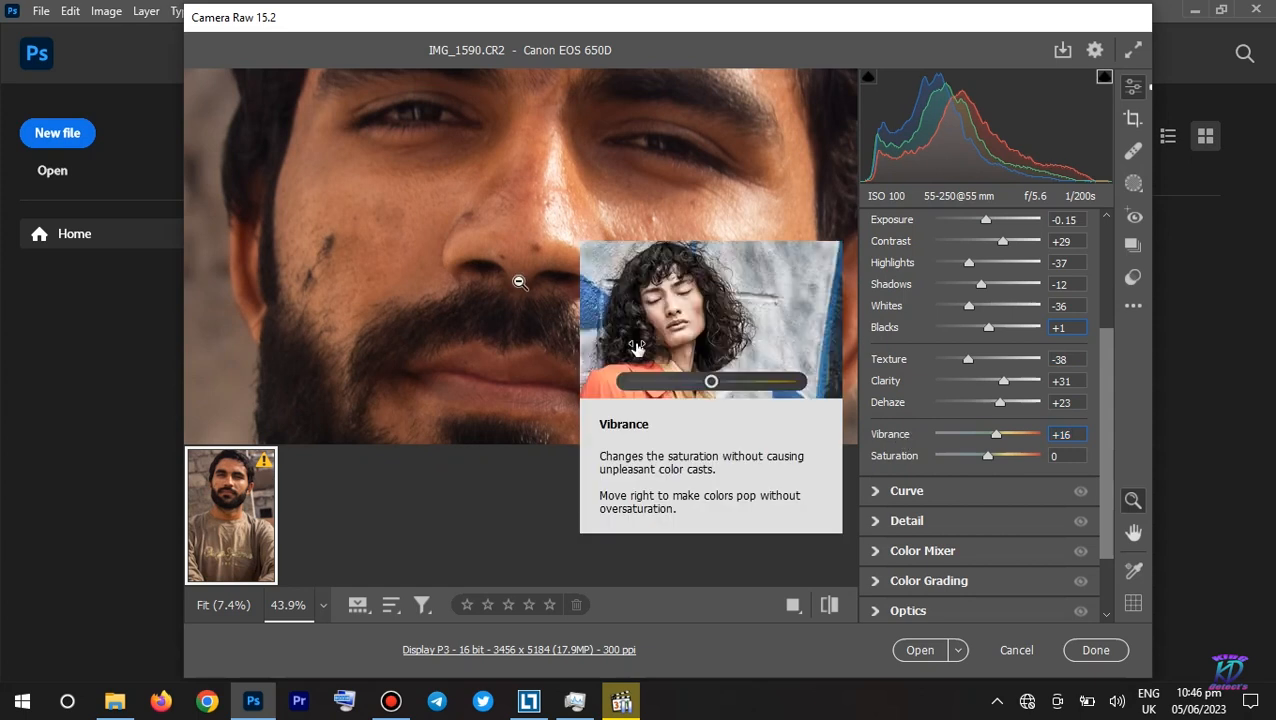
{"action": "left_click", "coordinate": [512, 276]}
{"action": "left_click_drag", "start_coordinate": [500, 126], "coordinate": [565, 152]}
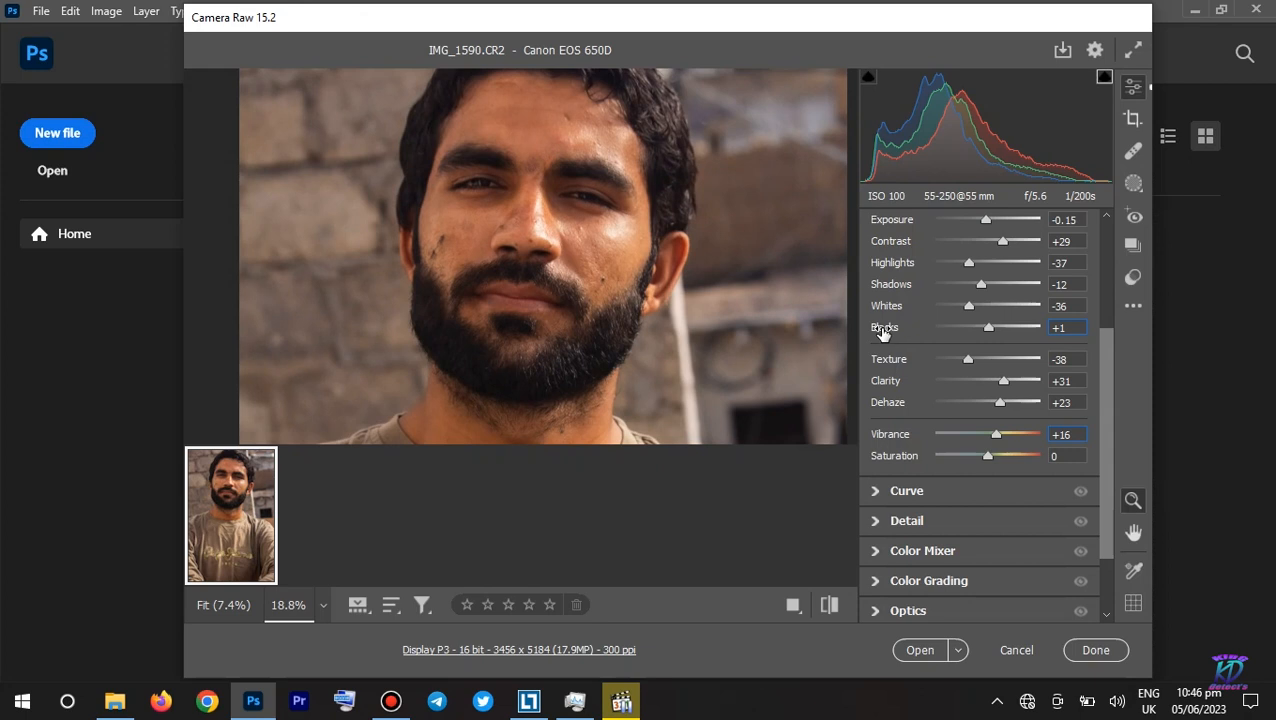
{"action": "left_click_drag", "start_coordinate": [884, 329], "coordinate": [902, 329]}
{"action": "left_click_drag", "start_coordinate": [504, 338], "coordinate": [484, 308]}
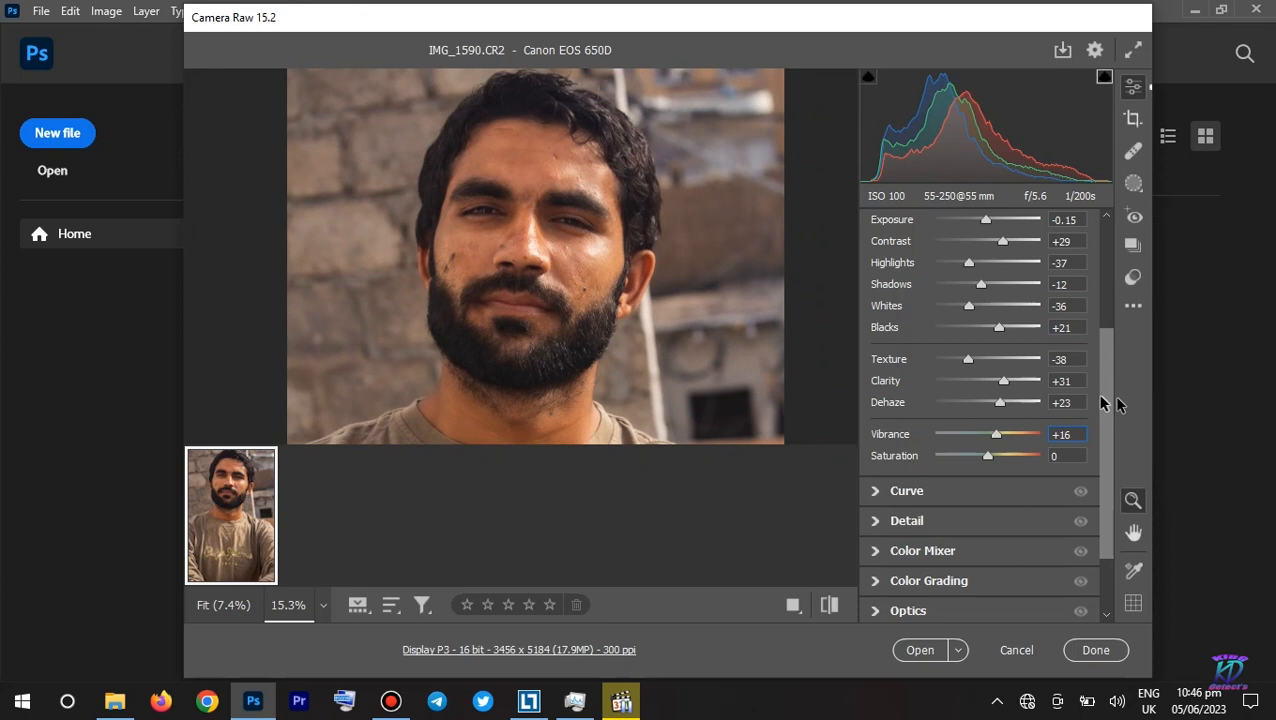
Collapse the Basic settings and adjust the parametric curve, setting Lights to +3 and Shadows to +2
{"action": "left_click_drag", "start_coordinate": [1105, 383], "coordinate": [1106, 287]}
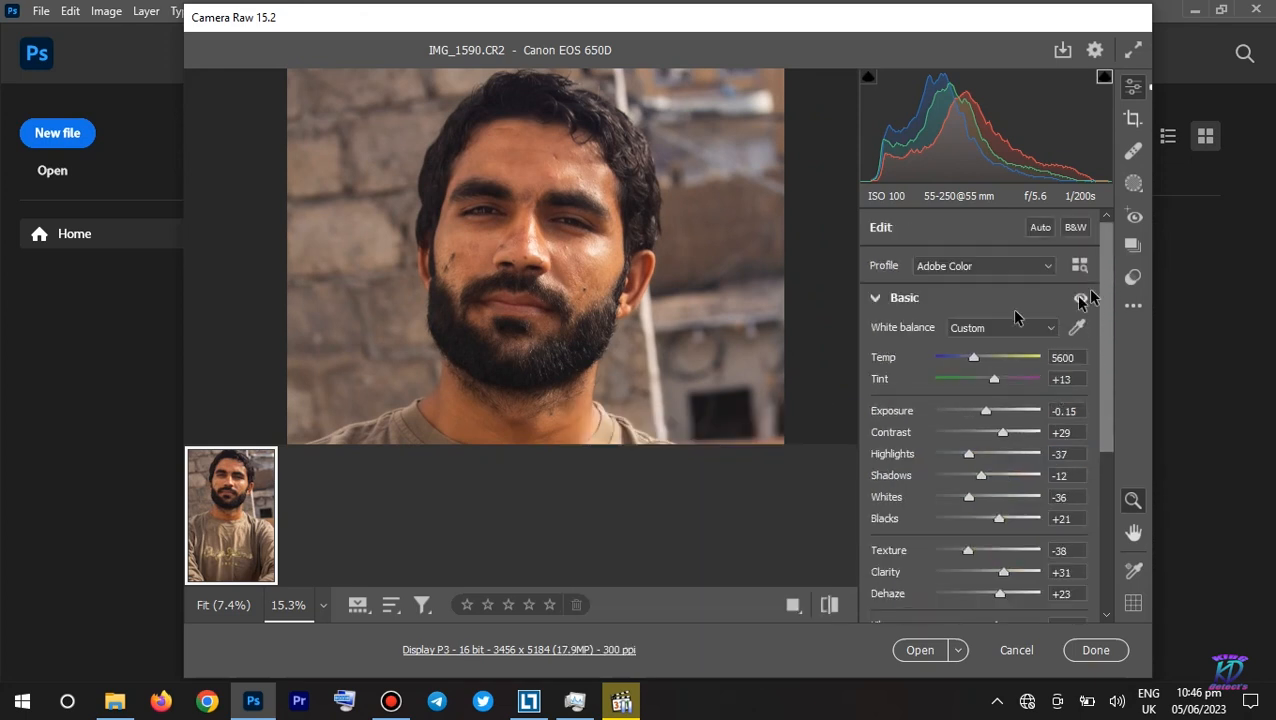
{"action": "left_click", "coordinate": [877, 299]}
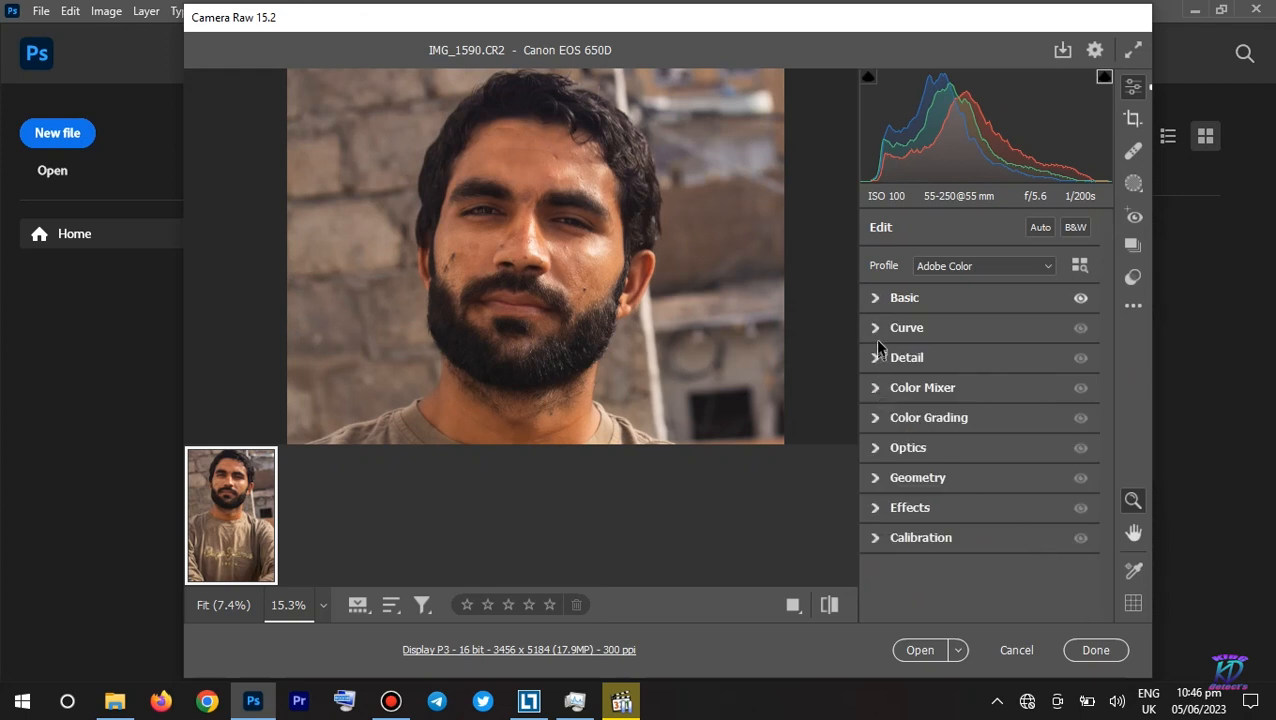
{"action": "left_click", "coordinate": [877, 330]}
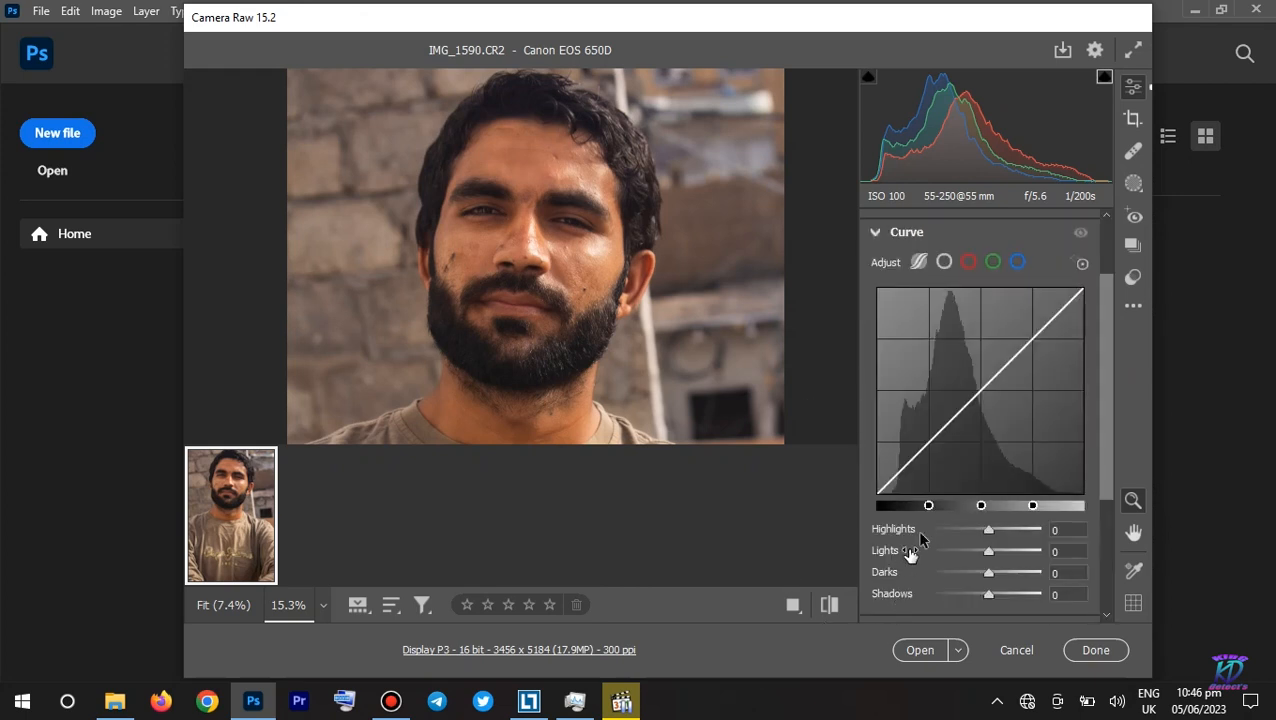
{"action": "left_click_drag", "start_coordinate": [1105, 387], "coordinate": [1107, 405]}
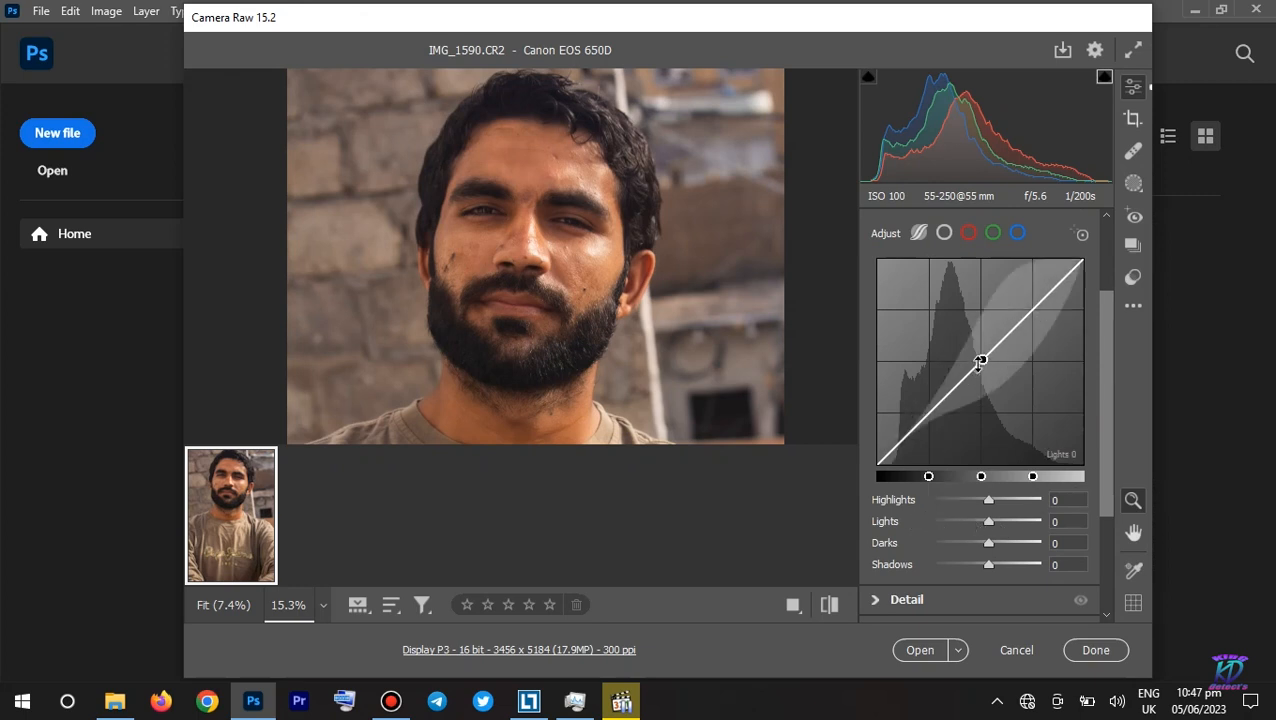
{"action": "left_click_drag", "start_coordinate": [1016, 328], "coordinate": [1019, 320]}
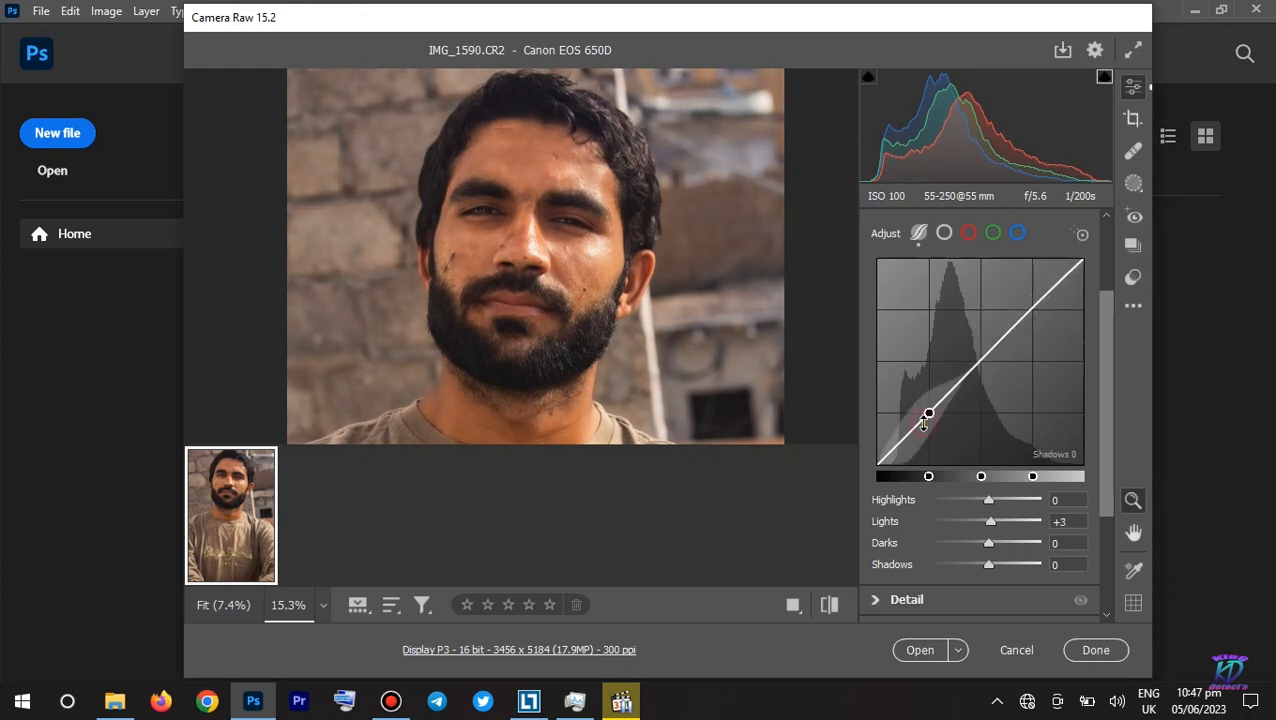
{"action": "mouse_move", "coordinate": [923, 423]}
{"action": "left_mouse_down"}
{"action": "mouse_move", "coordinate": [925, 410]}
{"action": "mouse_move", "coordinate": [959, 424]}
{"action": "mouse_move", "coordinate": [931, 415]}
{"action": "left_mouse_up"}
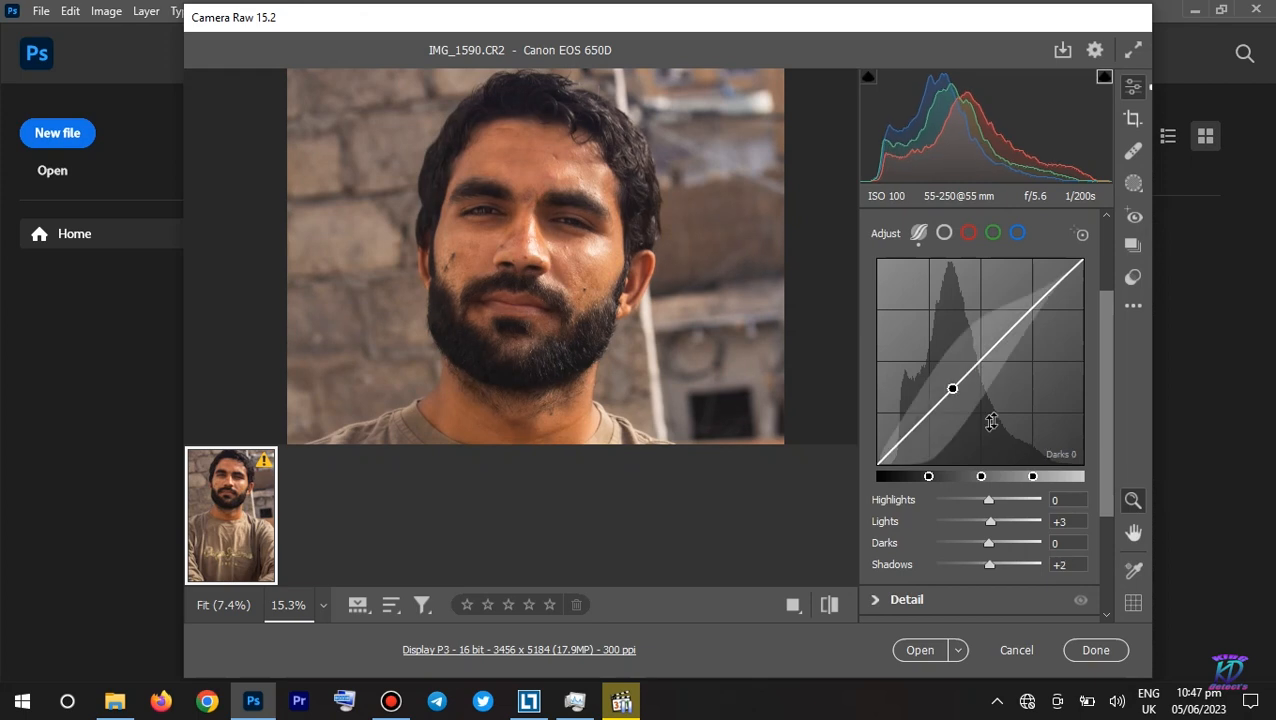
Raise Darks to +6 in the parametric curve and collapse the Curve settings
{"action": "left_click_drag", "start_coordinate": [993, 416], "coordinate": [993, 402]}
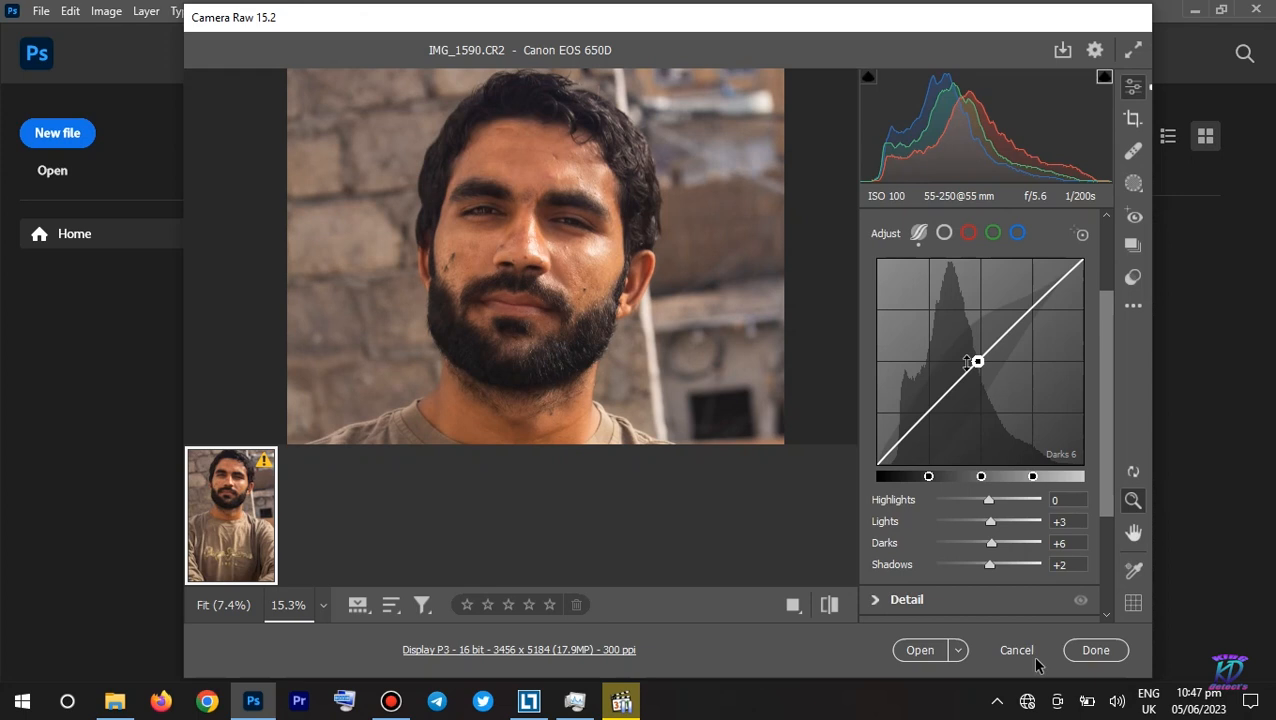
{"action": "scroll", "coordinate": [980, 268], "scroll_direction": "up", "scroll_amount": 2}
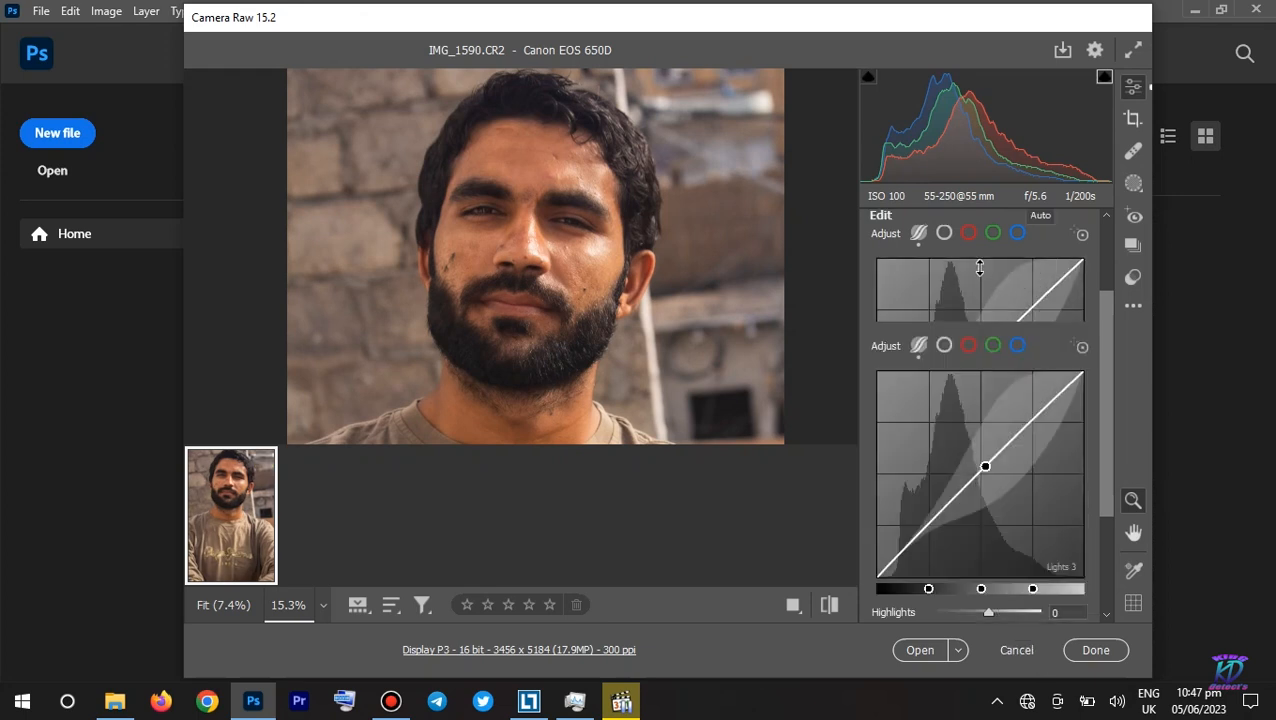
{"action": "left_click", "coordinate": [877, 316]}
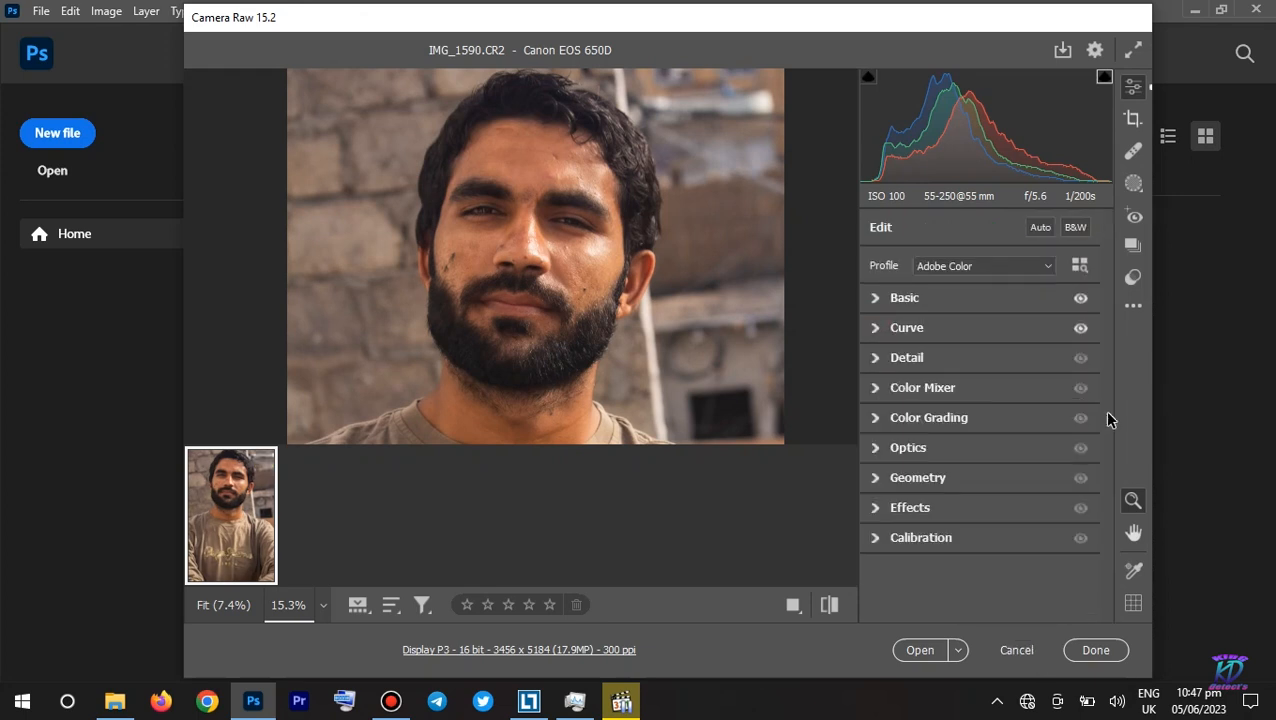
Expand the Color Mixer and set the Oranges to Hue +10, Saturation -27 and Luminance +29
{"action": "left_click", "coordinate": [878, 387]}
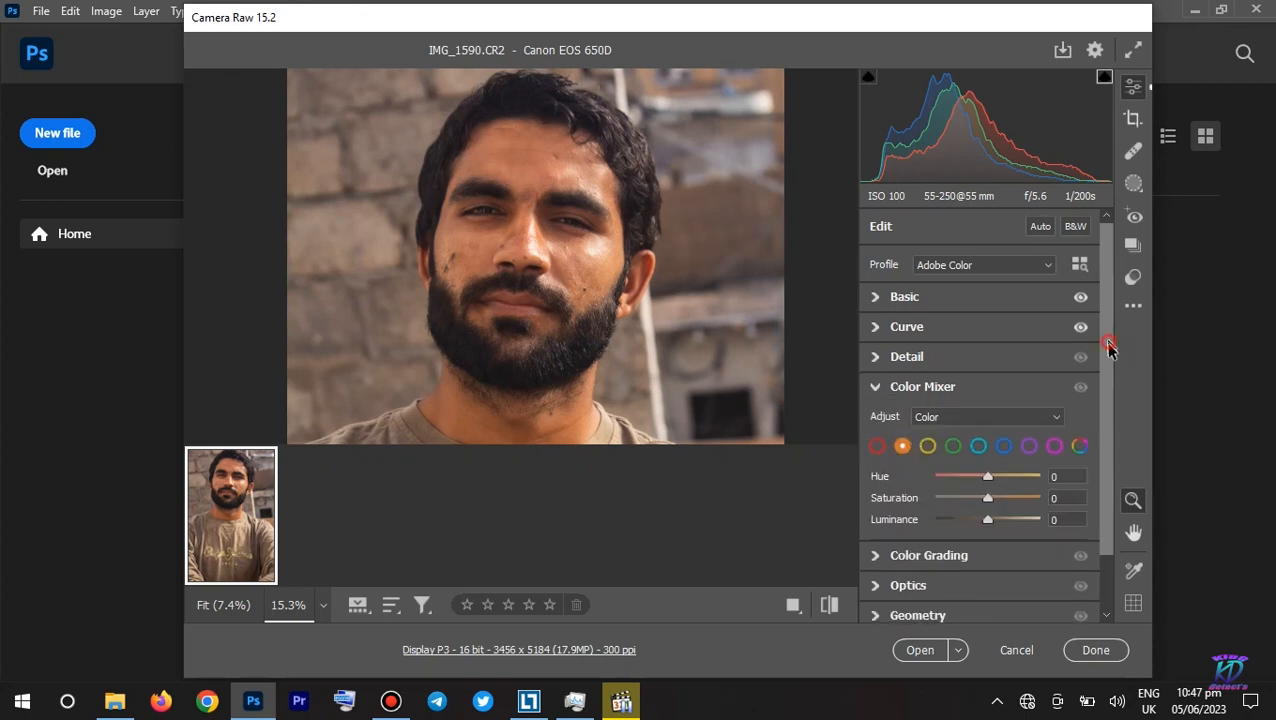
{"action": "scroll", "coordinate": [1105, 353], "scroll_direction": "down", "scroll_amount": 1}
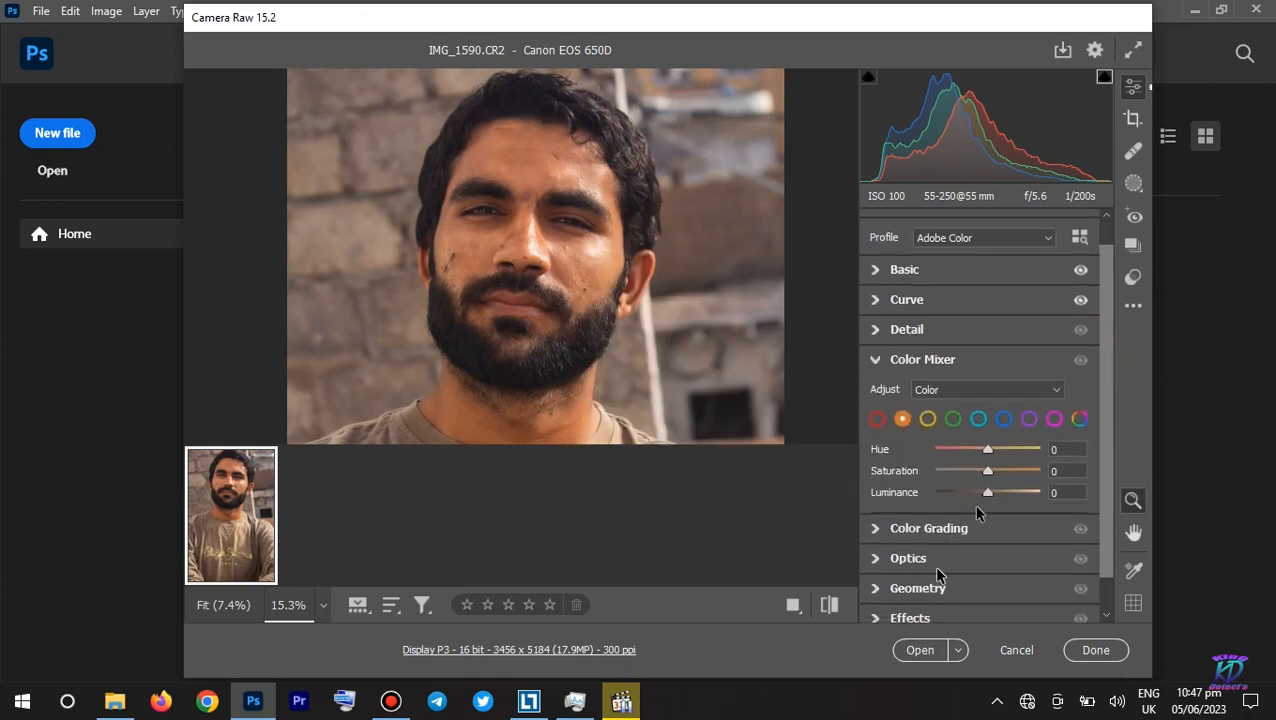
{"action": "left_click_drag", "start_coordinate": [497, 261], "coordinate": [548, 282]}
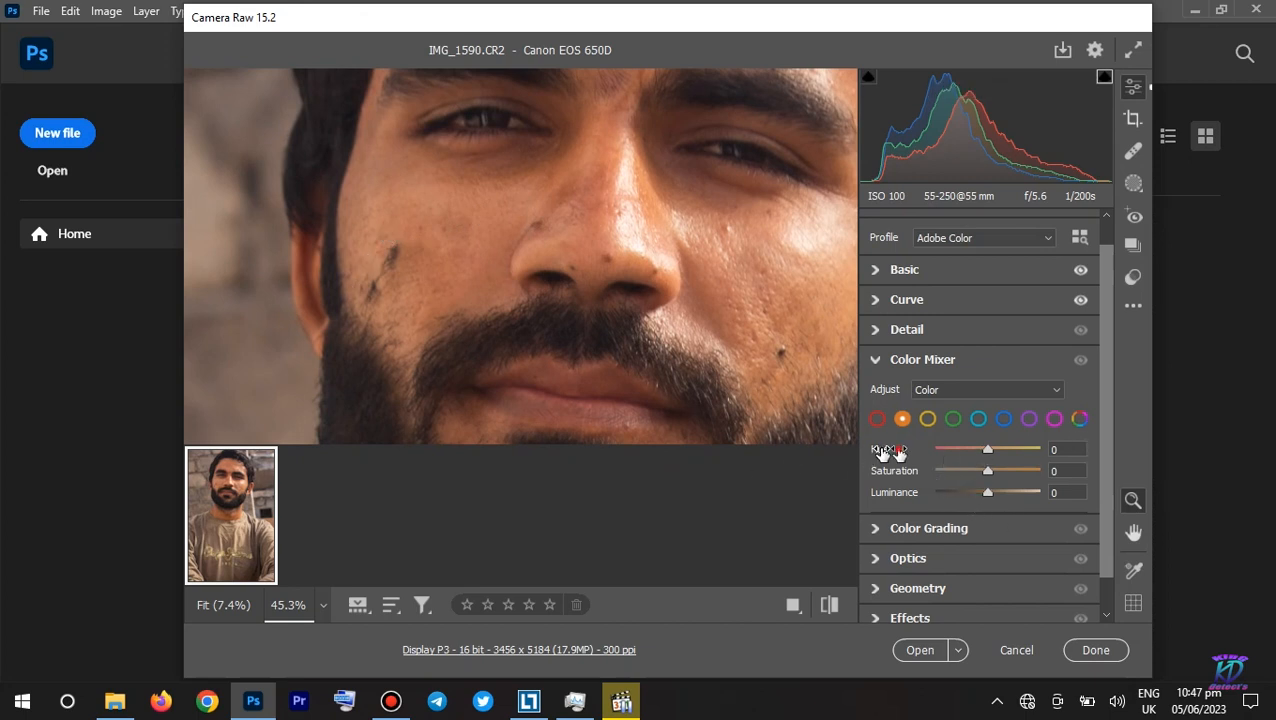
{"action": "left_click_drag", "start_coordinate": [893, 452], "coordinate": [900, 482]}
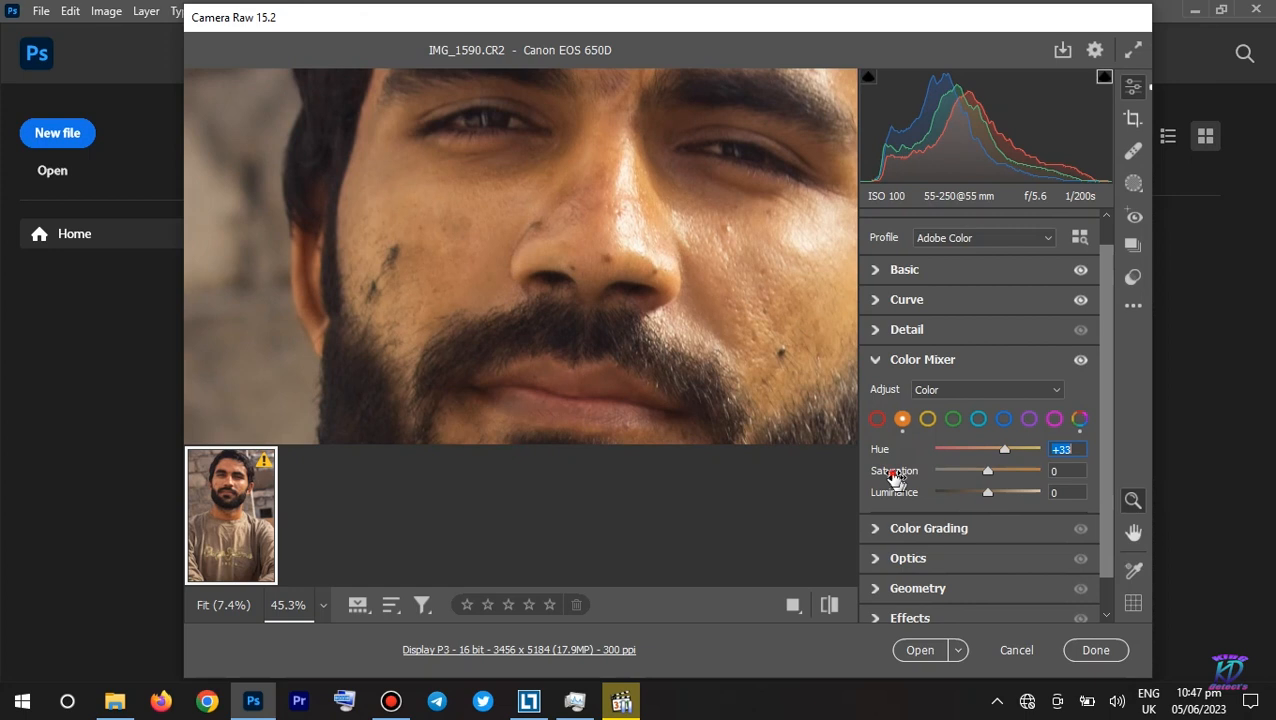
{"action": "key", "text": "Tab"}
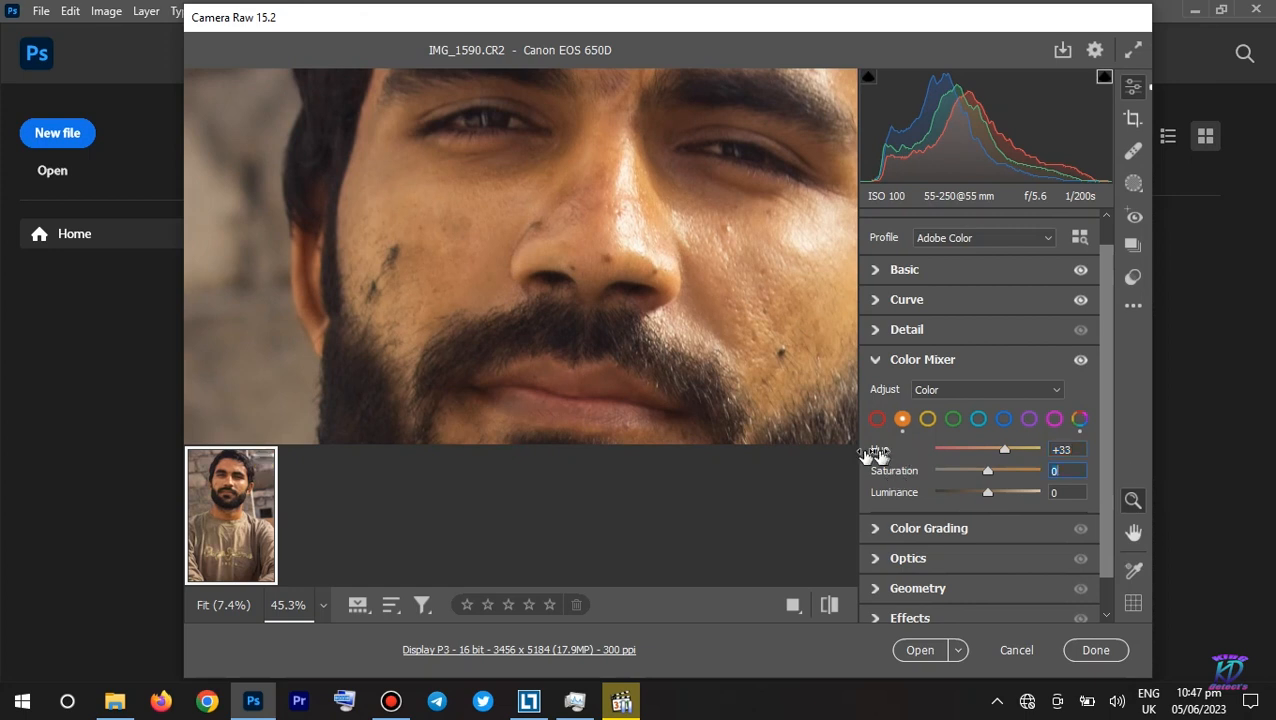
{"action": "left_click_drag", "start_coordinate": [872, 453], "coordinate": [913, 498]}
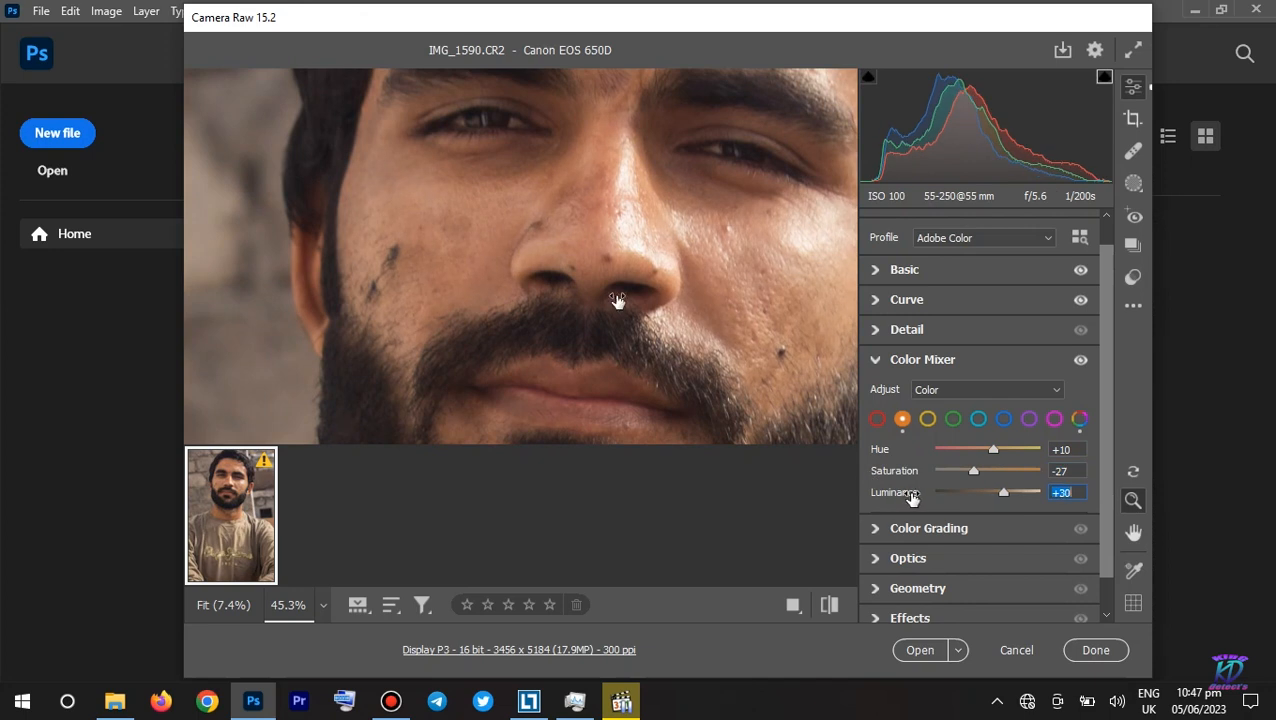
{"action": "left_click", "coordinate": [616, 296]}
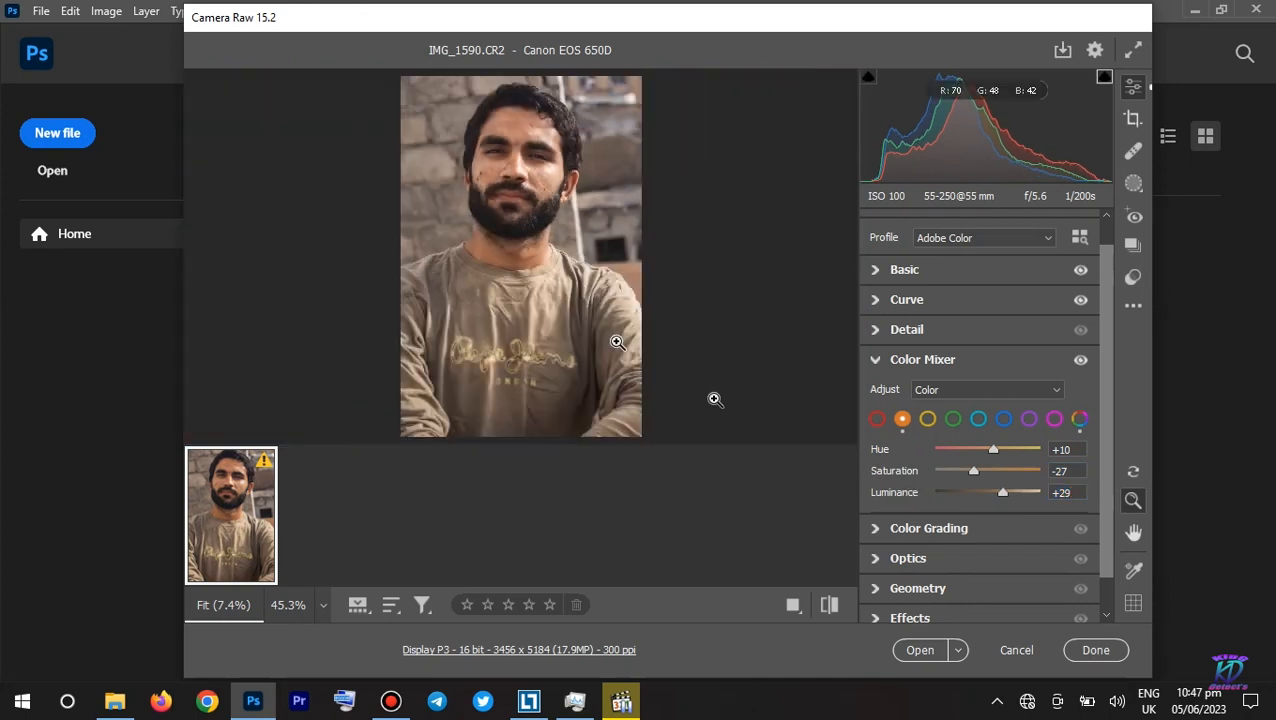
Refine the Oranges while checking the face, setting Luminance to +8 and Saturation to +7
{"action": "mouse_move", "coordinate": [890, 497]}
{"action": "left_mouse_down"}
{"action": "mouse_move", "coordinate": [877, 490]}
{"action": "mouse_move", "coordinate": [897, 478]}
{"action": "left_mouse_up"}
{"action": "left_click", "coordinate": [893, 478]}
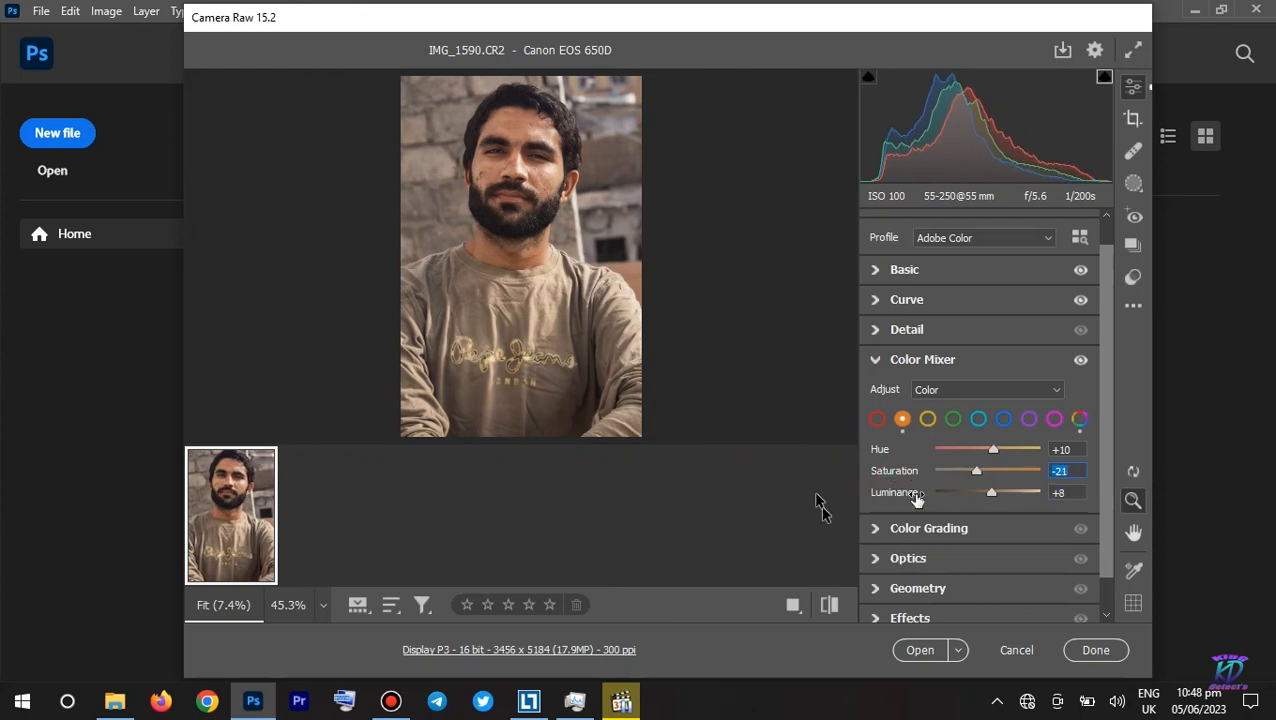
{"action": "left_click", "coordinate": [592, 203]}
{"action": "left_click_drag", "start_coordinate": [553, 178], "coordinate": [567, 285]}
{"action": "key", "text": "space"}
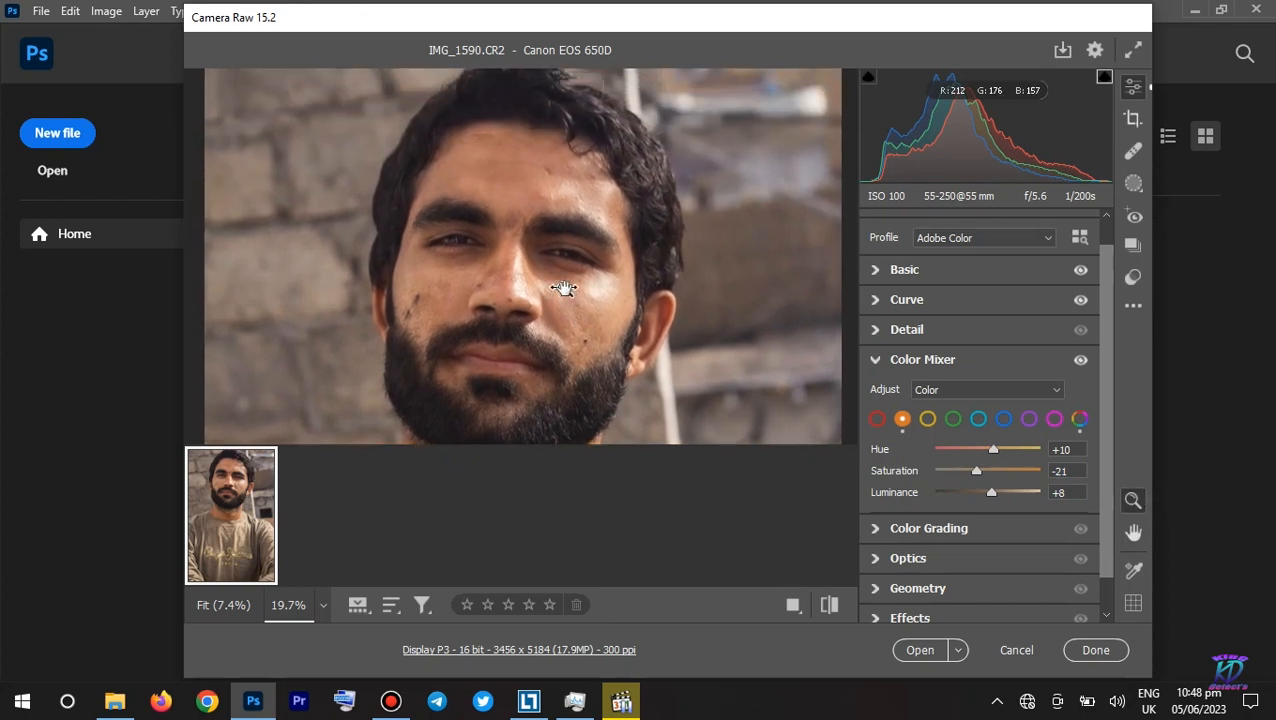
{"action": "left_click_drag", "start_coordinate": [888, 476], "coordinate": [912, 476]}
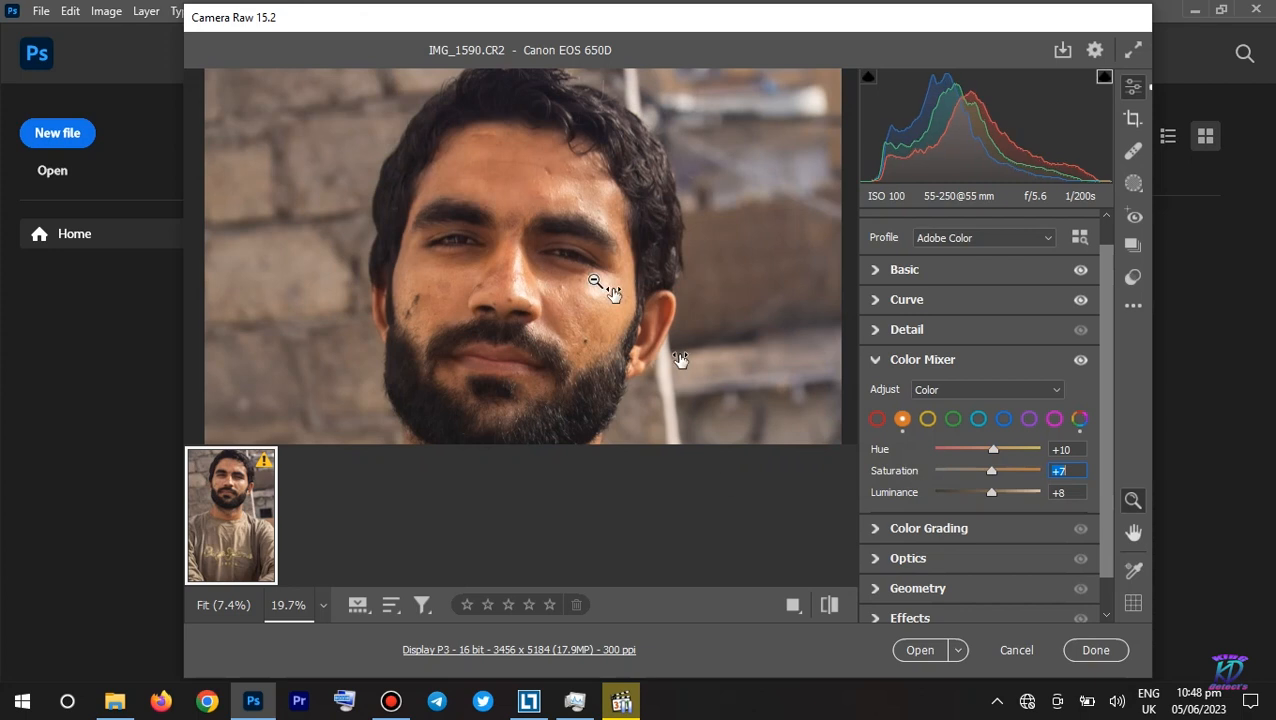
Set the Yellows in the Color Mixer to Hue -14, Saturation +35 and Luminance -39
{"action": "left_click", "coordinate": [928, 419]}
{"action": "scroll", "coordinate": [945, 480], "scroll_direction": "up", "scroll_amount": 1}
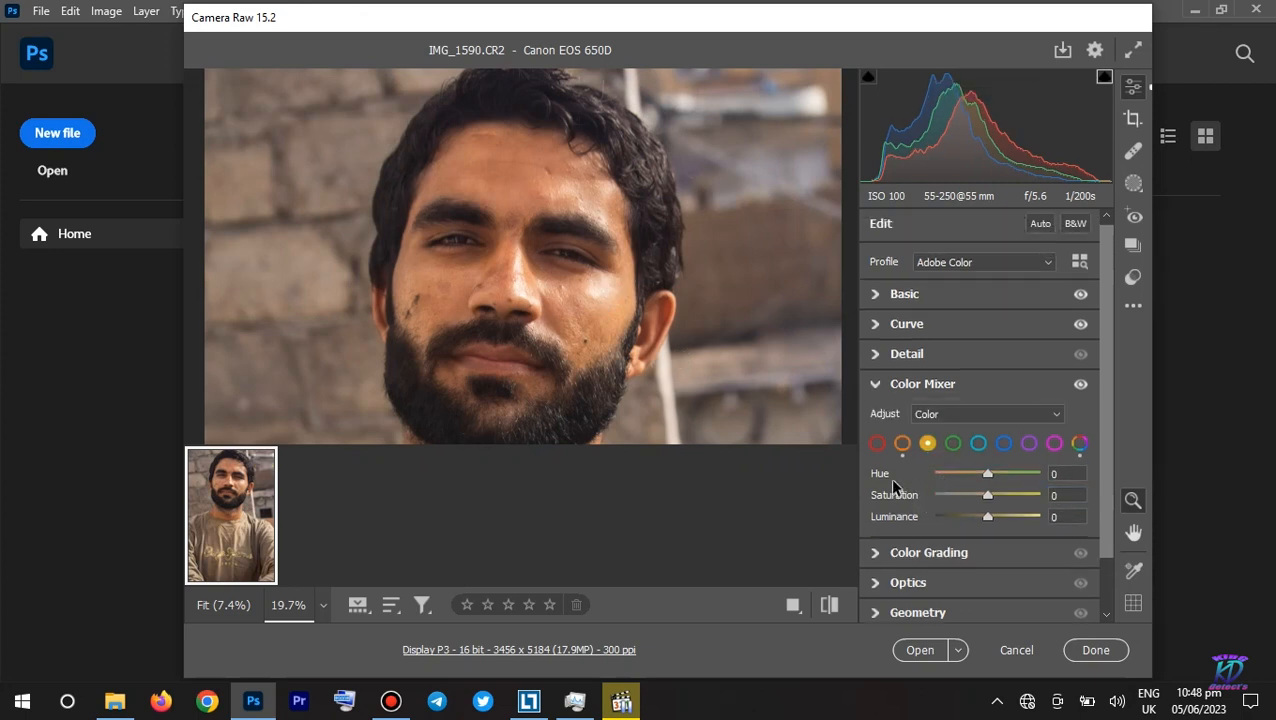
{"action": "left_click_drag", "start_coordinate": [884, 480], "coordinate": [842, 487]}
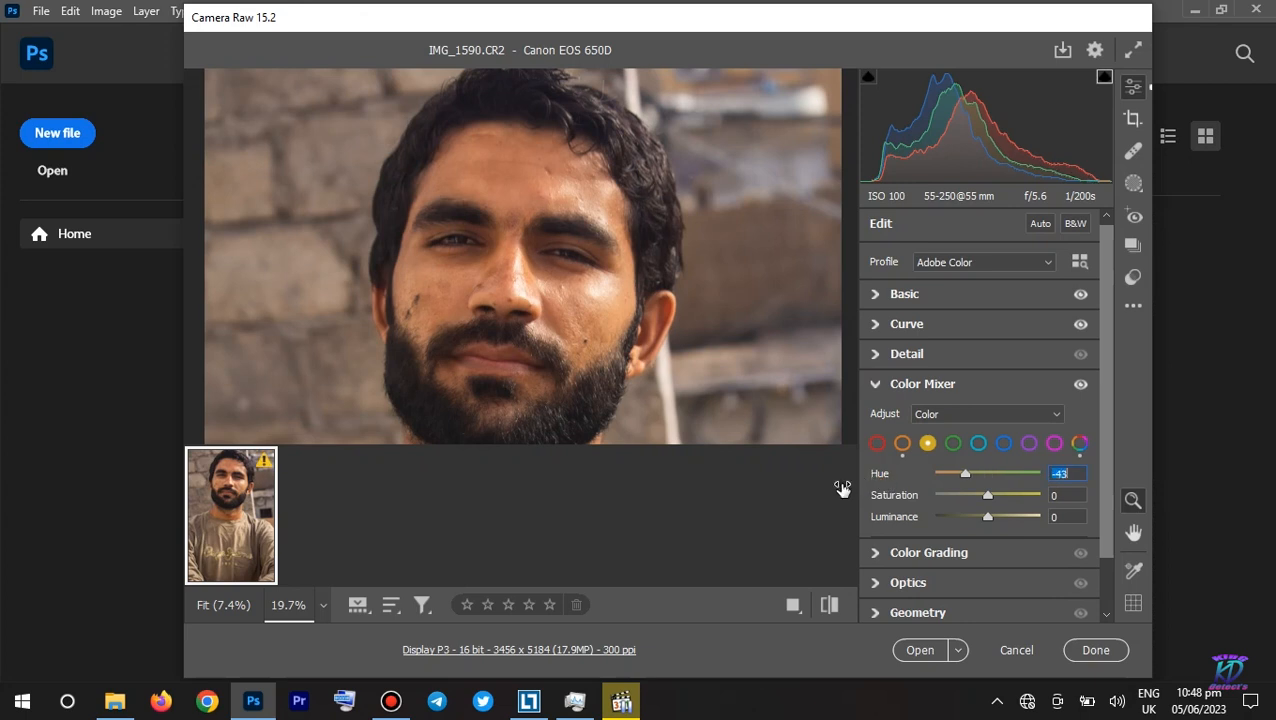
{"action": "left_click_drag", "start_coordinate": [893, 496], "coordinate": [870, 525]}
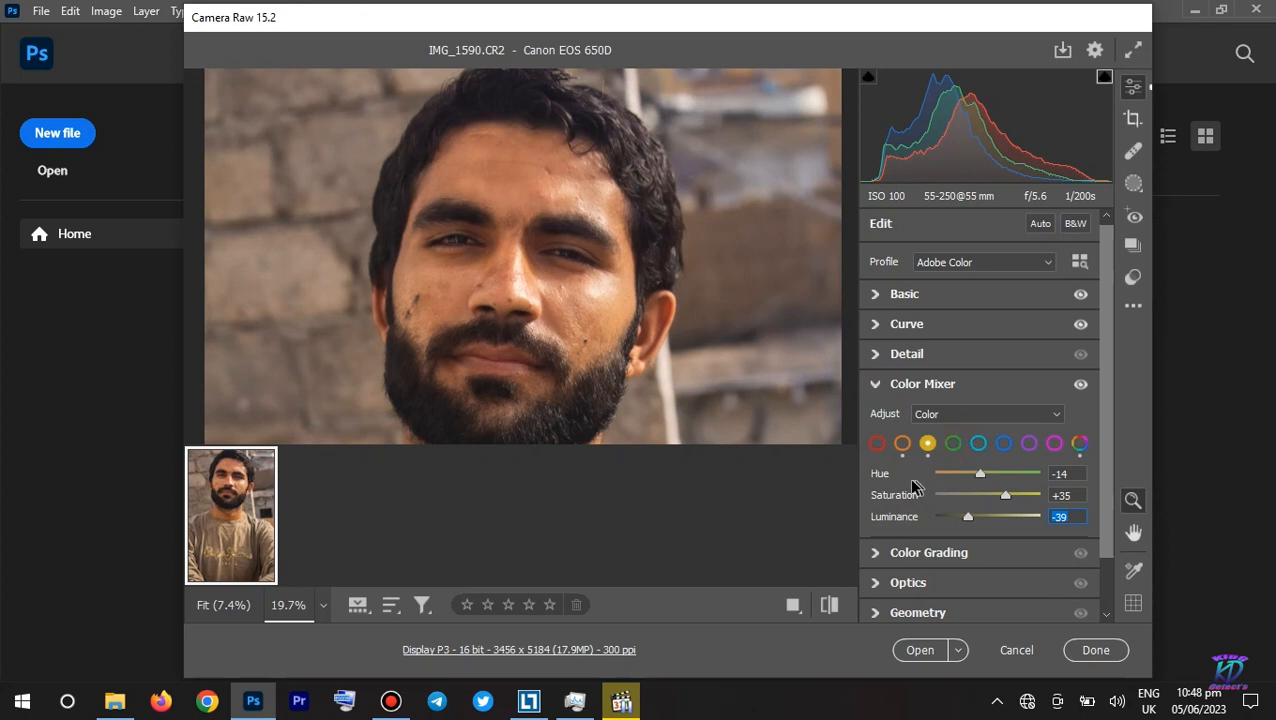
Set the Greens hue to +34 in the Color Mixer and adjust their saturation and luminance
{"action": "left_click", "coordinate": [953, 443]}
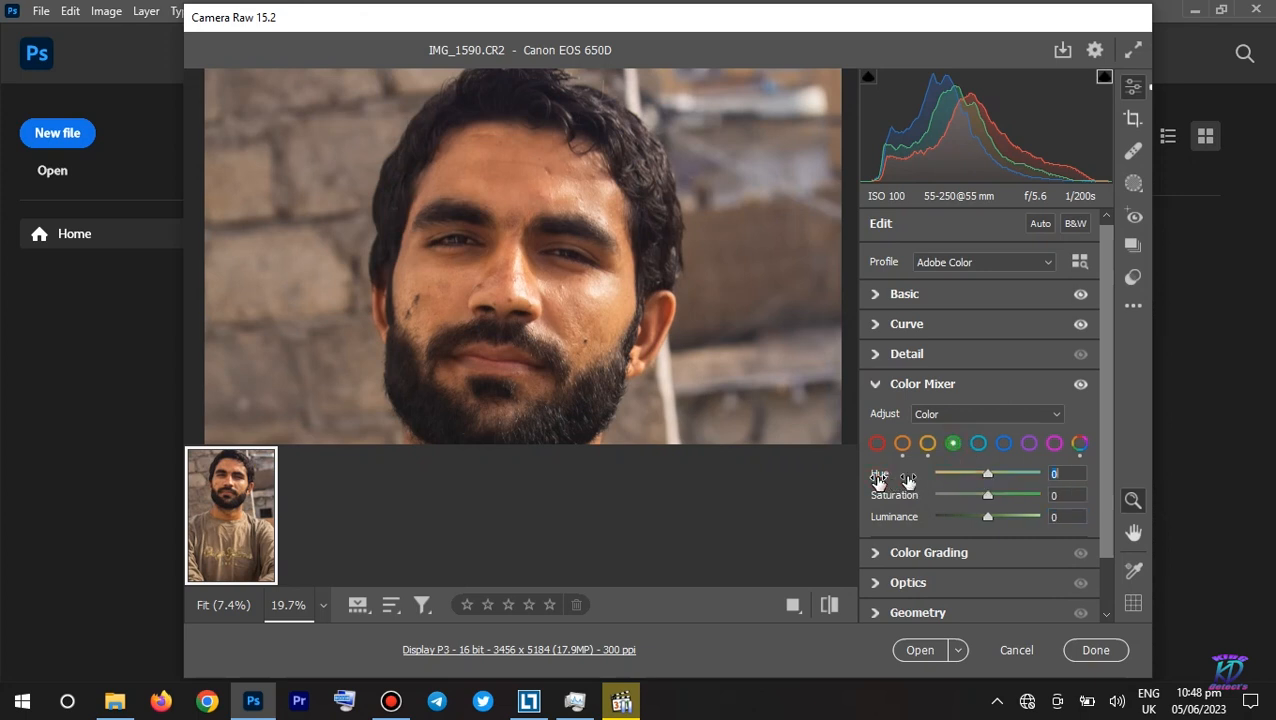
{"action": "left_click_drag", "start_coordinate": [878, 479], "coordinate": [910, 479]}
{"action": "left_click", "coordinate": [520, 270]}
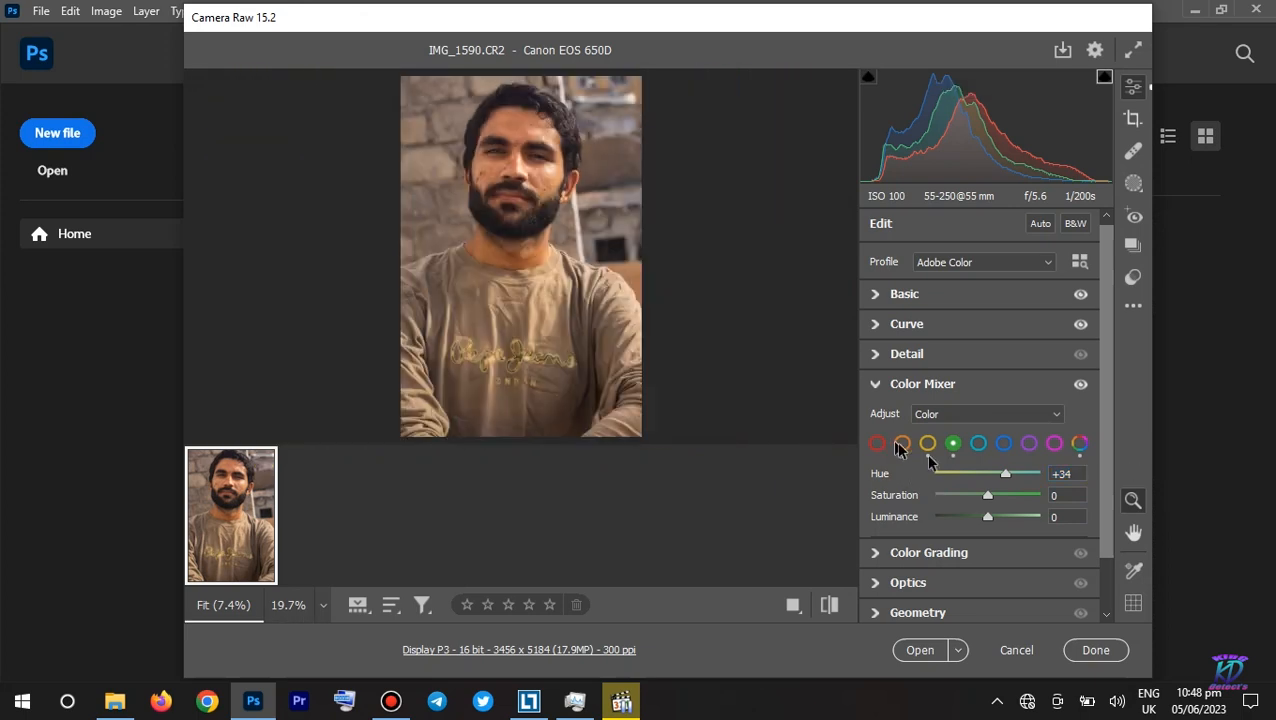
{"action": "left_click_drag", "start_coordinate": [888, 497], "coordinate": [868, 521]}
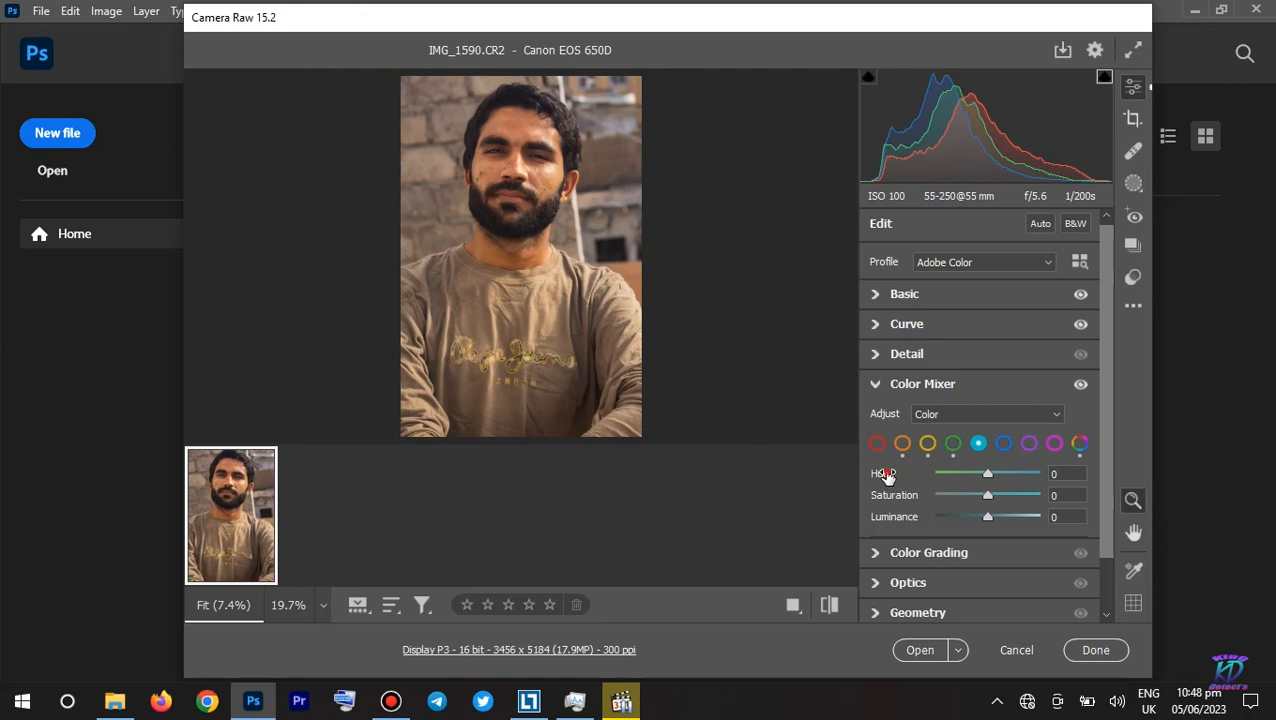
Set the Aquas in the Color Mixer to Hue +69, Saturation +62 and Luminance +55
{"action": "left_click_drag", "start_coordinate": [884, 478], "coordinate": [953, 478]}
{"action": "left_click_drag", "start_coordinate": [891, 498], "coordinate": [953, 500]}
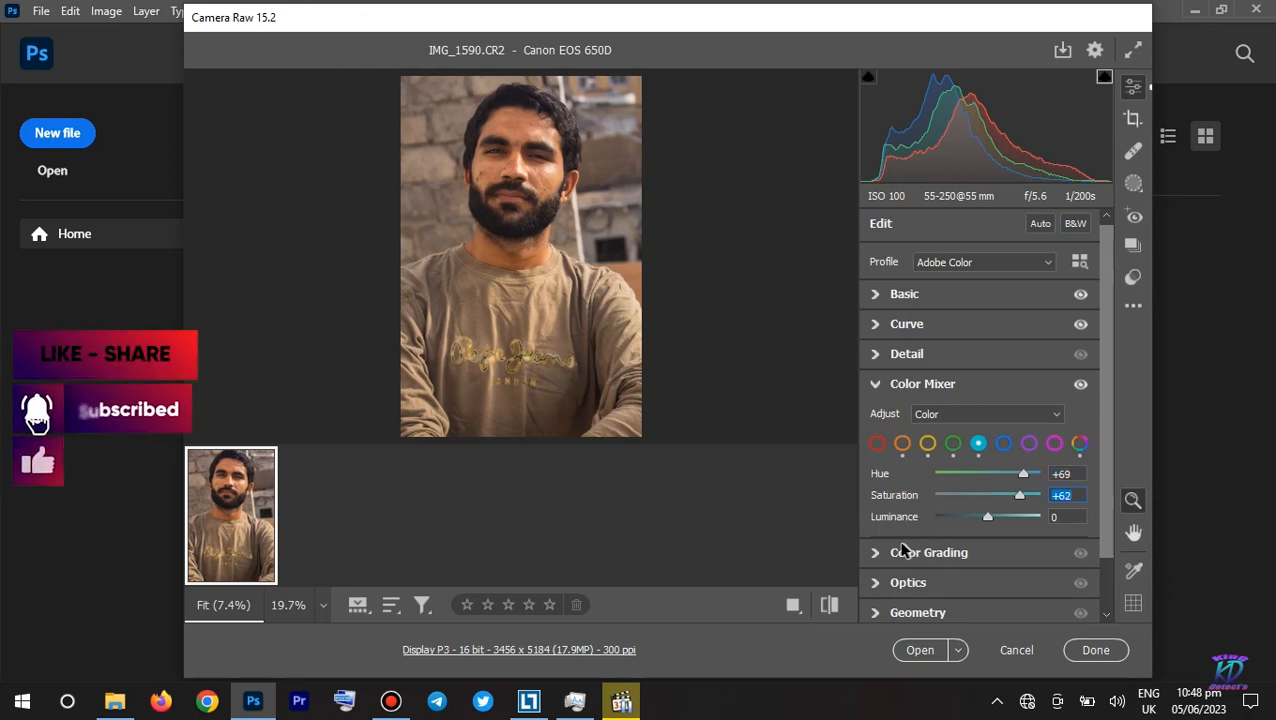
{"action": "left_click_drag", "start_coordinate": [891, 520], "coordinate": [946, 520]}
{"action": "left_click_drag", "start_coordinate": [528, 98], "coordinate": [614, 208]}
{"action": "key", "text": "space"}
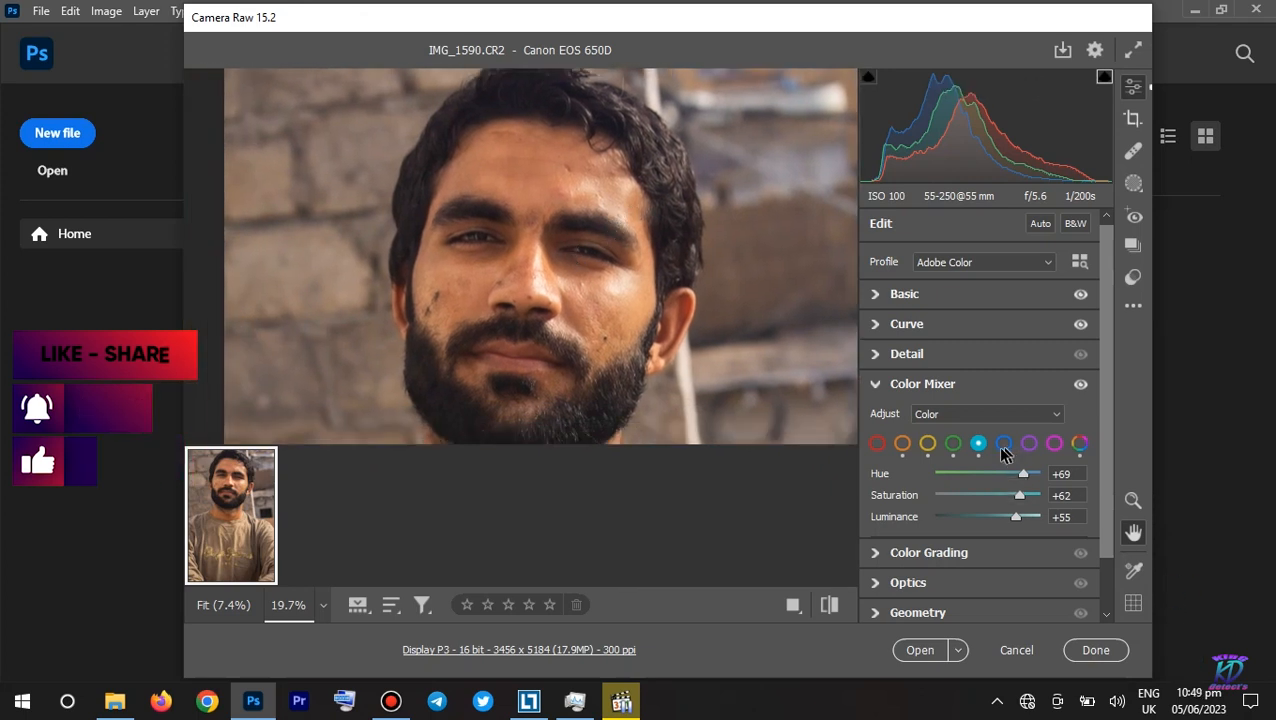
Set the Blues in the Color Mixer to Hue +56, Saturation -30 and Luminance +49
{"action": "left_click", "coordinate": [874, 478]}
{"action": "left_click_drag", "start_coordinate": [876, 479], "coordinate": [927, 482]}
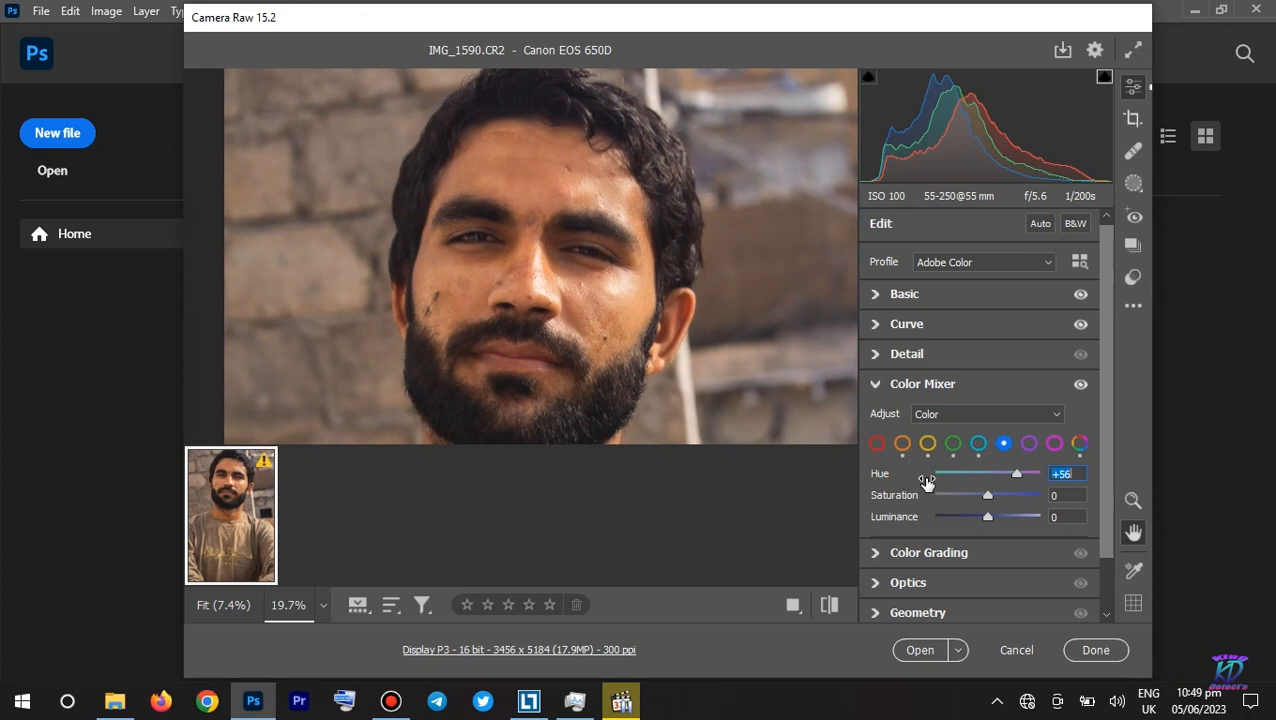
{"action": "left_click", "coordinate": [872, 497]}
{"action": "left_click_drag", "start_coordinate": [896, 498], "coordinate": [928, 521]}
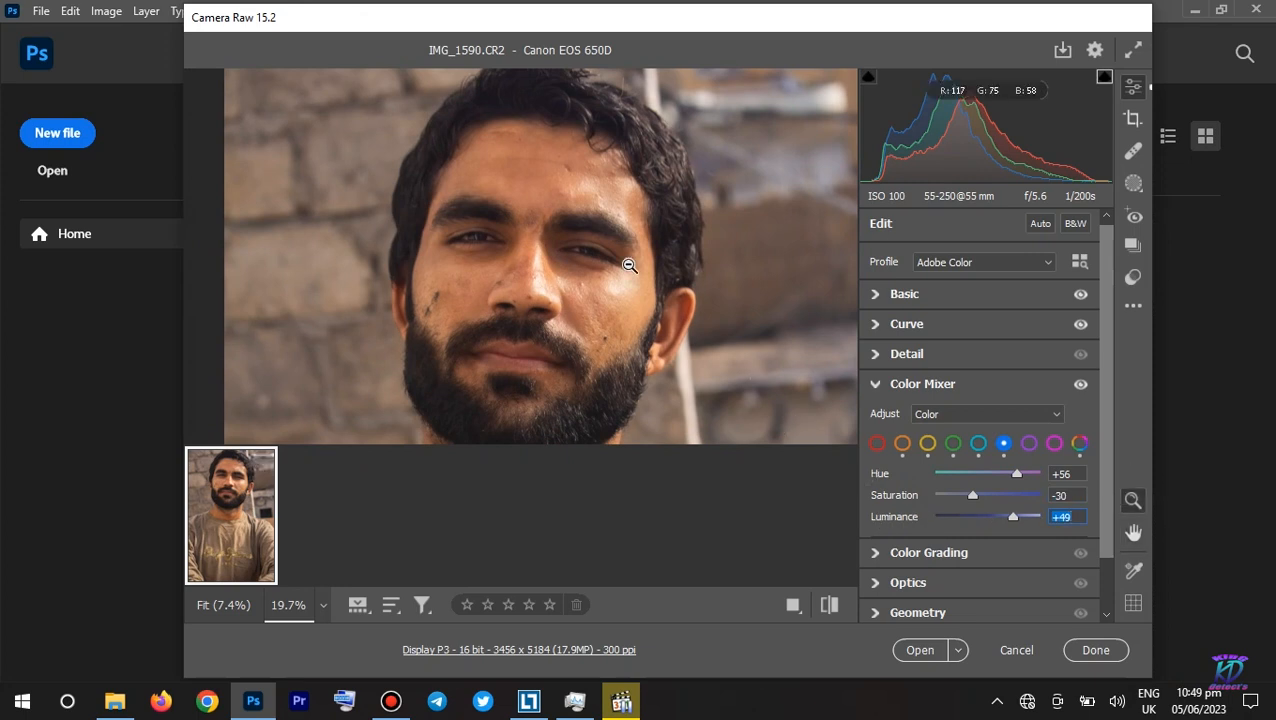
Set the Purples in the Color Mixer to Hue +51, Saturation -30 and Luminance +65
{"action": "double_click", "coordinate": [878, 514]}
{"action": "double_click", "coordinate": [875, 496]}
{"action": "double_click", "coordinate": [880, 476]}
{"action": "left_click_drag", "start_coordinate": [880, 478], "coordinate": [934, 482]}
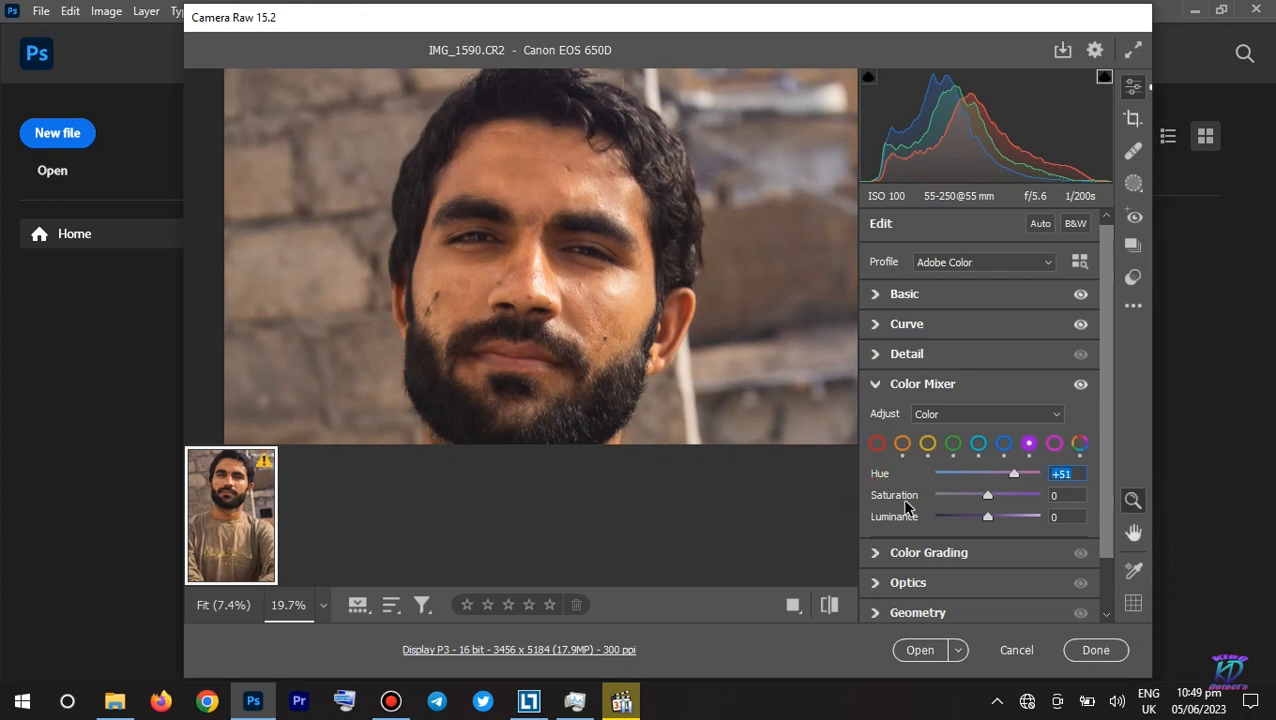
{"action": "left_click_drag", "start_coordinate": [892, 496], "coordinate": [867, 497]}
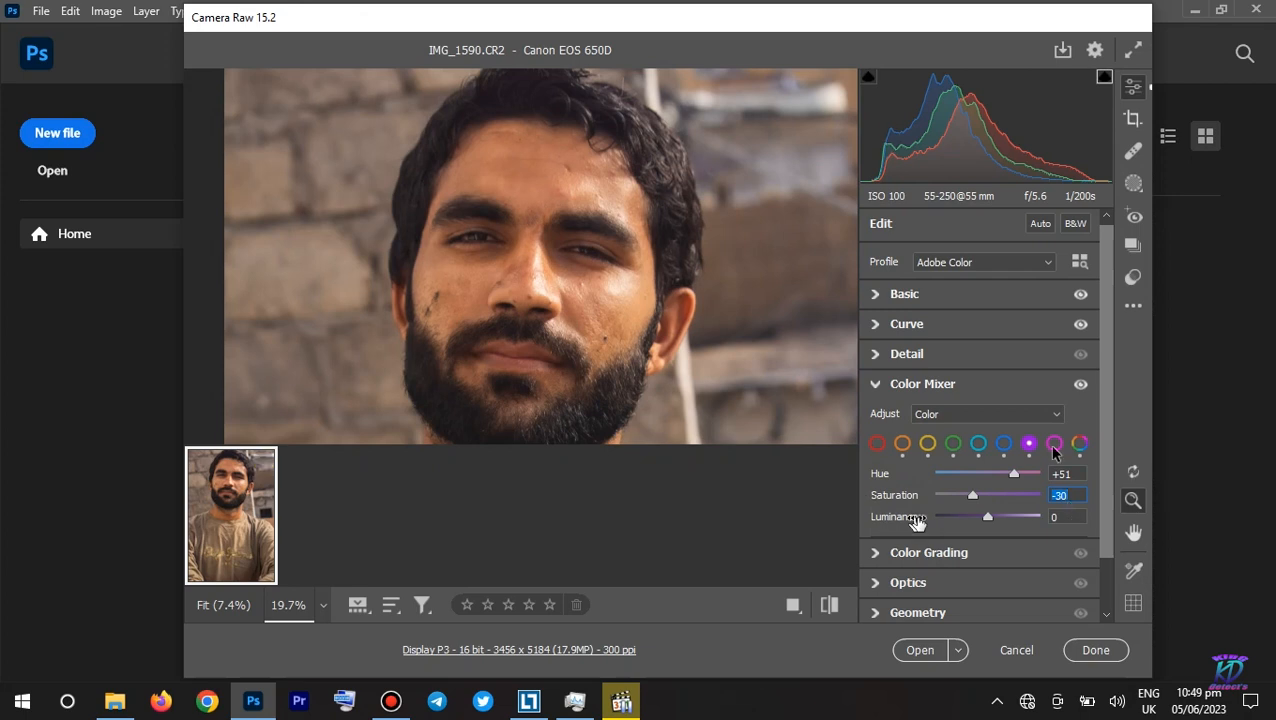
{"action": "left_click_drag", "start_coordinate": [916, 521], "coordinate": [943, 520]}
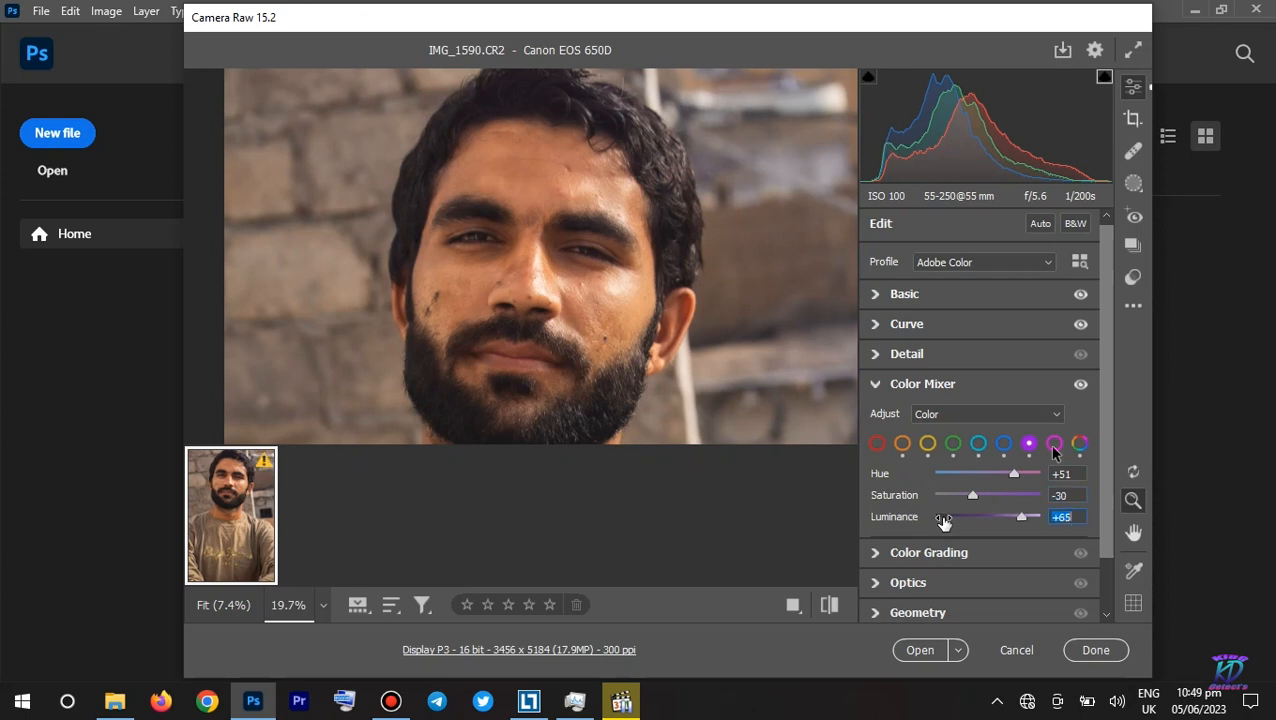
Adjust the hue, saturation and luminance of the Magentas in the Color Mixer
{"action": "left_click", "coordinate": [1053, 443]}
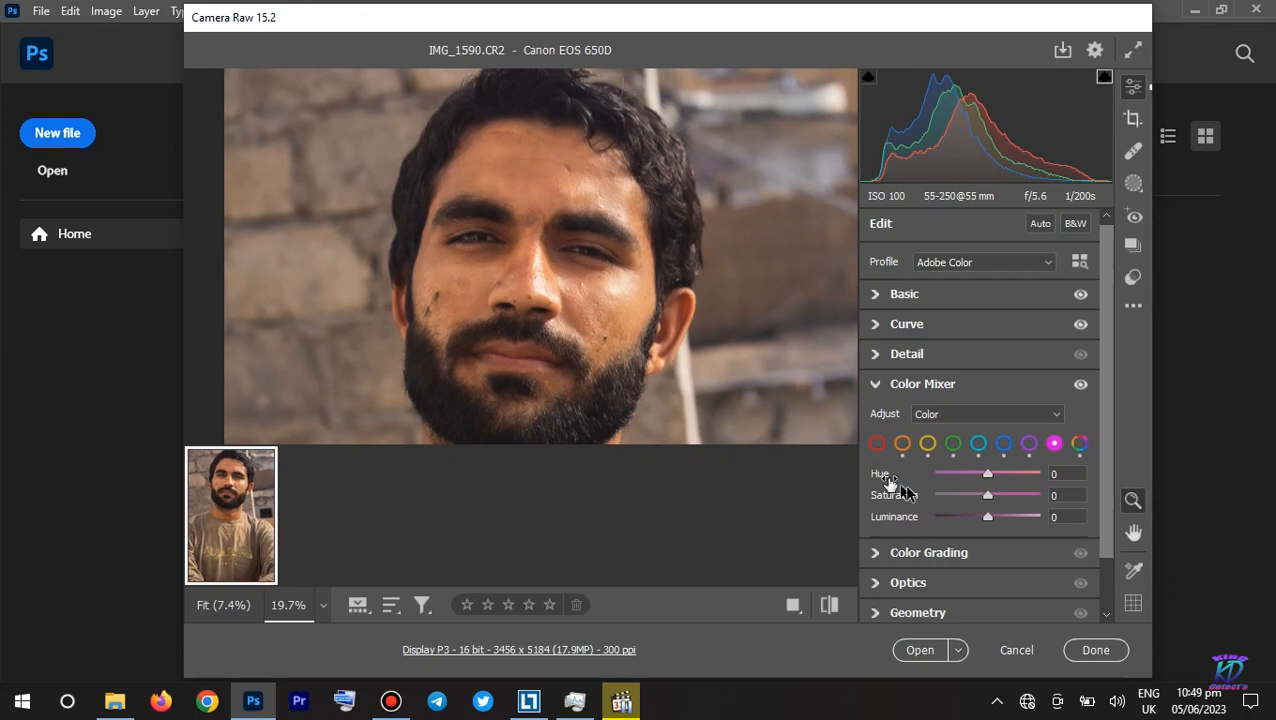
{"action": "left_click_drag", "start_coordinate": [888, 482], "coordinate": [926, 516]}
{"action": "left_click", "coordinate": [618, 290], "text": "alt"}
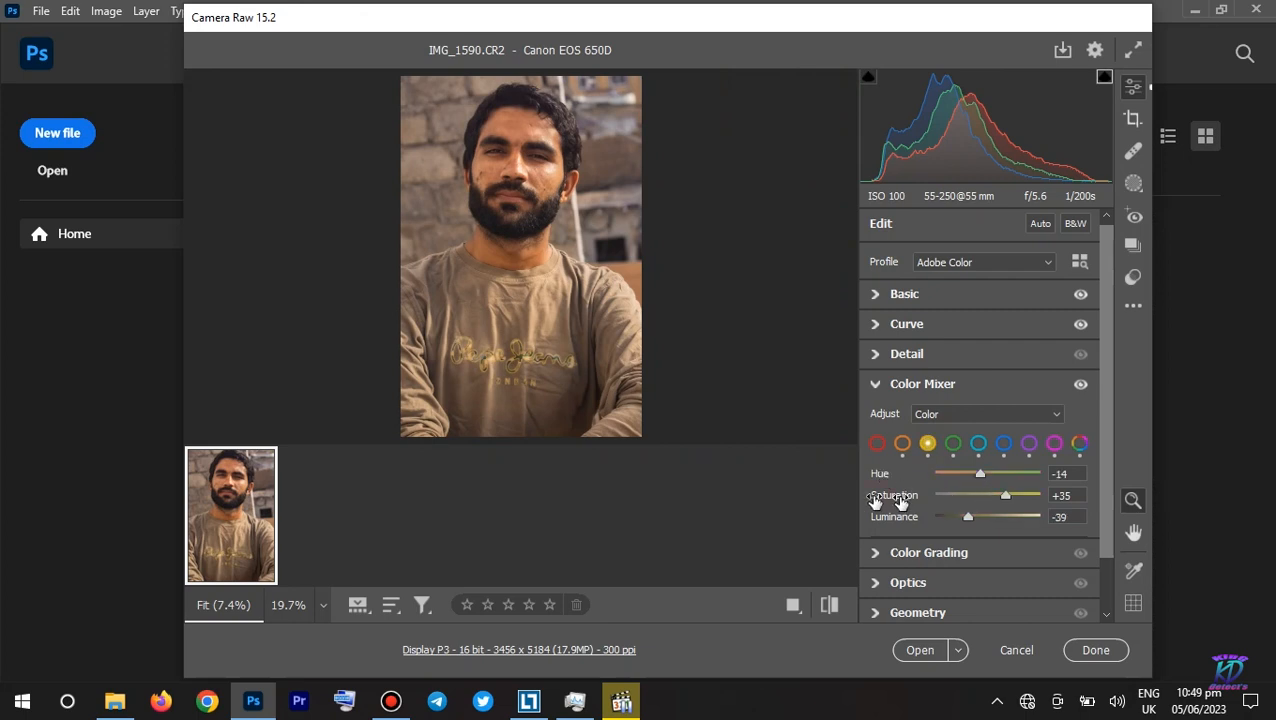
Reduce the Yellows saturation to -56 and check the effect on the face and shirt
{"action": "left_click_drag", "start_coordinate": [901, 502], "coordinate": [813, 508]}
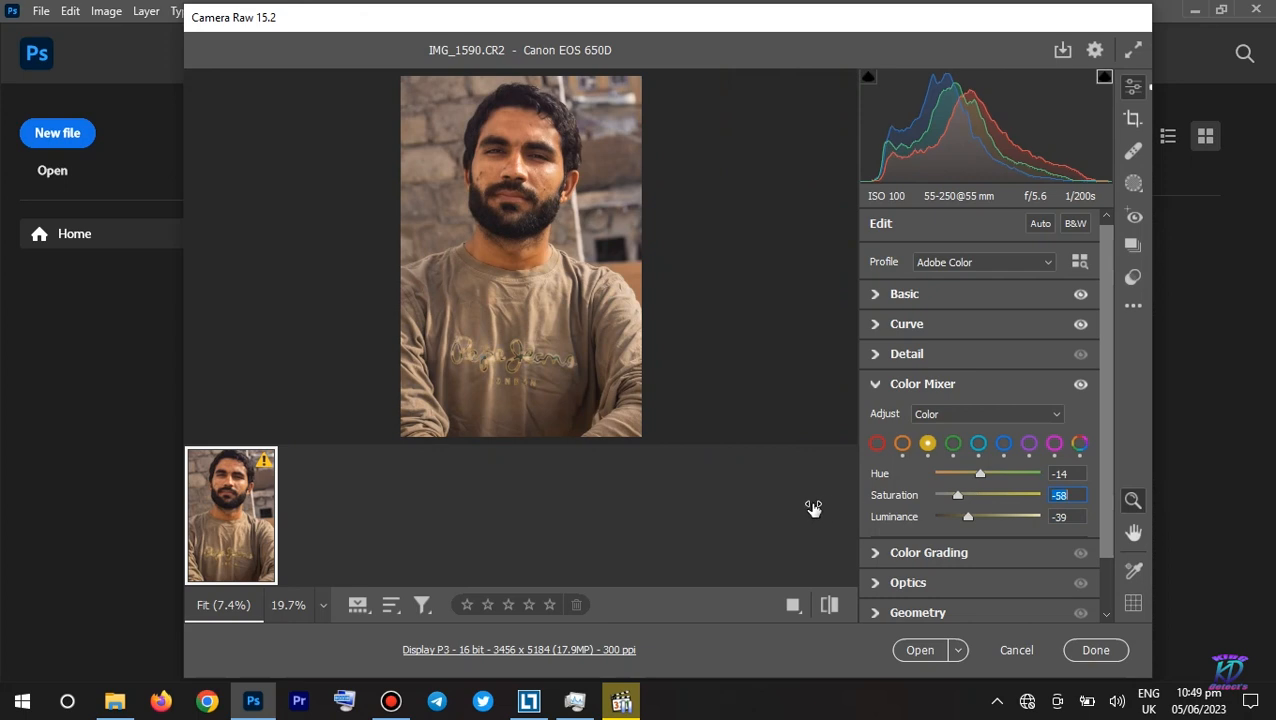
{"action": "left_click", "coordinate": [508, 215]}
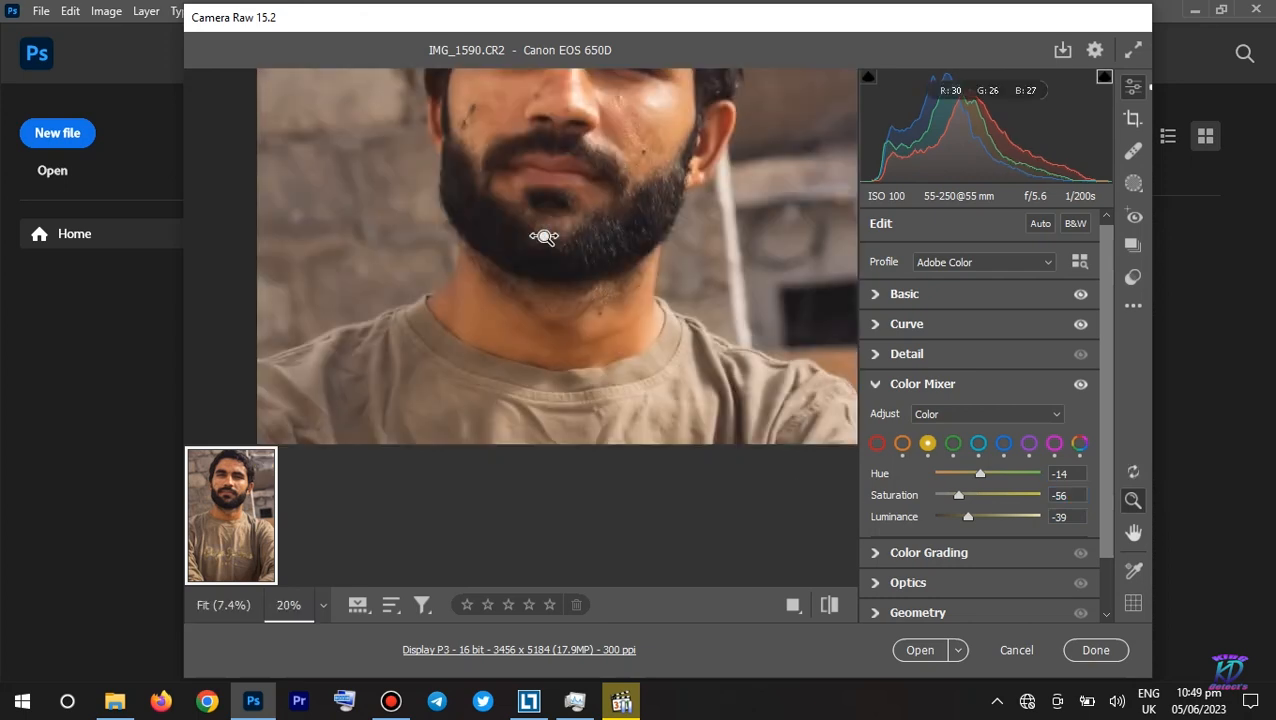
{"action": "left_click_drag", "start_coordinate": [560, 243], "coordinate": [520, 252]}
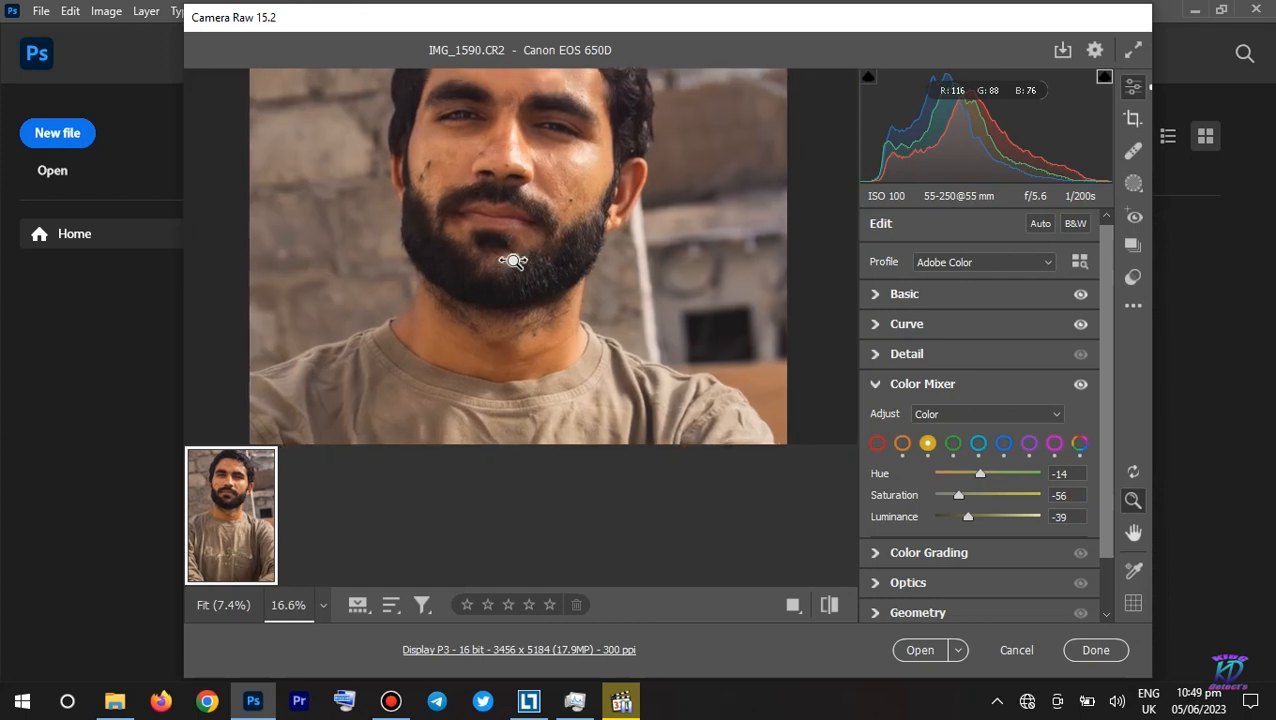
{"action": "key", "text": "h"}
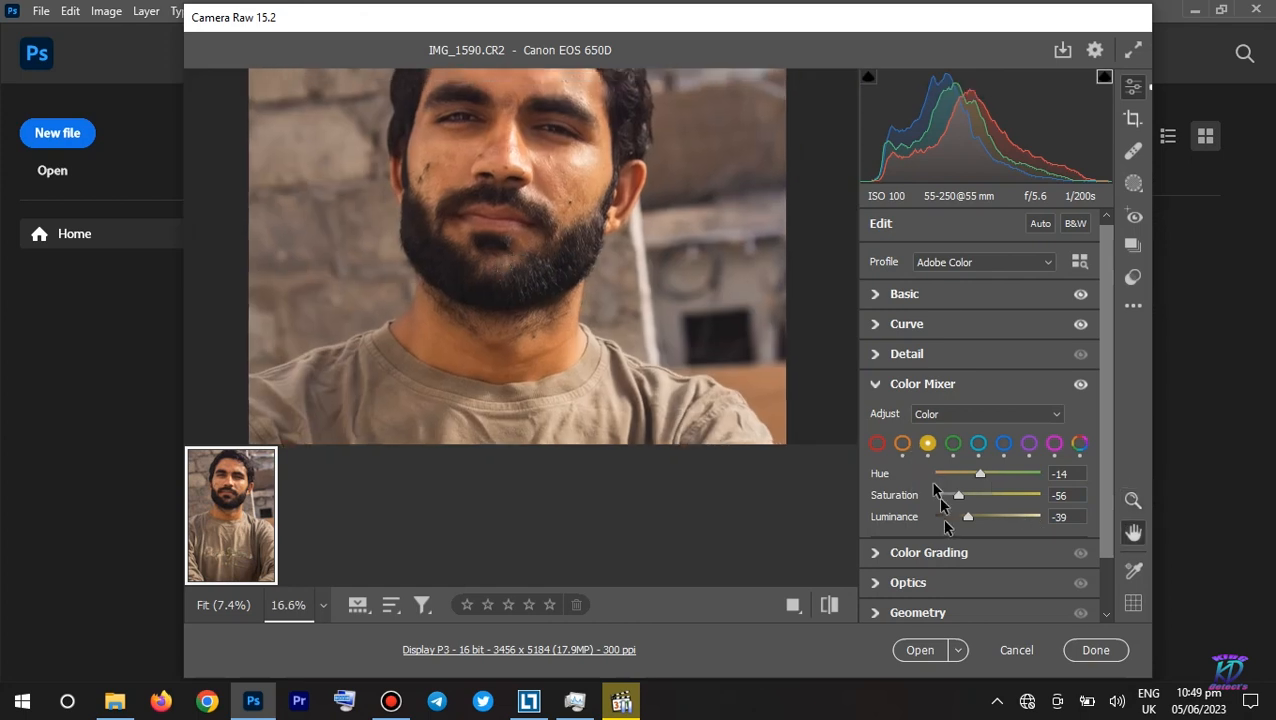
Lower the Oranges saturation to -24, raise it slightly again, and return to the Yellows
{"action": "left_click", "coordinate": [902, 443]}
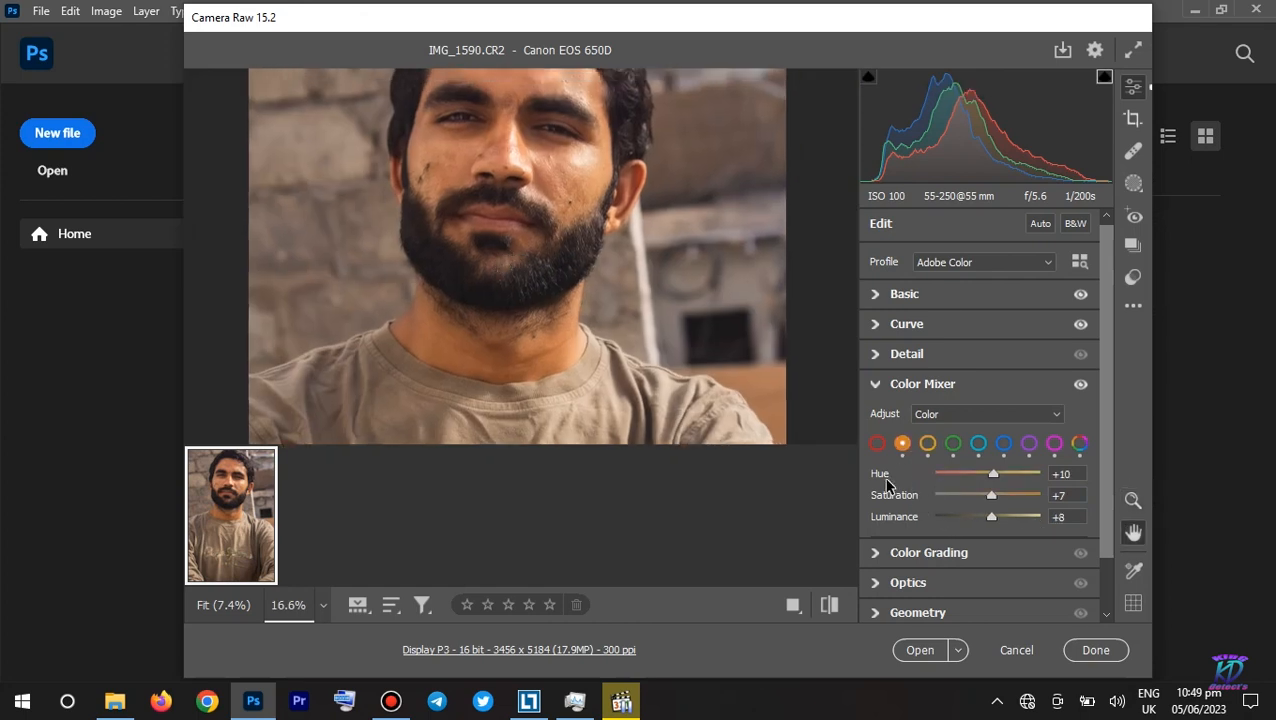
{"action": "left_click_drag", "start_coordinate": [893, 501], "coordinate": [865, 500]}
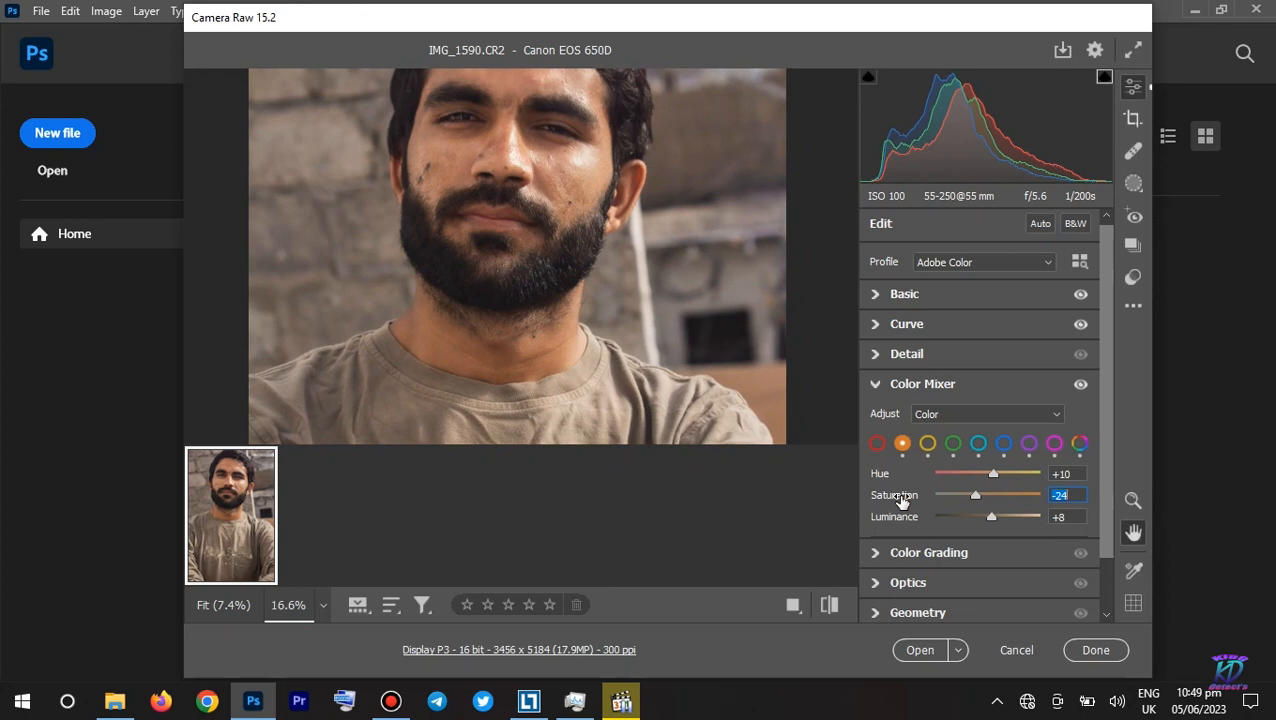
{"action": "left_click_drag", "start_coordinate": [906, 500], "coordinate": [926, 497]}
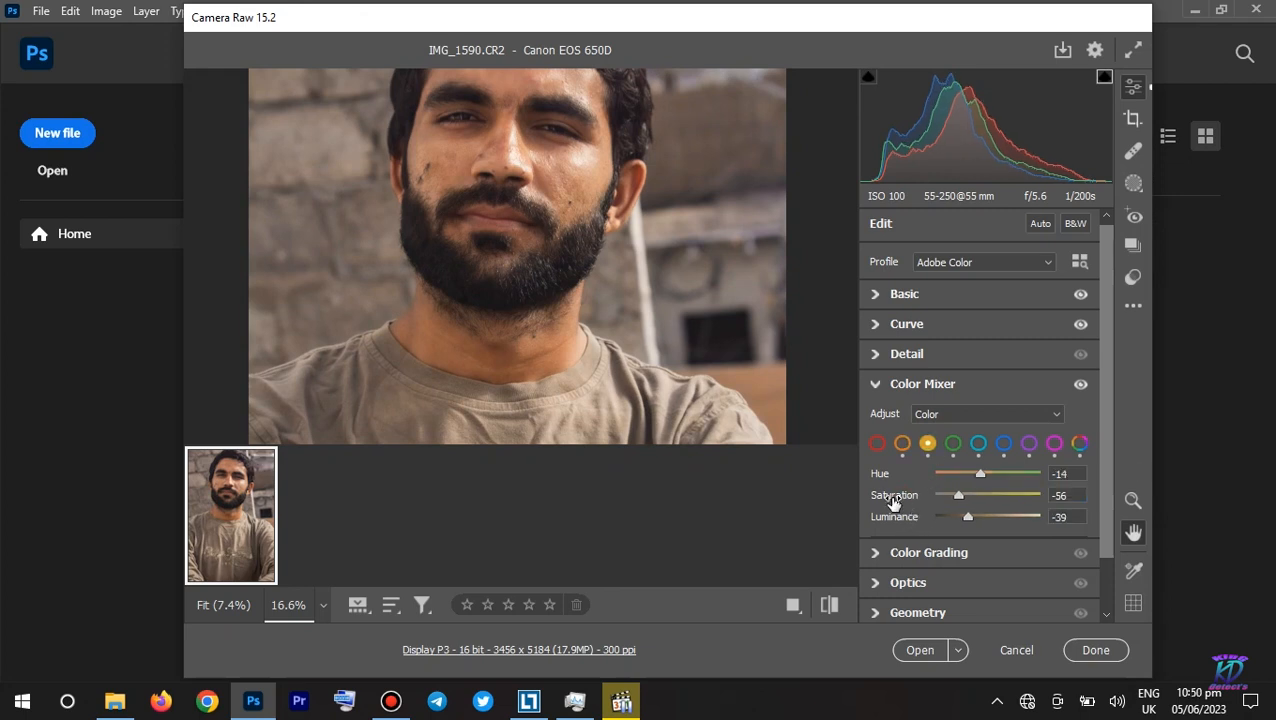
Reset the Yellows saturation to 0 in the Color Mixer and raise the Yellows luminance
{"action": "double_click", "coordinate": [897, 500]}
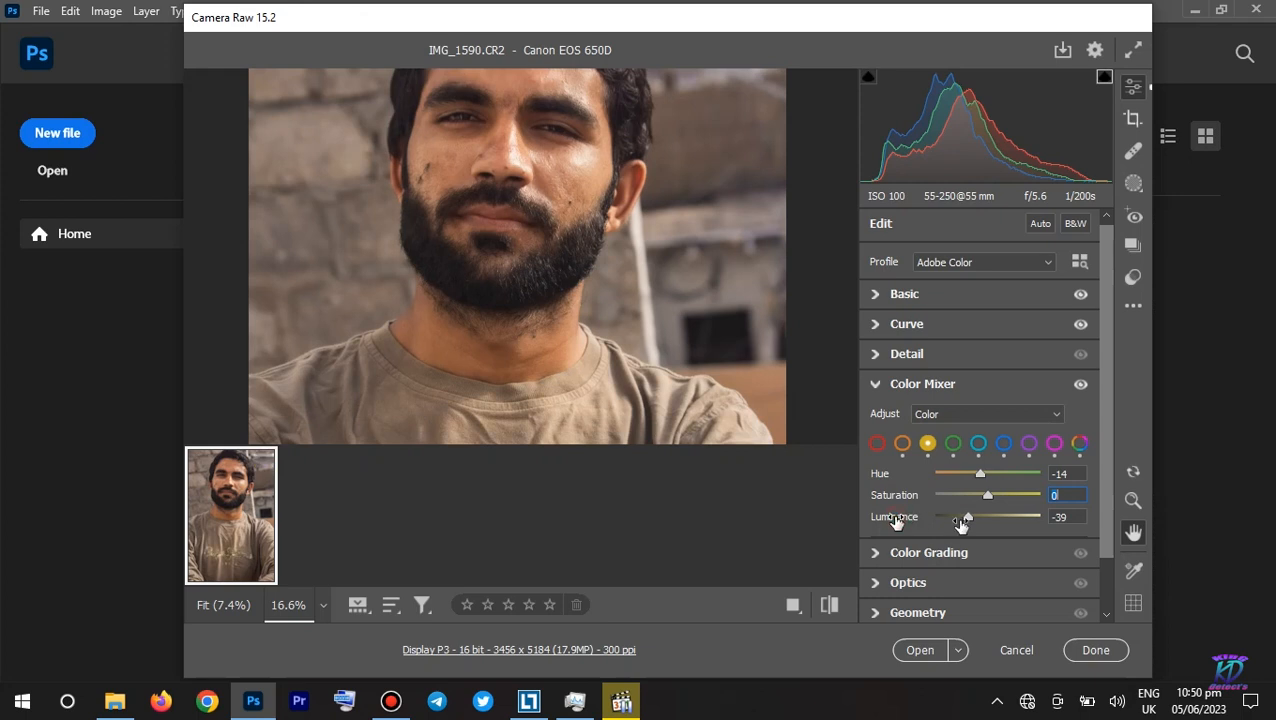
{"action": "left_click_drag", "start_coordinate": [897, 521], "coordinate": [993, 525]}
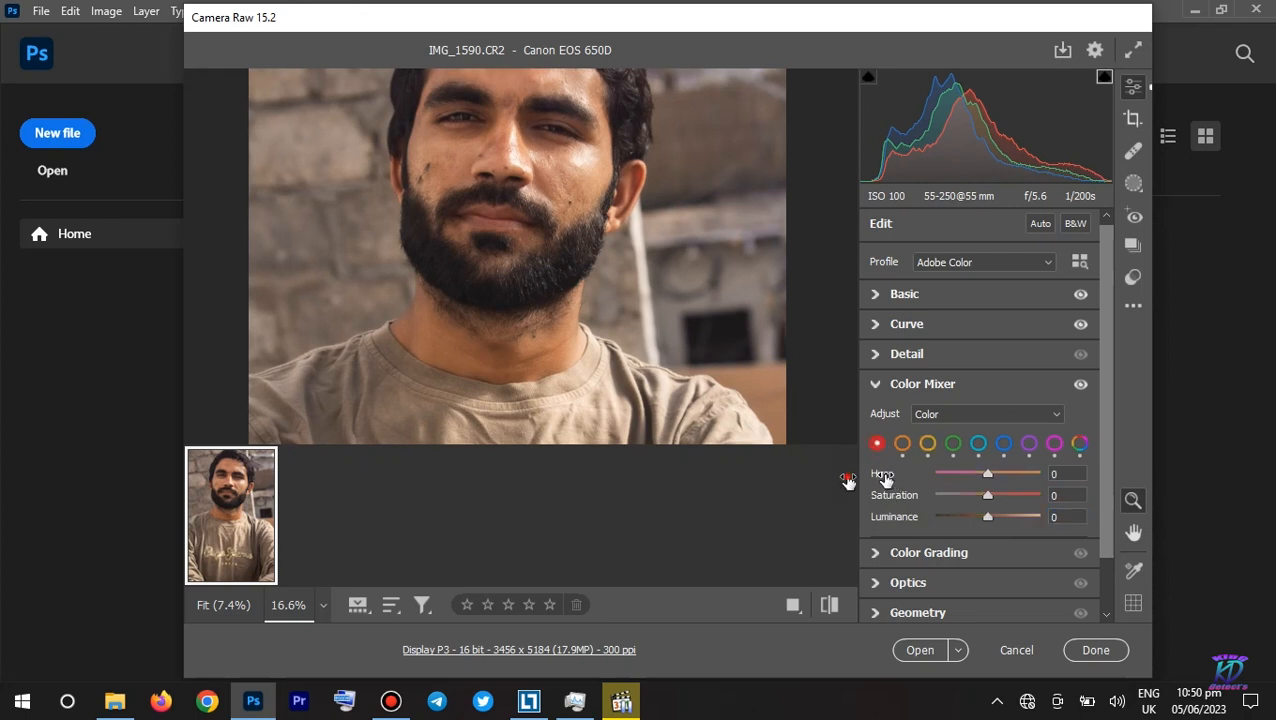
Set the Reds in the Color Mixer to Hue -51, Saturation +43 and Luminance +61
{"action": "left_click_drag", "start_coordinate": [882, 475], "coordinate": [847, 481]}
{"action": "left_click_drag", "start_coordinate": [842, 481], "coordinate": [925, 508]}
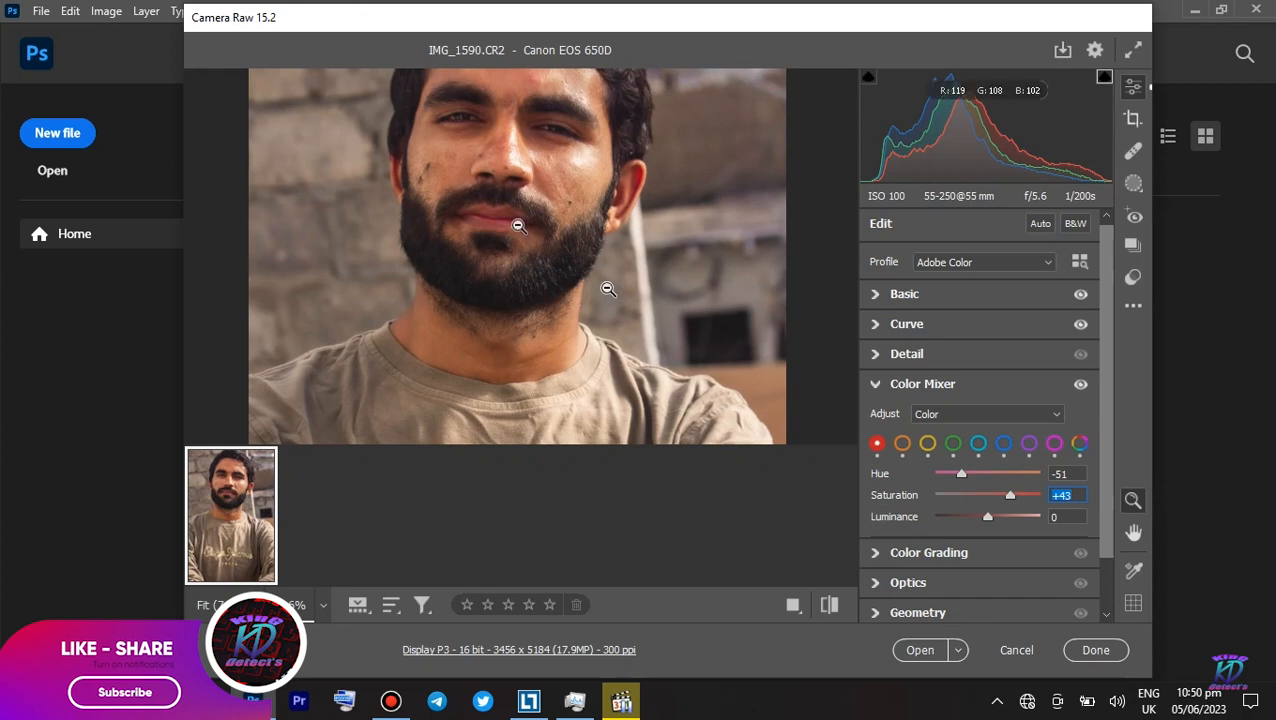
{"action": "scroll", "coordinate": [518, 241], "scroll_direction": "up", "scroll_amount": 1}
{"action": "left_click", "coordinate": [505, 255]}
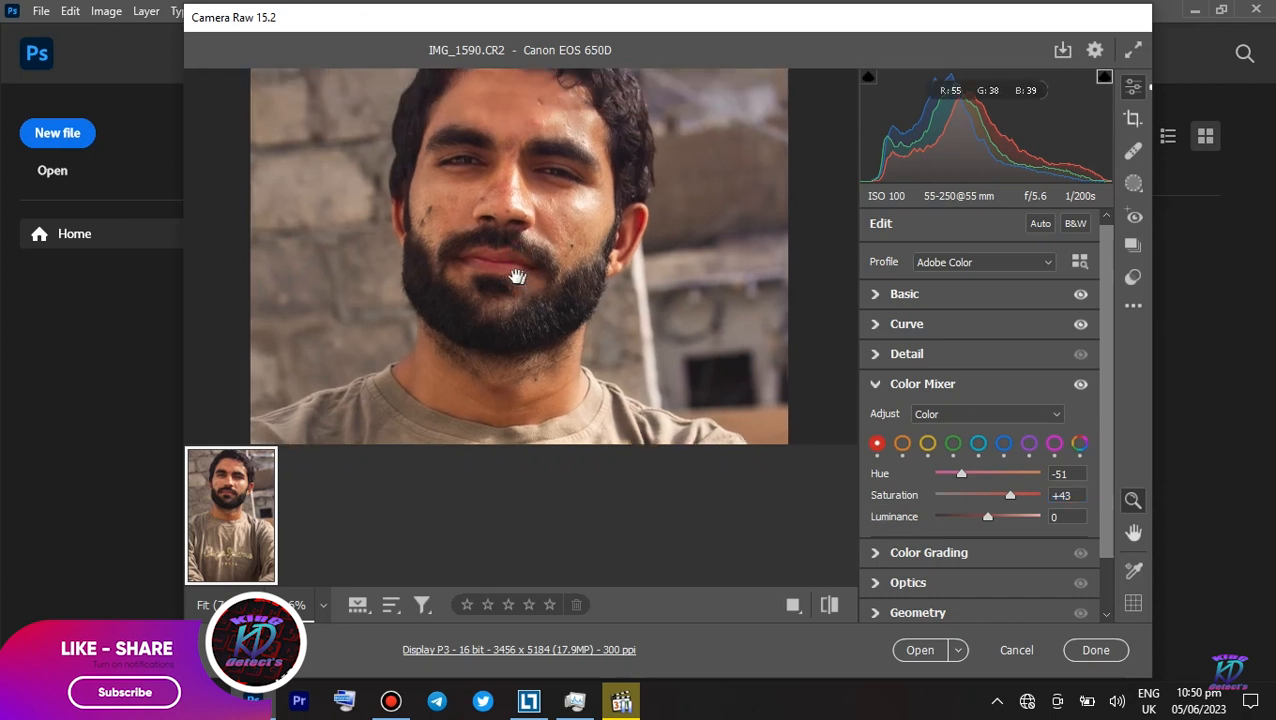
{"action": "left_click", "coordinate": [510, 262]}
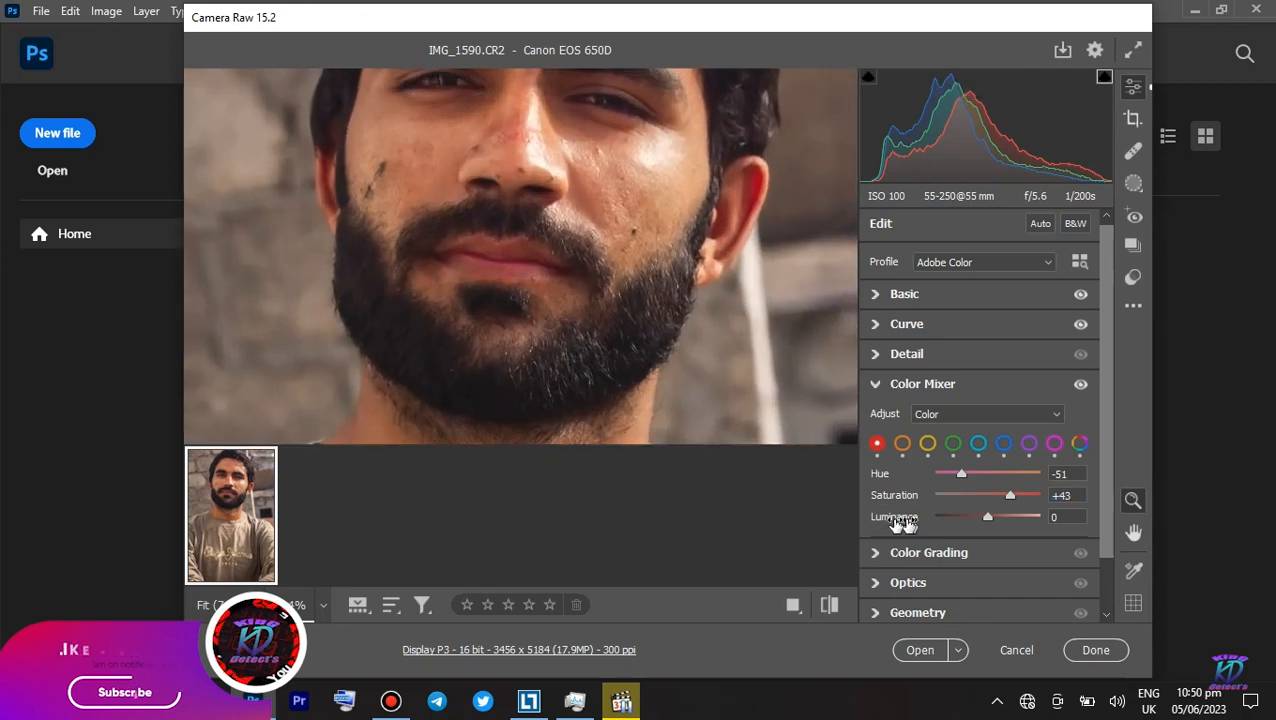
{"action": "left_click_drag", "start_coordinate": [891, 523], "coordinate": [948, 521]}
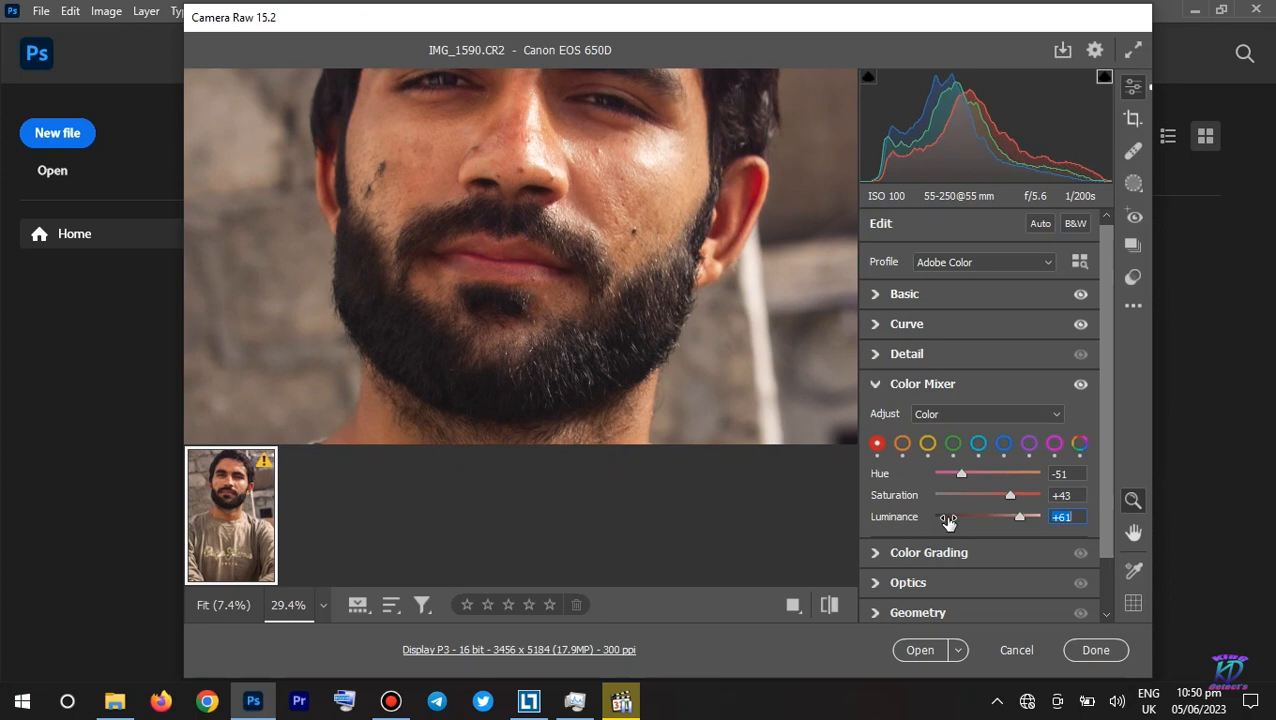
Examine the skin and lip colours of the portrait from a distance and in close-up on the face
{"action": "left_click", "coordinate": [557, 286]}
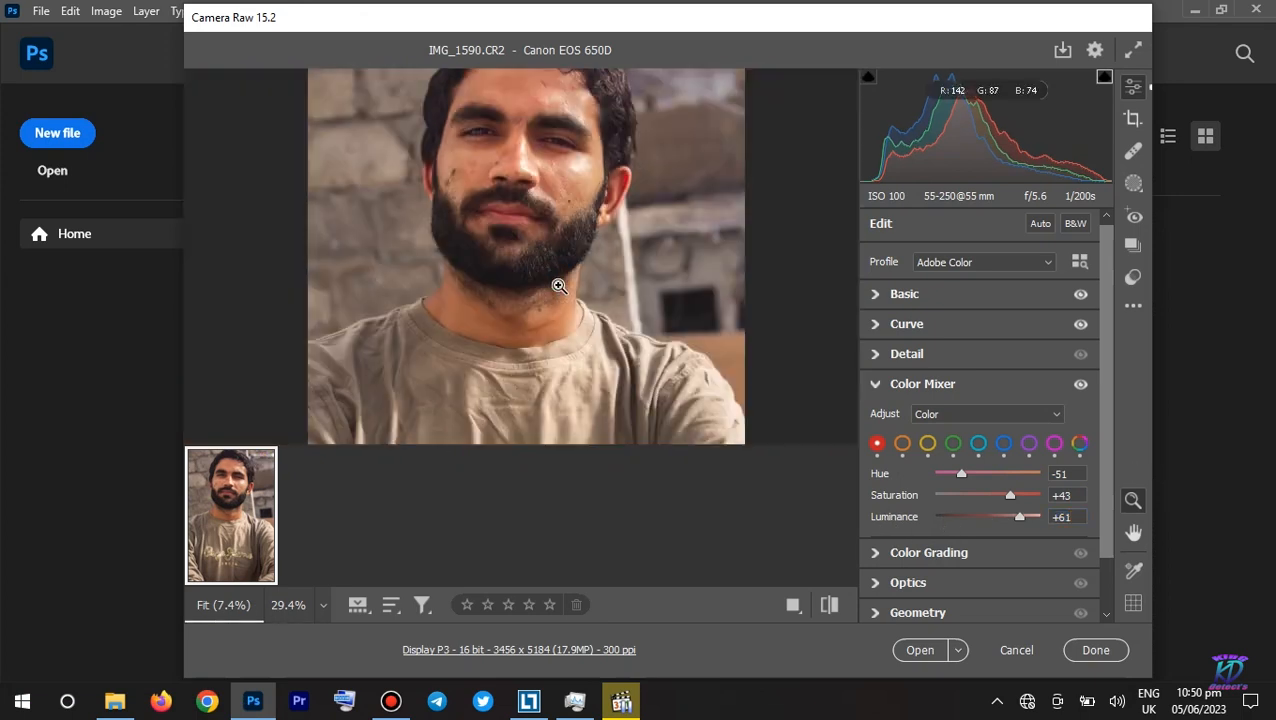
{"action": "left_click_drag", "start_coordinate": [557, 172], "coordinate": [484, 242]}
{"action": "key", "text": "h"}
{"action": "key", "text": "z"}
{"action": "key", "text": "h"}
{"action": "key", "text": "z"}
{"action": "key", "text": "h"}
{"action": "key", "text": "z"}
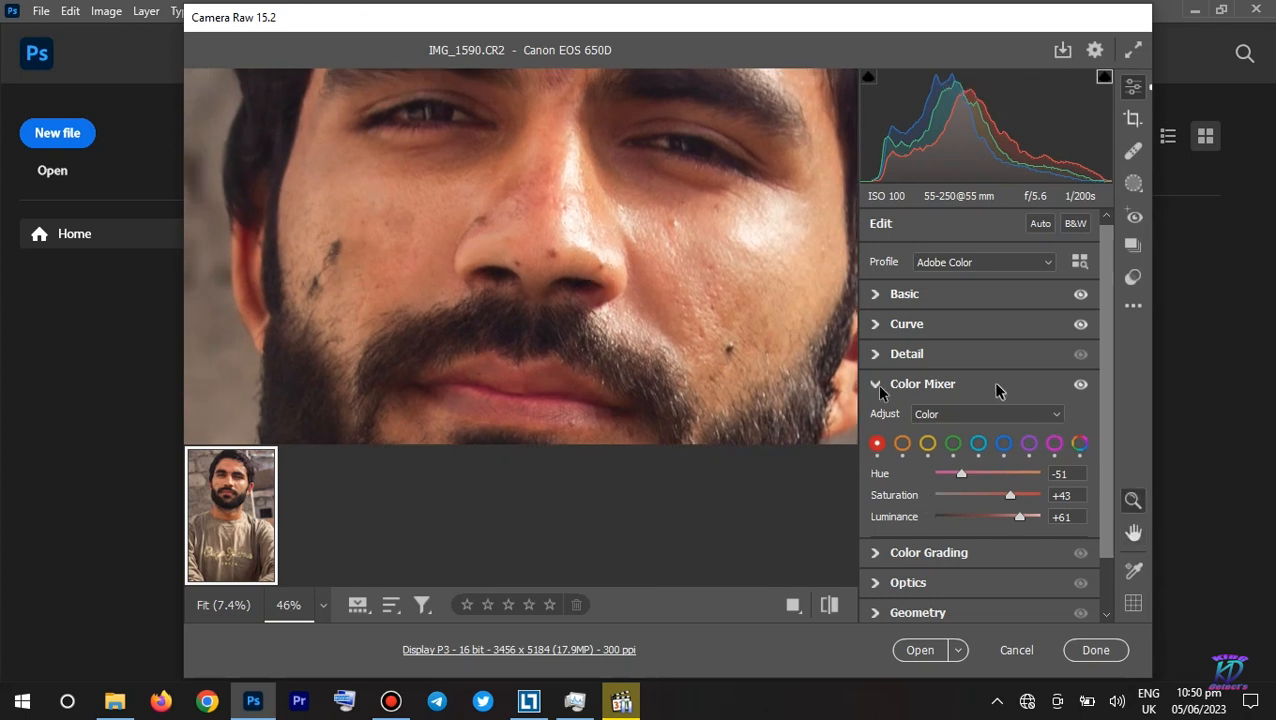
Shape the parametric tone curve with Highlights -26, Lights -11, Darks +34 and Shadows -33
{"action": "left_click", "coordinate": [874, 330]}
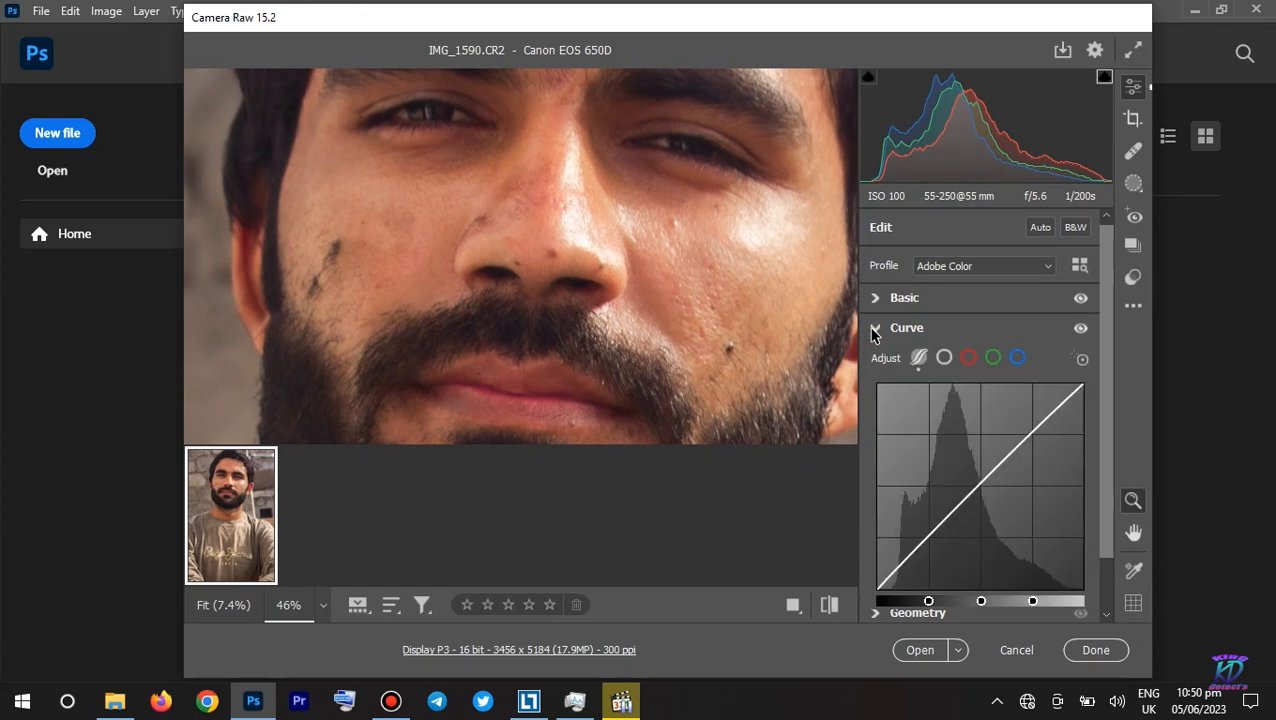
{"action": "left_click", "coordinate": [1013, 355]}
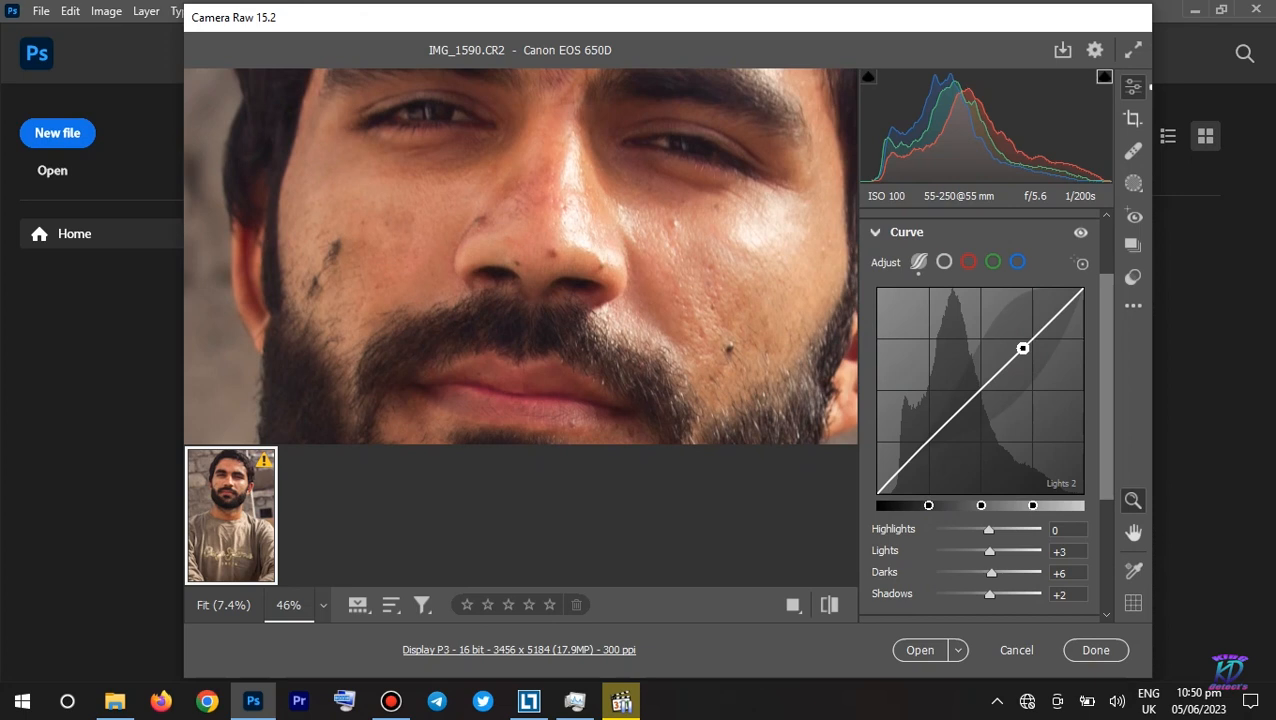
{"action": "left_click_drag", "start_coordinate": [1022, 345], "coordinate": [1024, 372]}
{"action": "left_click_drag", "start_coordinate": [960, 418], "coordinate": [960, 402]}
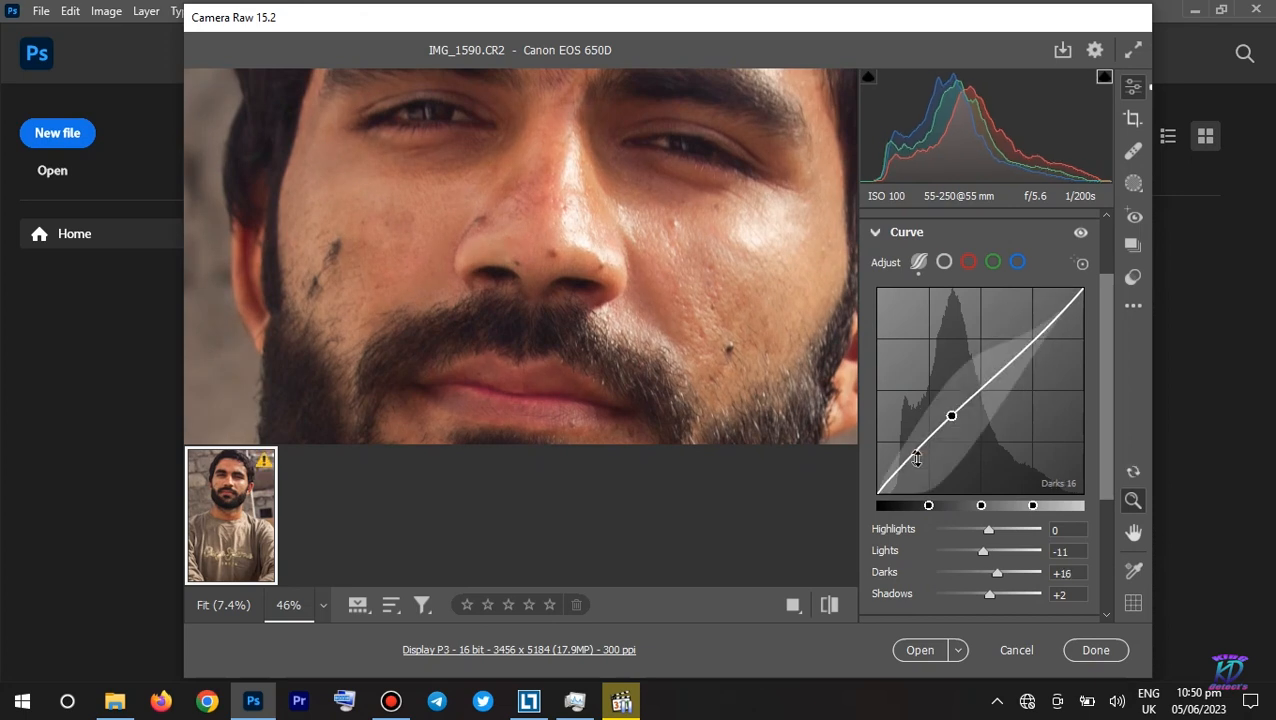
{"action": "left_click_drag", "start_coordinate": [916, 458], "coordinate": [917, 488]}
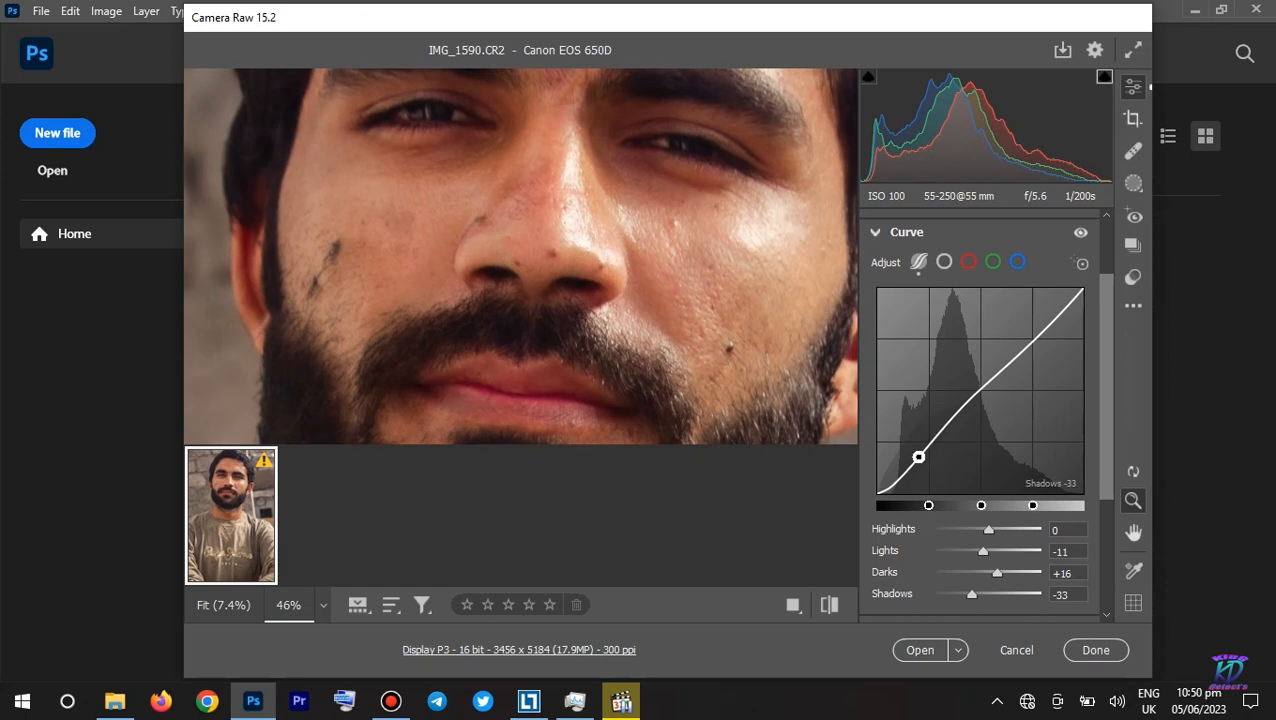
{"action": "left_click", "coordinate": [514, 140]}
{"action": "left_click_drag", "start_coordinate": [514, 140], "coordinate": [587, 171]}
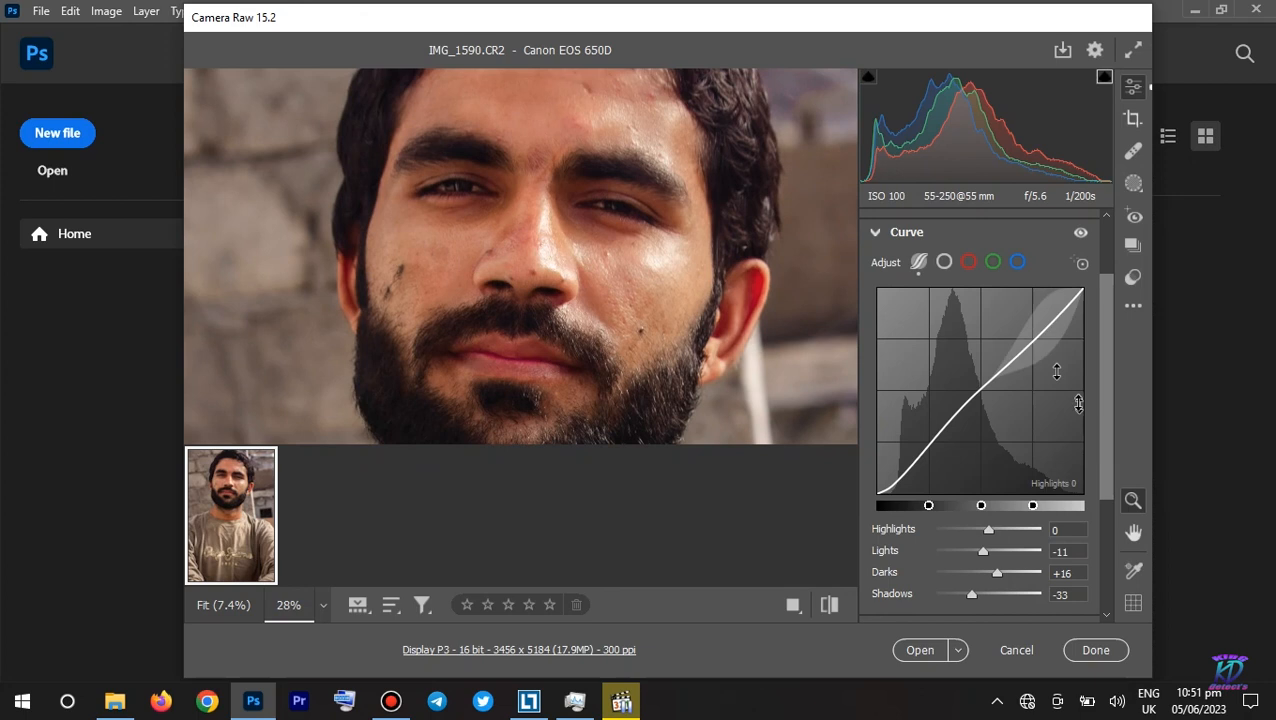
{"action": "left_click_drag", "start_coordinate": [1048, 325], "coordinate": [1048, 332]}
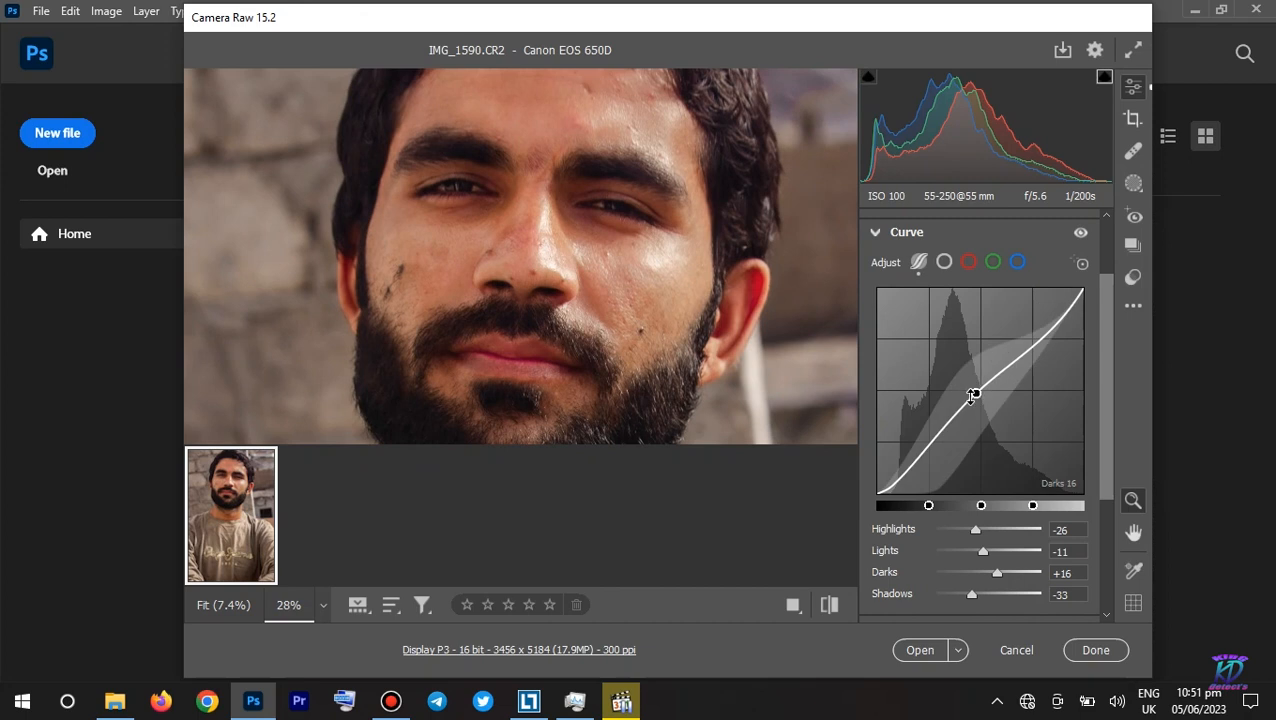
{"action": "left_click_drag", "start_coordinate": [975, 393], "coordinate": [975, 386]}
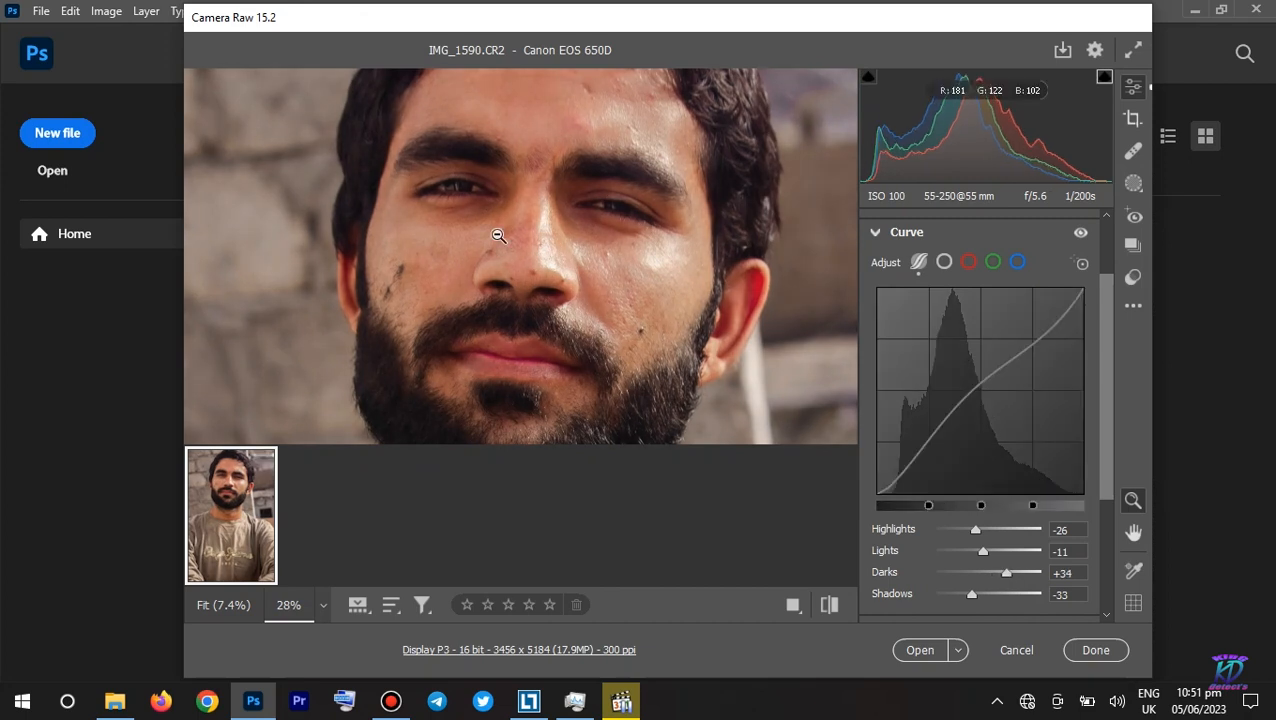
{"action": "left_click_drag", "start_coordinate": [498, 235], "coordinate": [430, 232]}
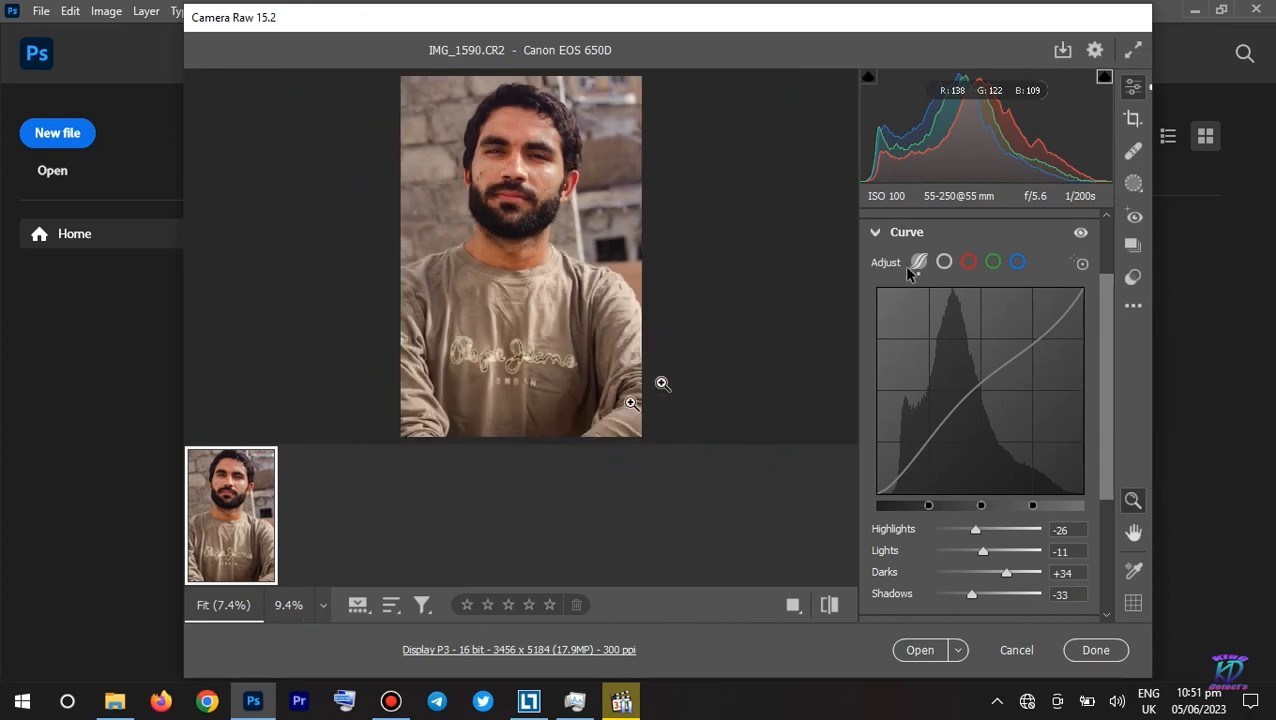
Compare the portrait with the curve adjustments off and on, in the whole image and close up on the face
{"action": "left_click", "coordinate": [877, 233]}
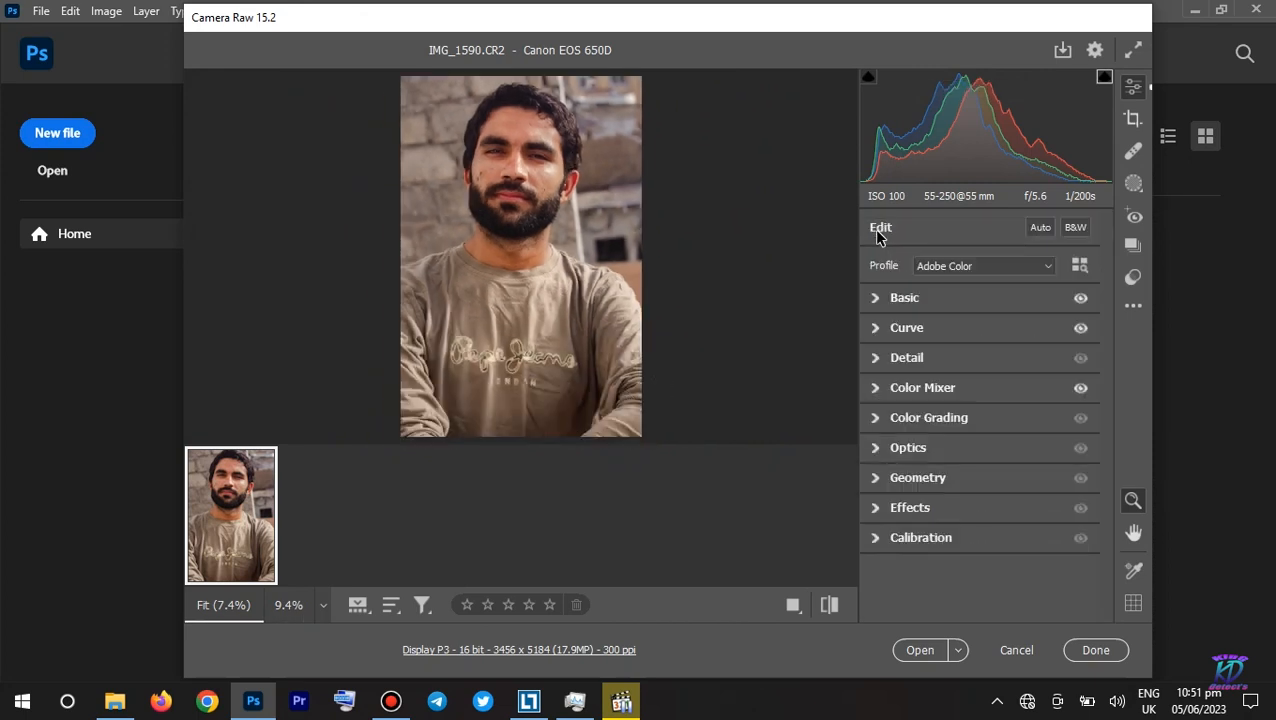
{"action": "left_click", "coordinate": [877, 330]}
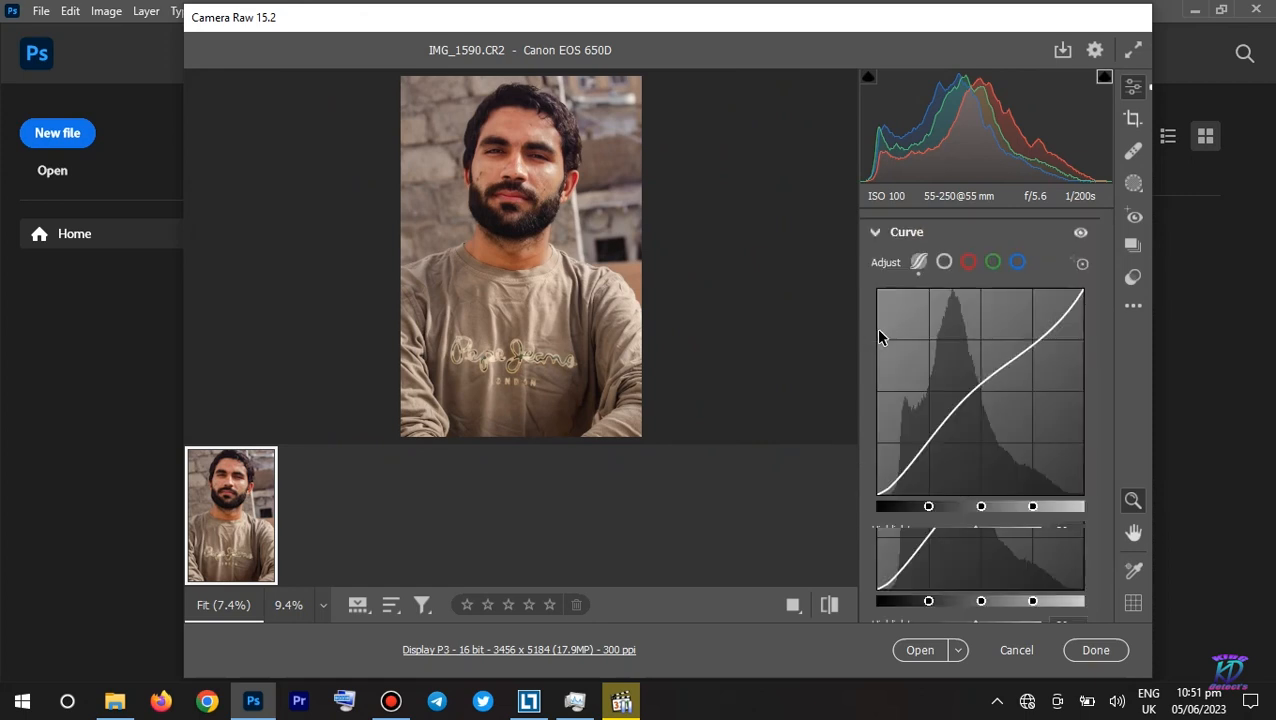
{"action": "left_click", "coordinate": [1081, 233]}
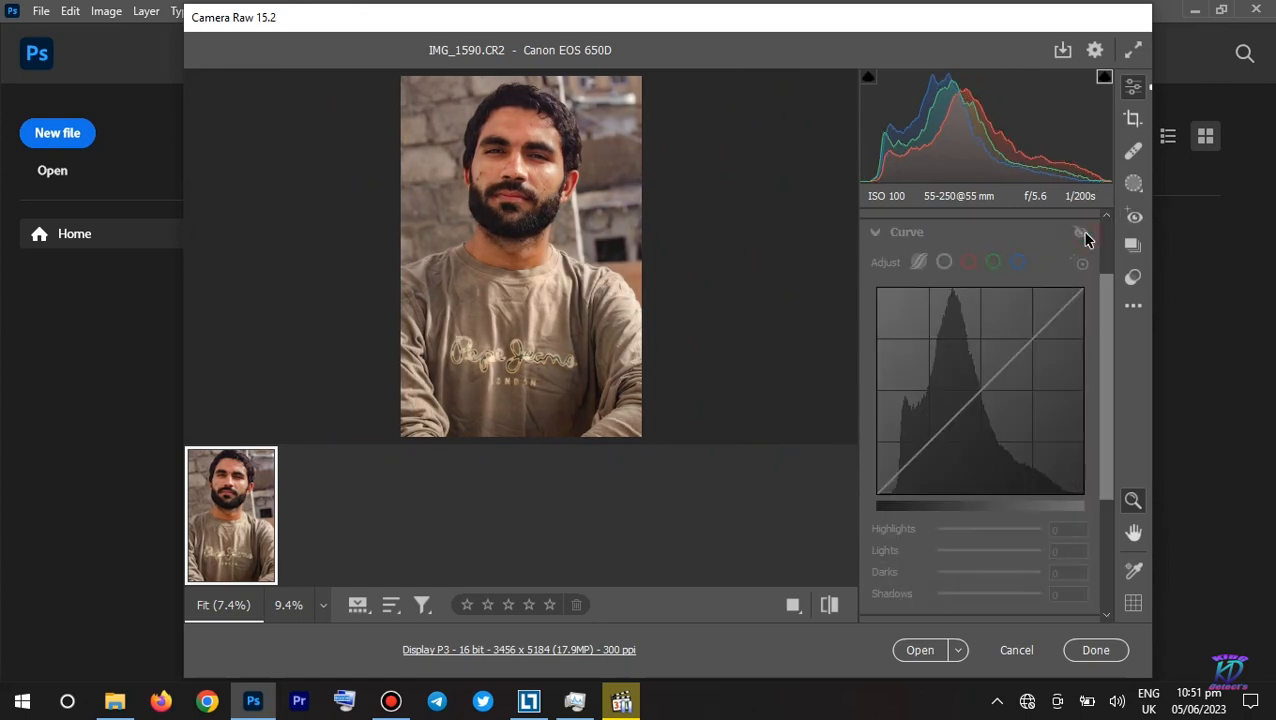
{"action": "left_click", "coordinate": [1081, 233]}
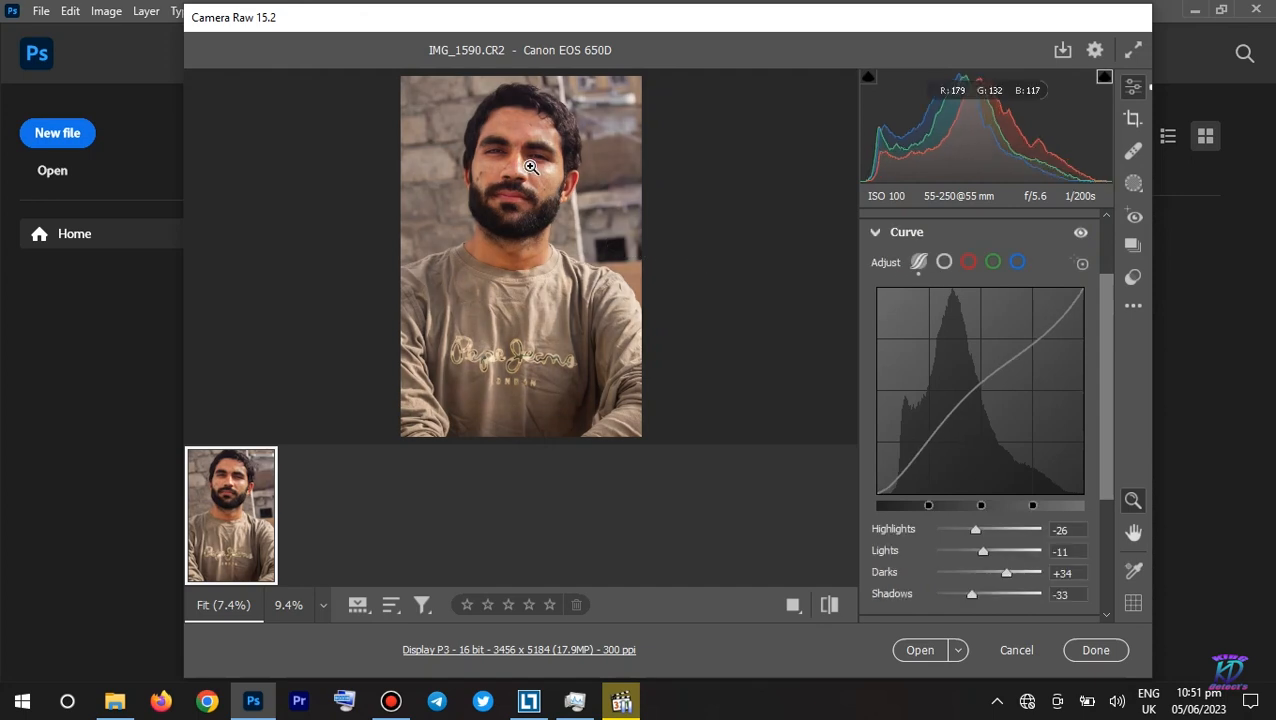
{"action": "left_click_drag", "start_coordinate": [543, 166], "coordinate": [638, 190]}
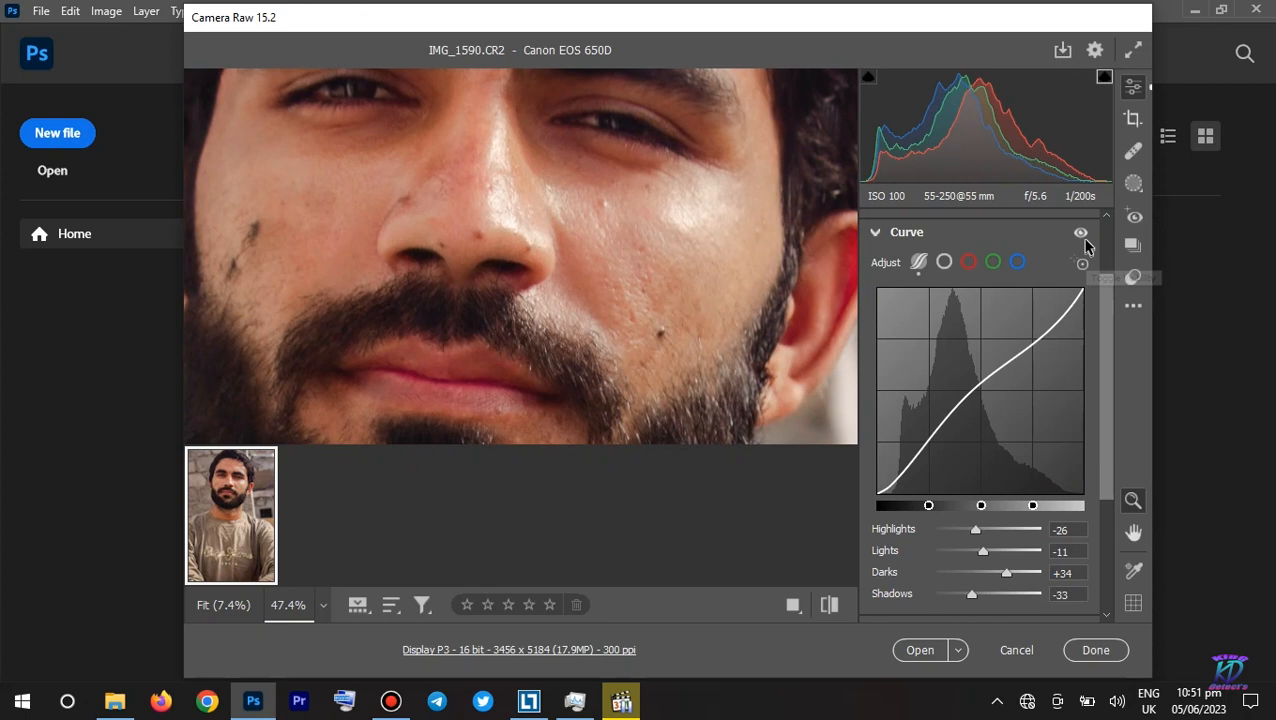
{"action": "left_click", "coordinate": [1081, 234]}
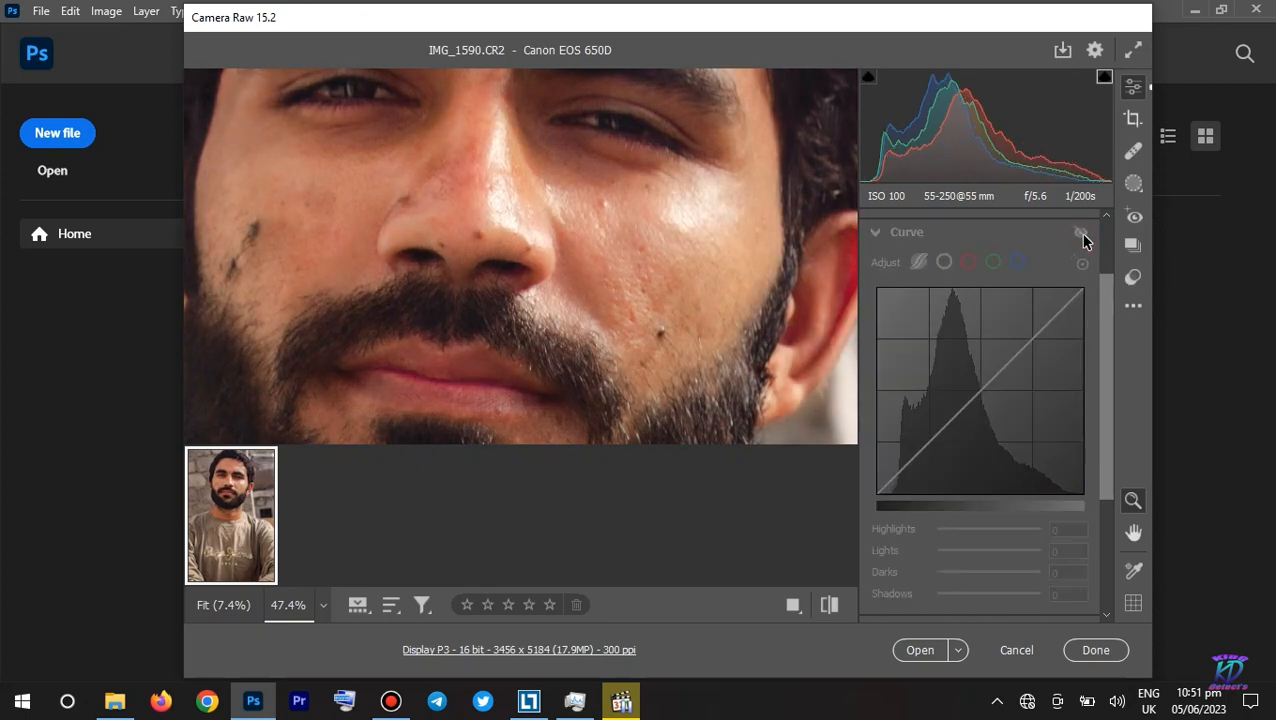
{"action": "left_click", "coordinate": [1081, 234]}
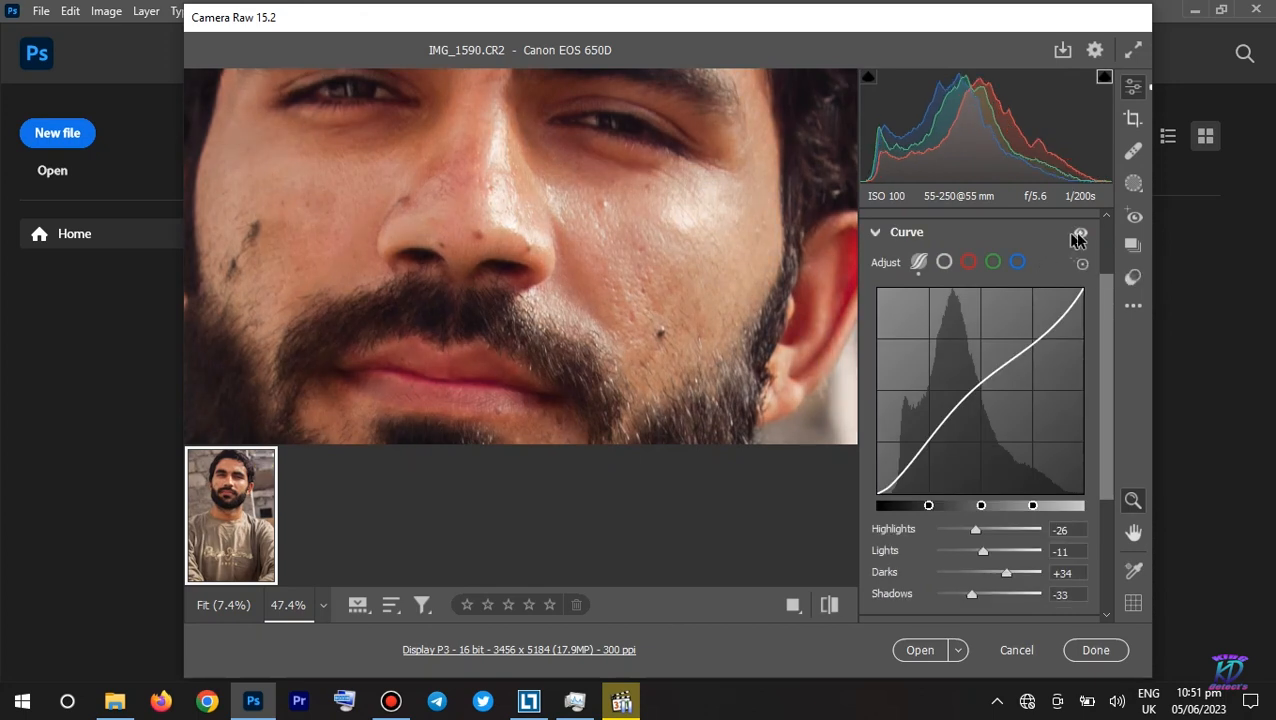
{"action": "left_click", "coordinate": [876, 240]}
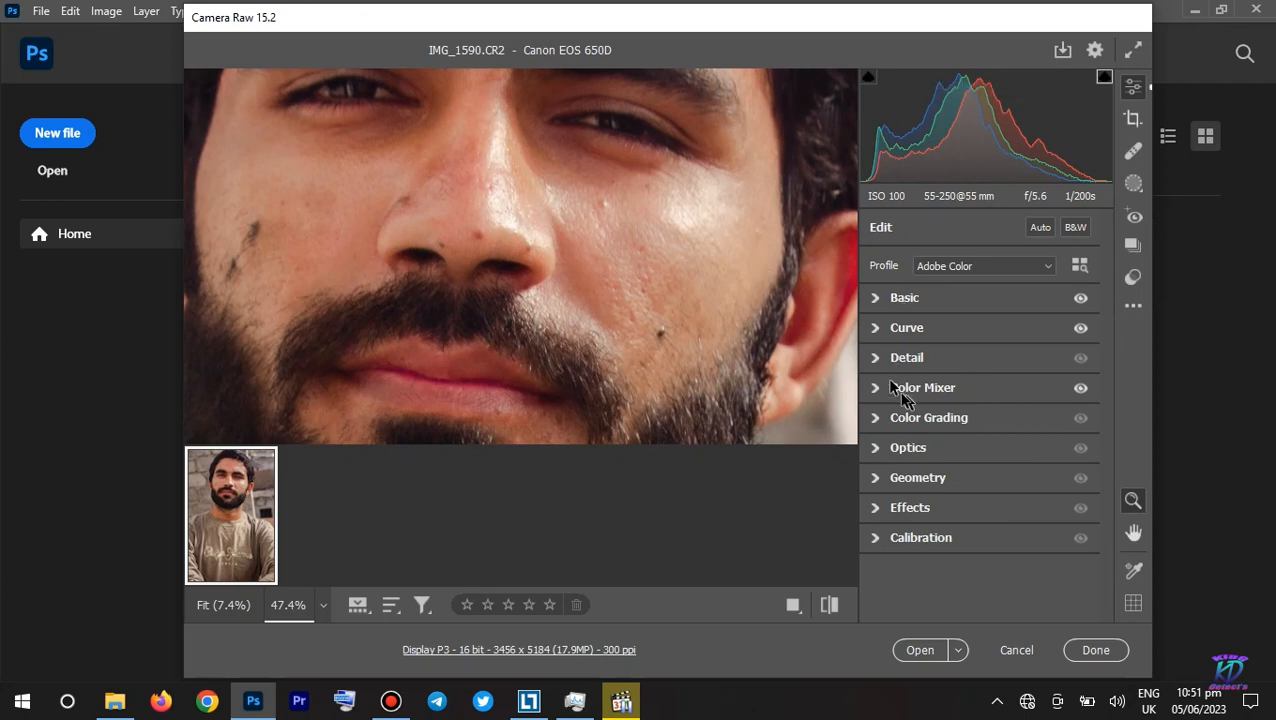
Sharpen the photo in the Detail settings with Sharpen 71, Radius 1.9, Detail 41 and Masking 29
{"action": "left_click", "coordinate": [876, 300]}
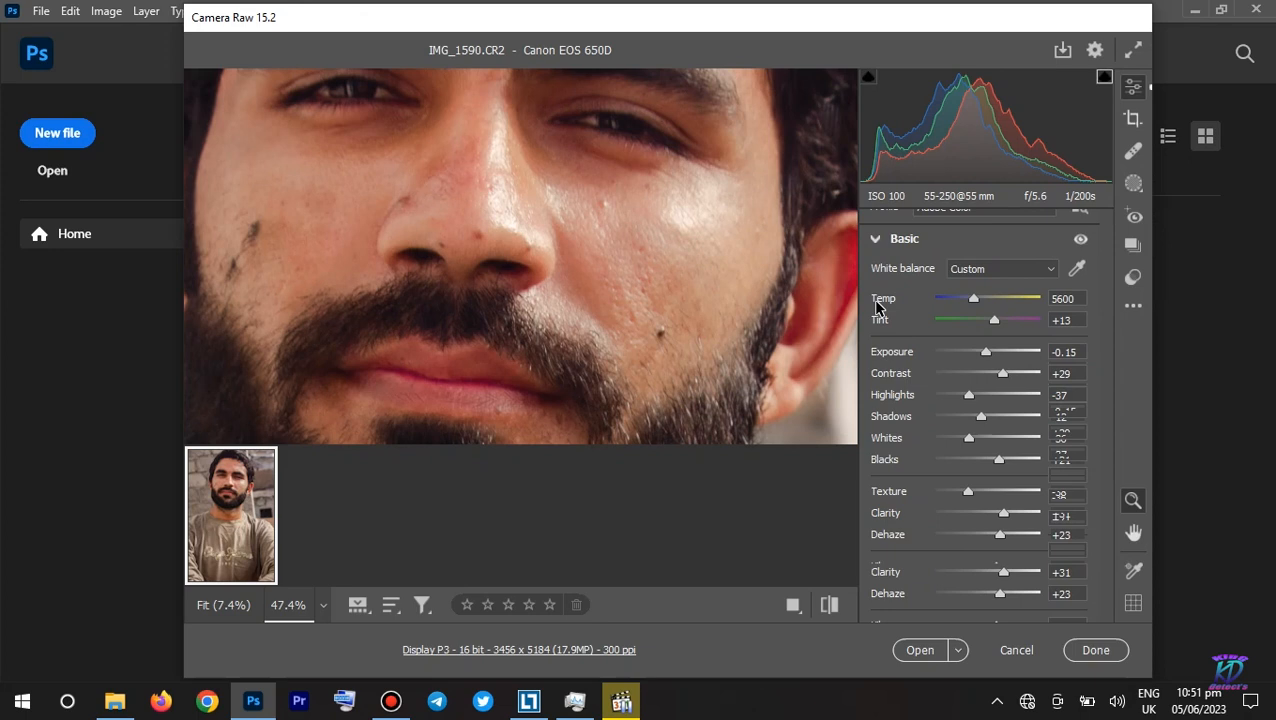
{"action": "left_click", "coordinate": [876, 240]}
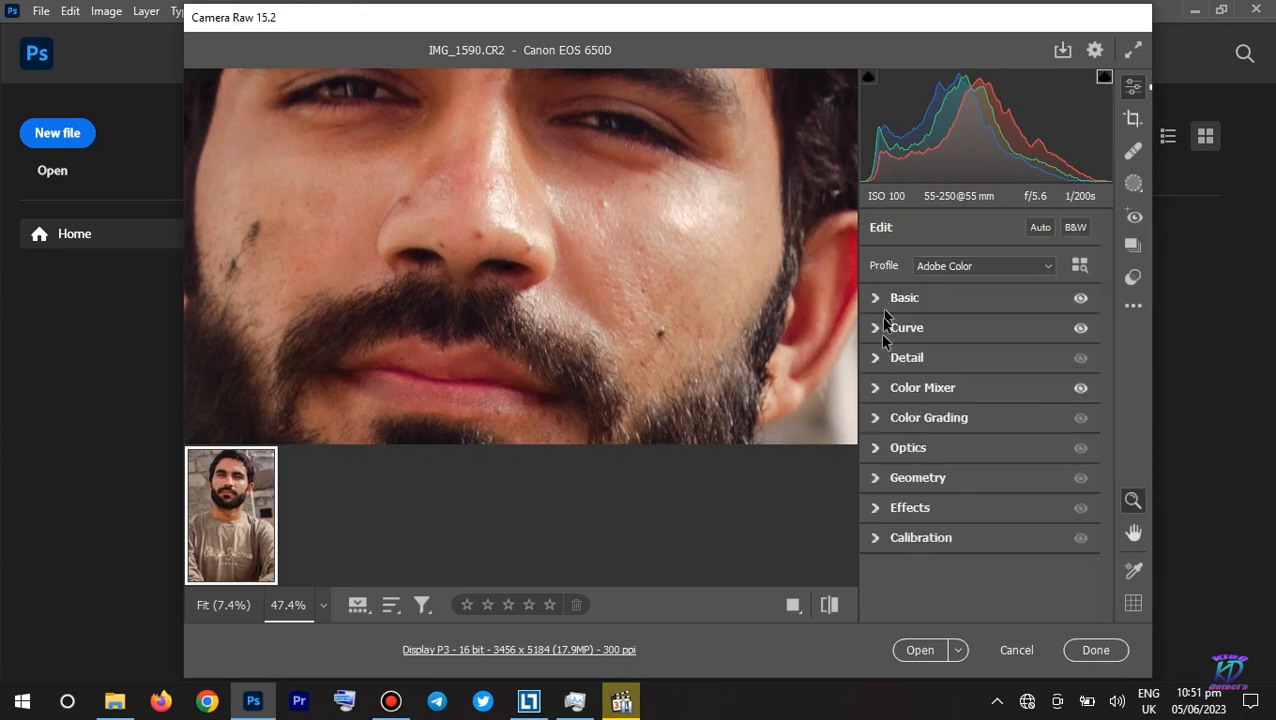
{"action": "left_click", "coordinate": [1000, 357]}
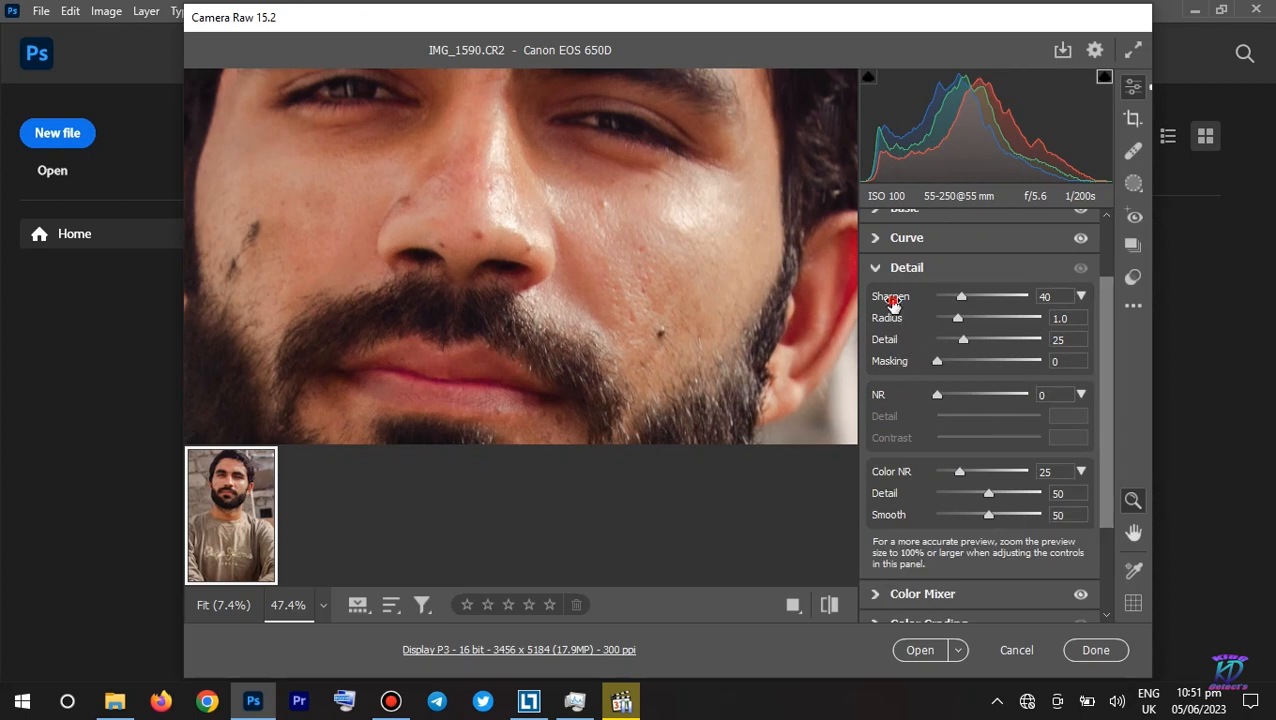
{"action": "left_click_drag", "start_coordinate": [893, 301], "coordinate": [921, 321]}
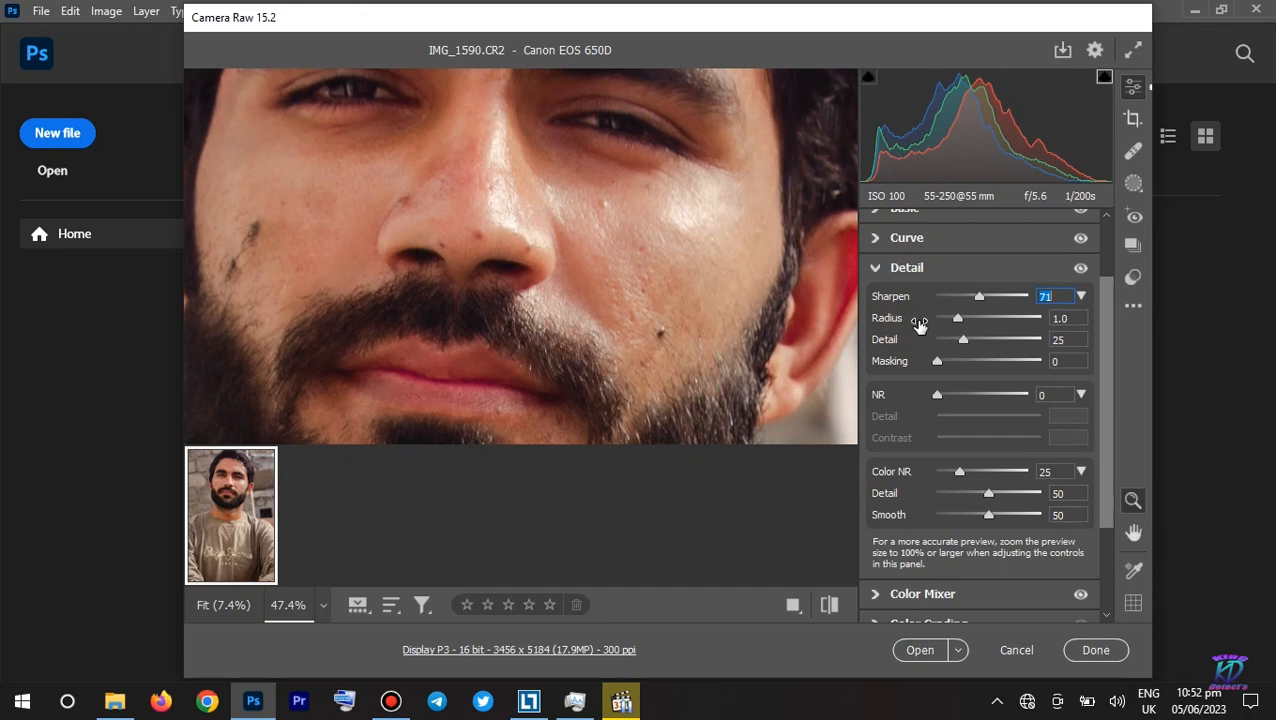
{"action": "left_click", "coordinate": [900, 322]}
{"action": "left_click_drag", "start_coordinate": [903, 325], "coordinate": [909, 325]}
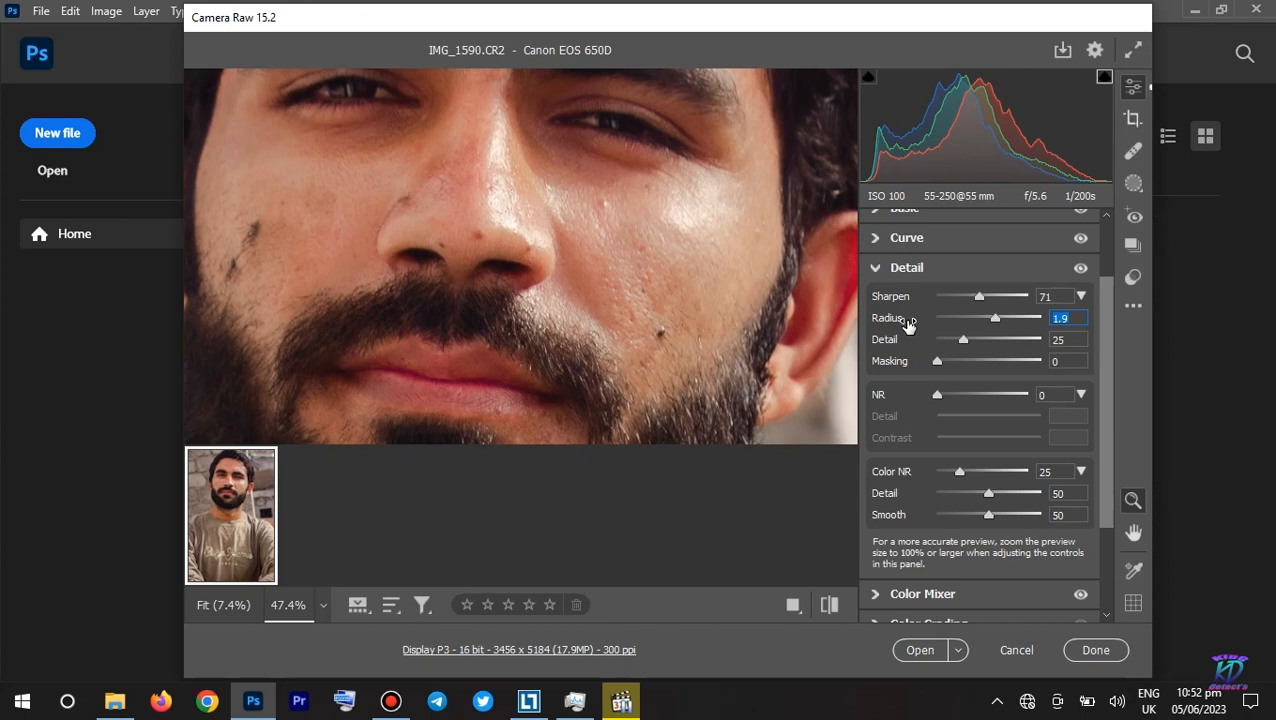
{"action": "left_click", "coordinate": [884, 342]}
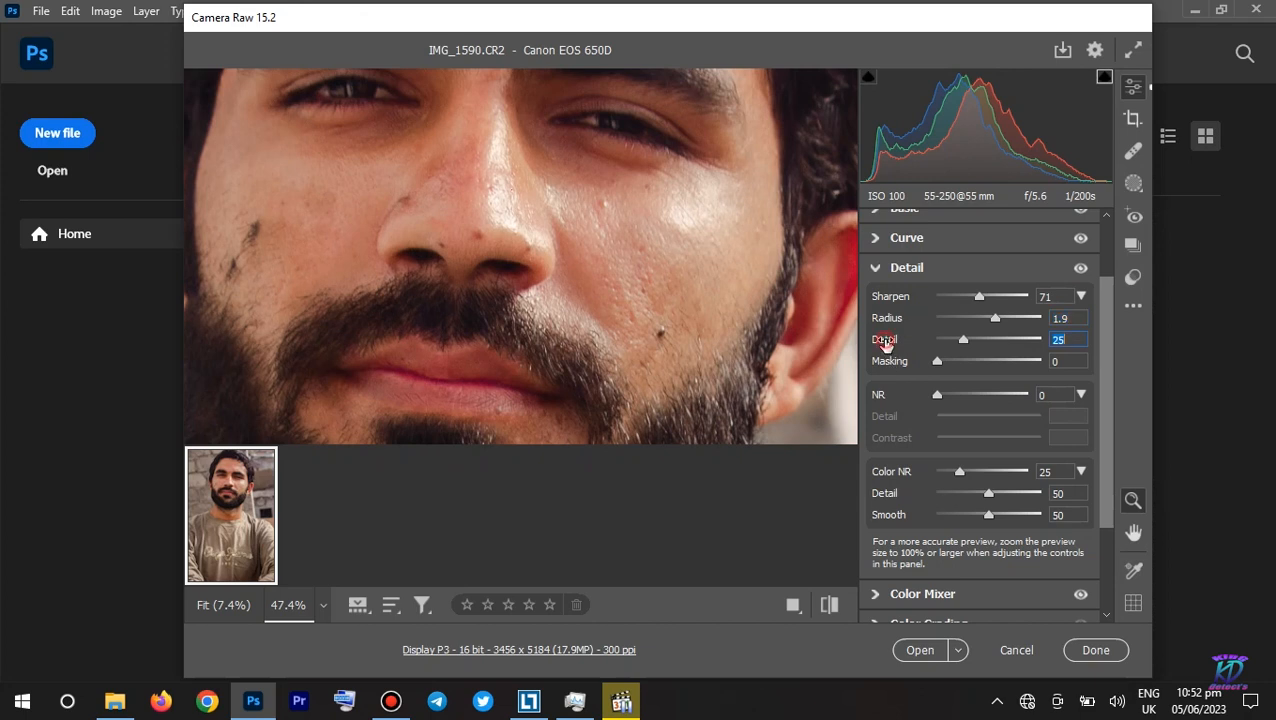
{"action": "left_click_drag", "start_coordinate": [895, 344], "coordinate": [902, 342]}
{"action": "left_click", "coordinate": [892, 366]}
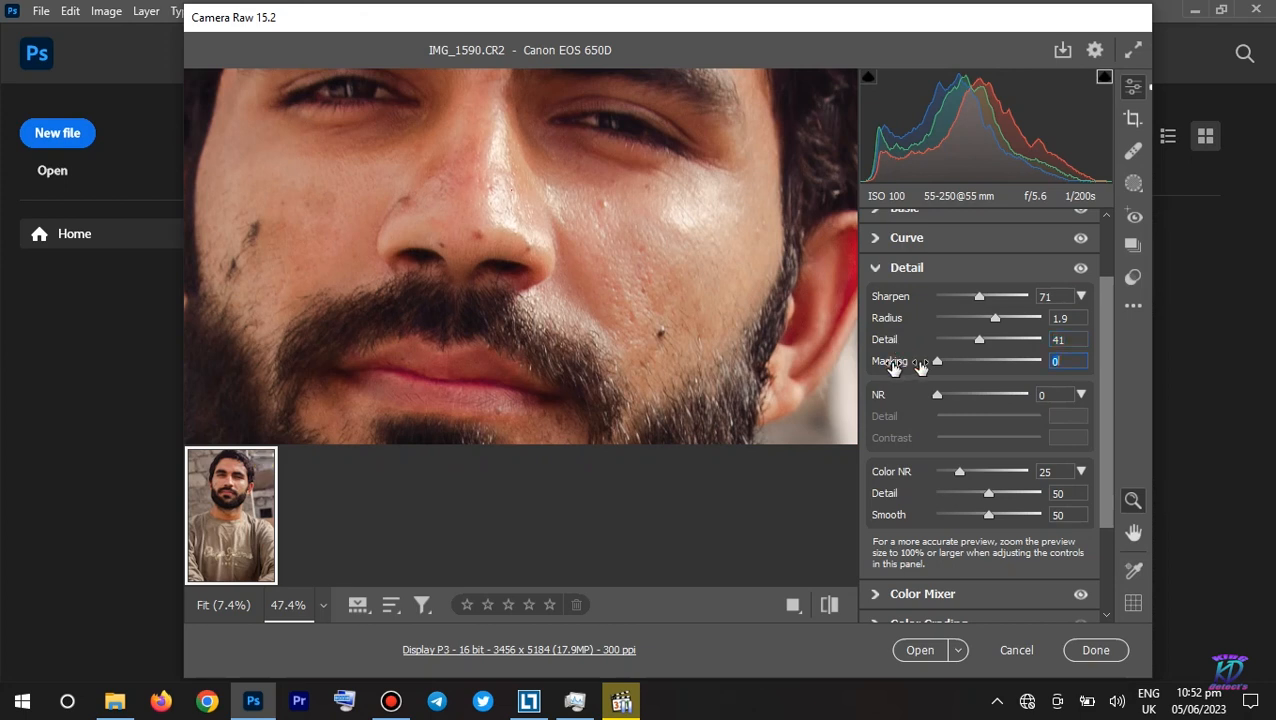
{"action": "left_click_drag", "start_coordinate": [893, 366], "coordinate": [920, 365]}
Set noise reduction to 15 with Detail 28 and Contrast 22, and colour noise reduction to 61
{"action": "left_click_drag", "start_coordinate": [879, 398], "coordinate": [911, 514]}
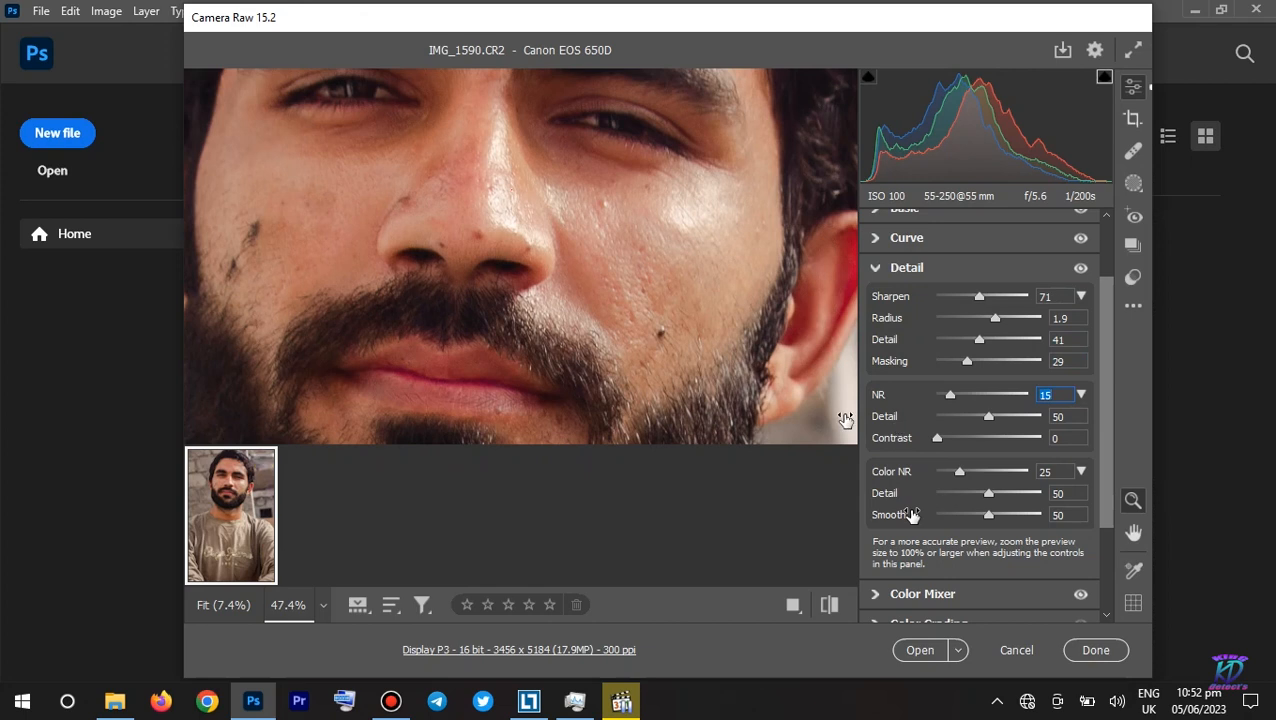
{"action": "left_click_drag", "start_coordinate": [884, 416], "coordinate": [886, 441]}
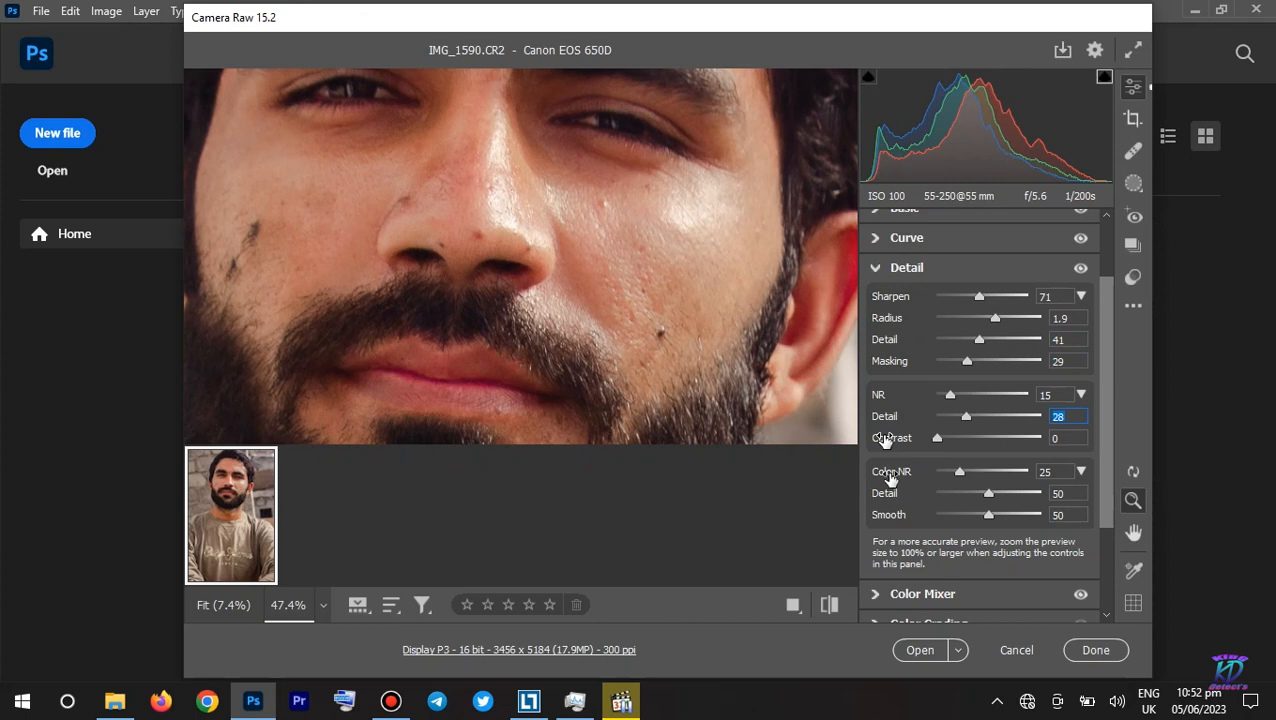
{"action": "left_click_drag", "start_coordinate": [885, 441], "coordinate": [902, 442]}
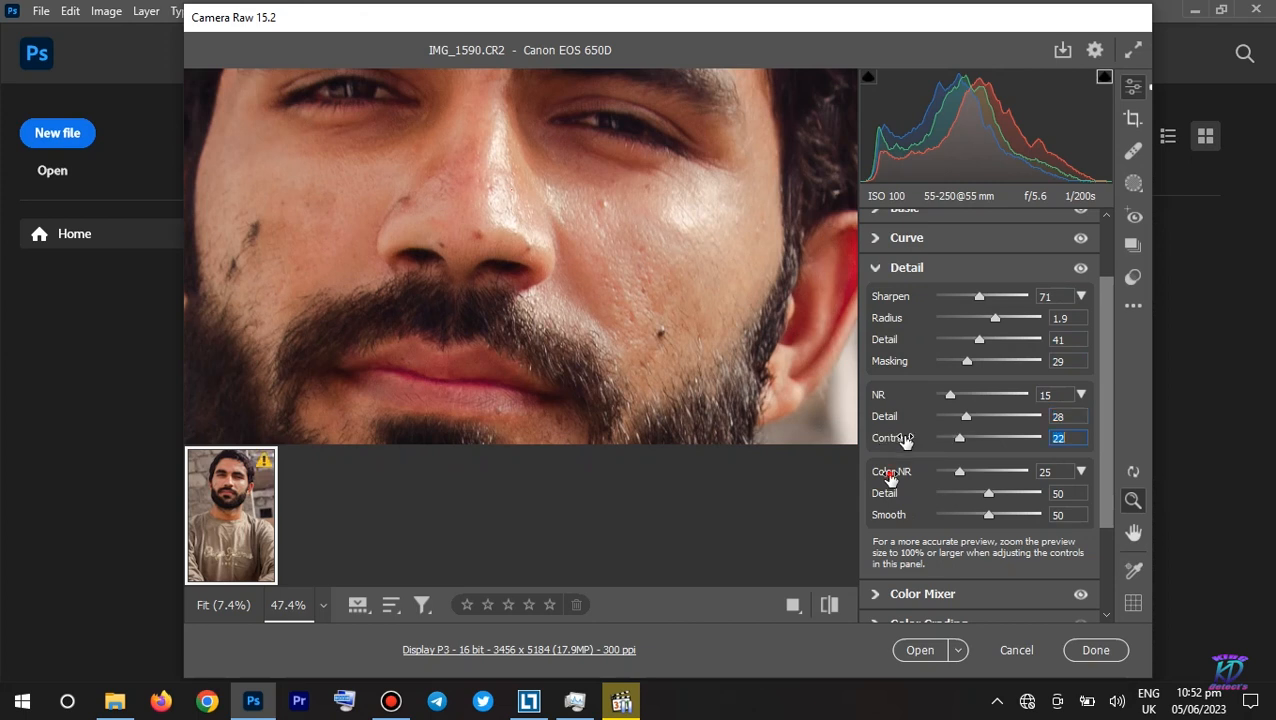
{"action": "left_click_drag", "start_coordinate": [890, 478], "coordinate": [928, 478]}
{"action": "left_click", "coordinate": [556, 256]}
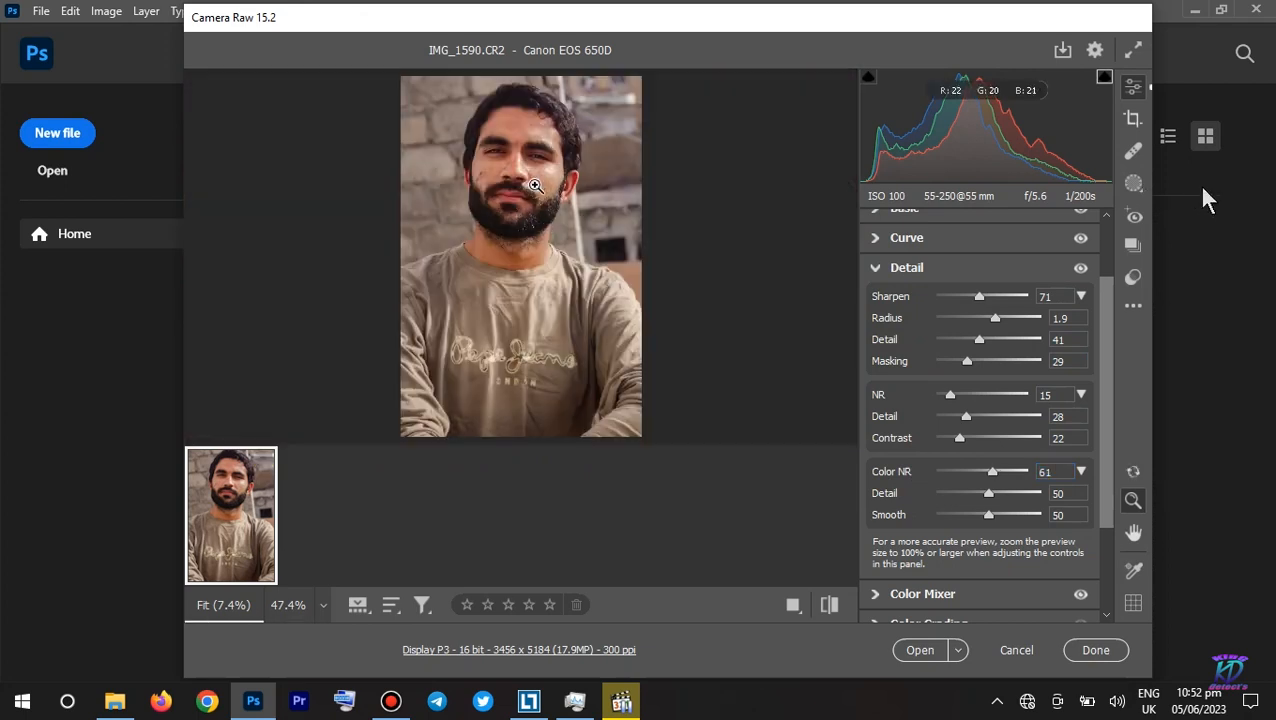
Compare the portrait with the Detail adjustments off and on, in the whole image and close up on the face
{"action": "left_click", "coordinate": [1081, 269]}
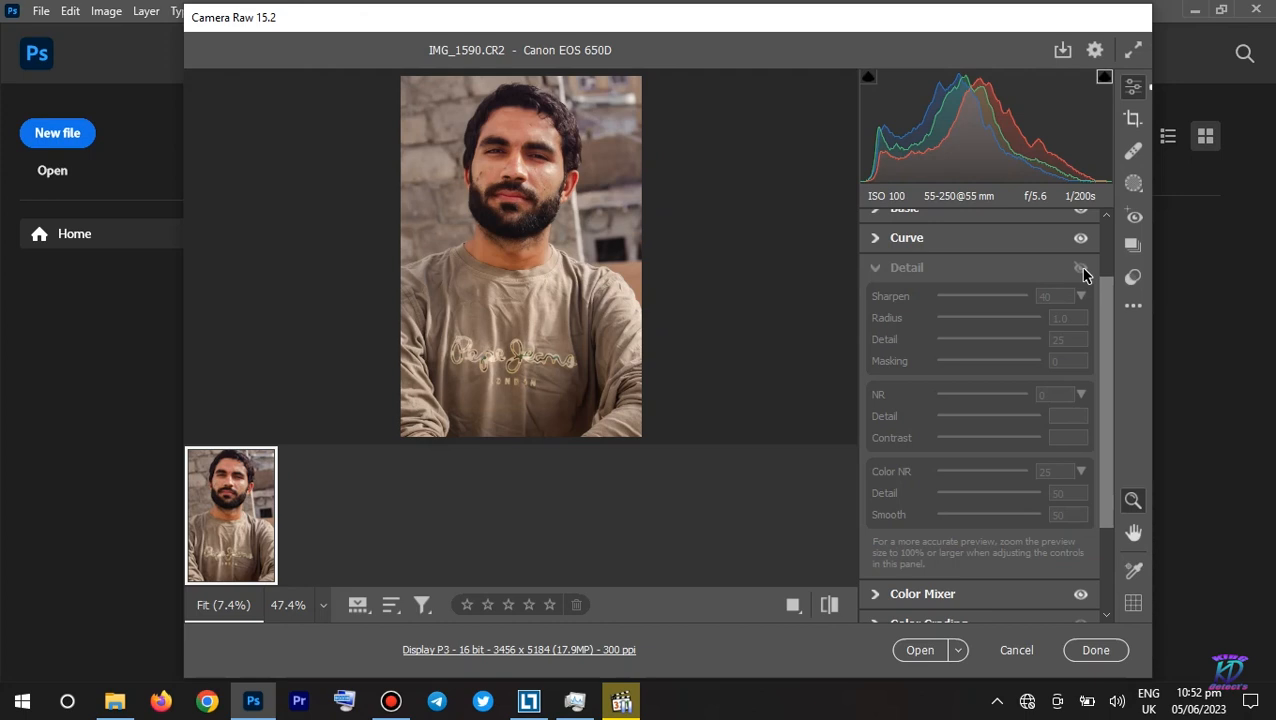
{"action": "left_click", "coordinate": [1082, 270]}
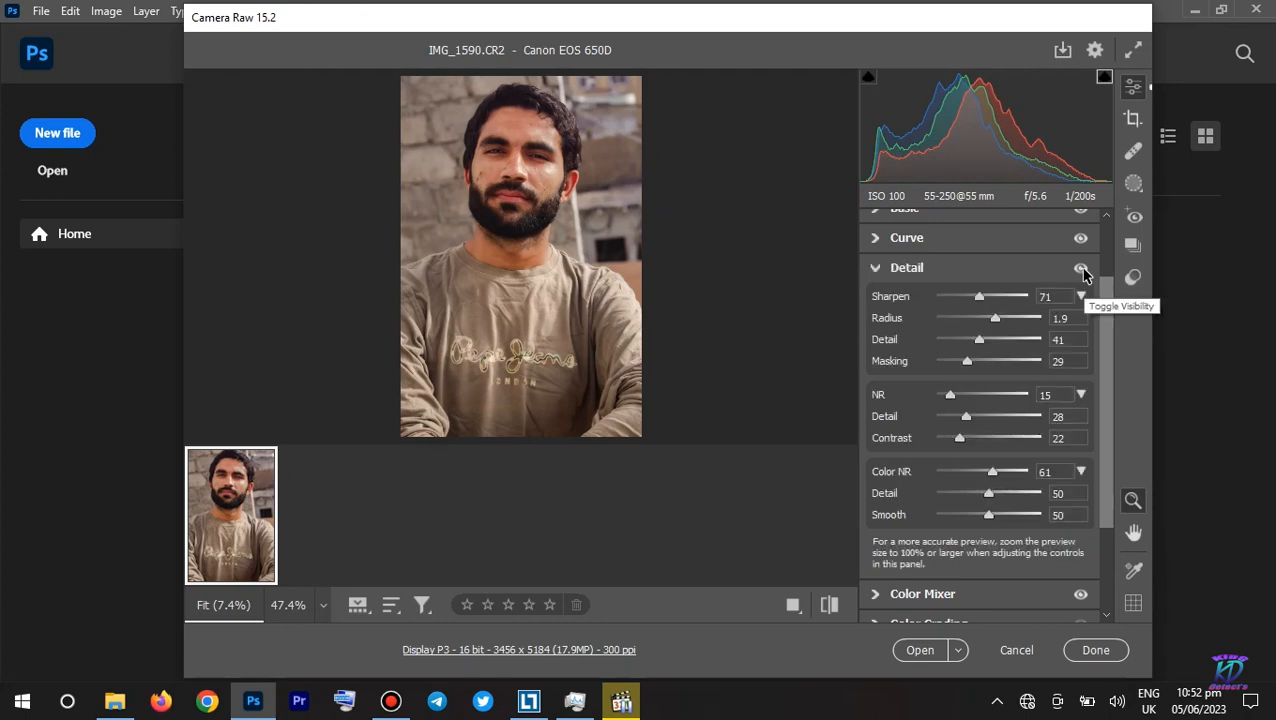
{"action": "left_click", "coordinate": [525, 170]}
{"action": "left_click_drag", "start_coordinate": [590, 214], "coordinate": [614, 238]}
{"action": "mouse_move", "coordinate": [505, 229]}
{"action": "left_mouse_down"}
{"action": "mouse_move", "coordinate": [484, 216]}
{"action": "mouse_move", "coordinate": [507, 222]}
{"action": "left_mouse_up"}
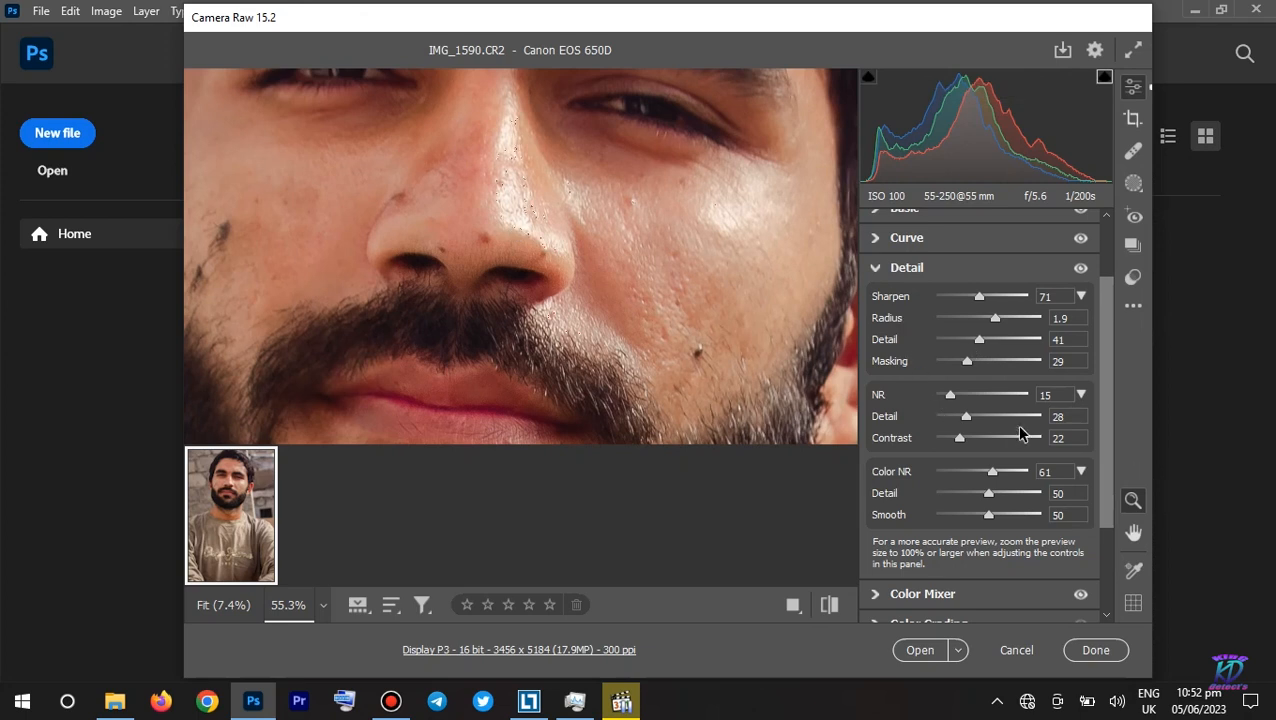
{"action": "left_click", "coordinate": [1080, 270]}
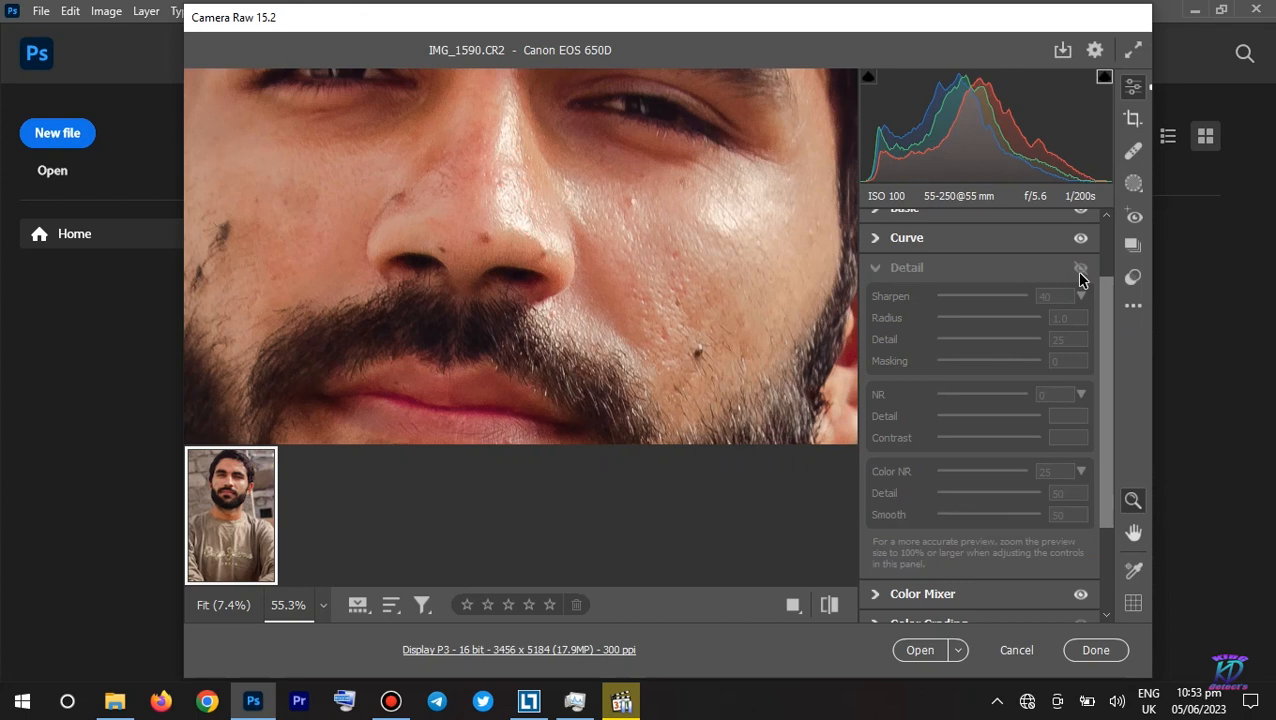
{"action": "left_click", "coordinate": [1080, 270]}
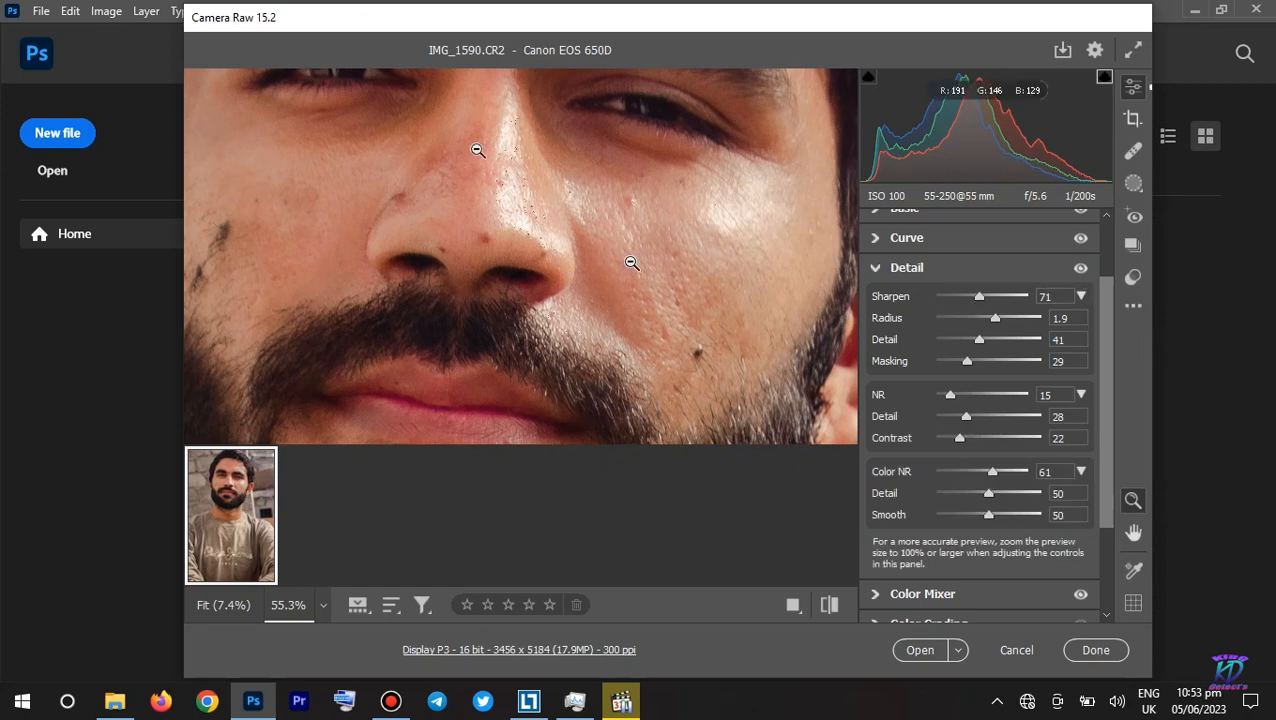
{"action": "left_click", "coordinate": [1080, 268]}
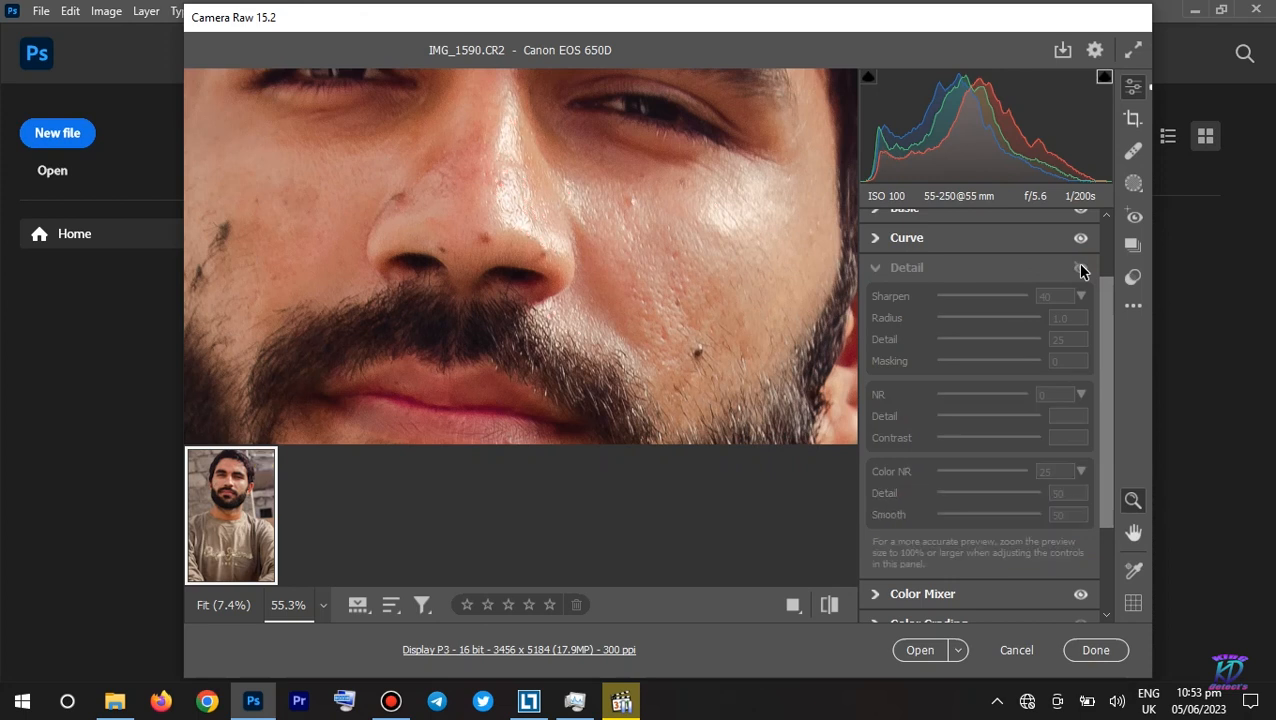
{"action": "left_click", "coordinate": [1080, 268]}
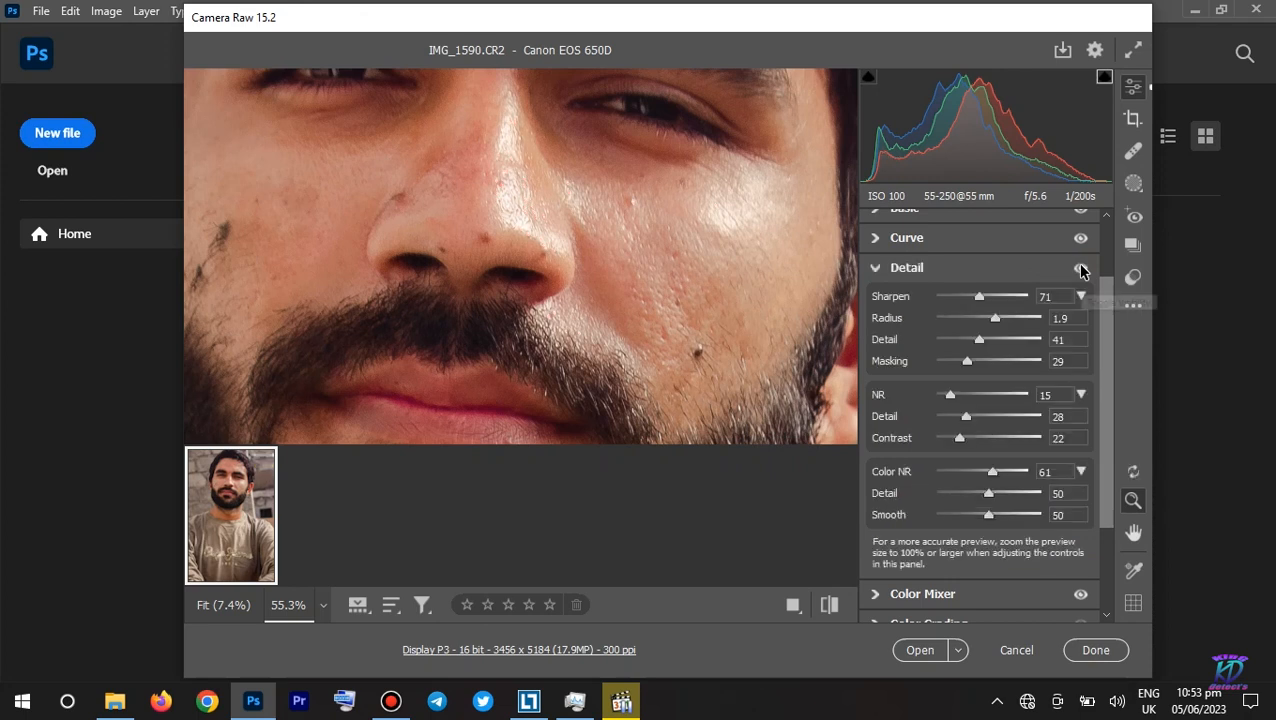
Set the noise reduction Contrast to 0, and the colour noise reduction Smooth to 83 and Detail to 30
{"action": "left_click", "coordinate": [904, 440]}
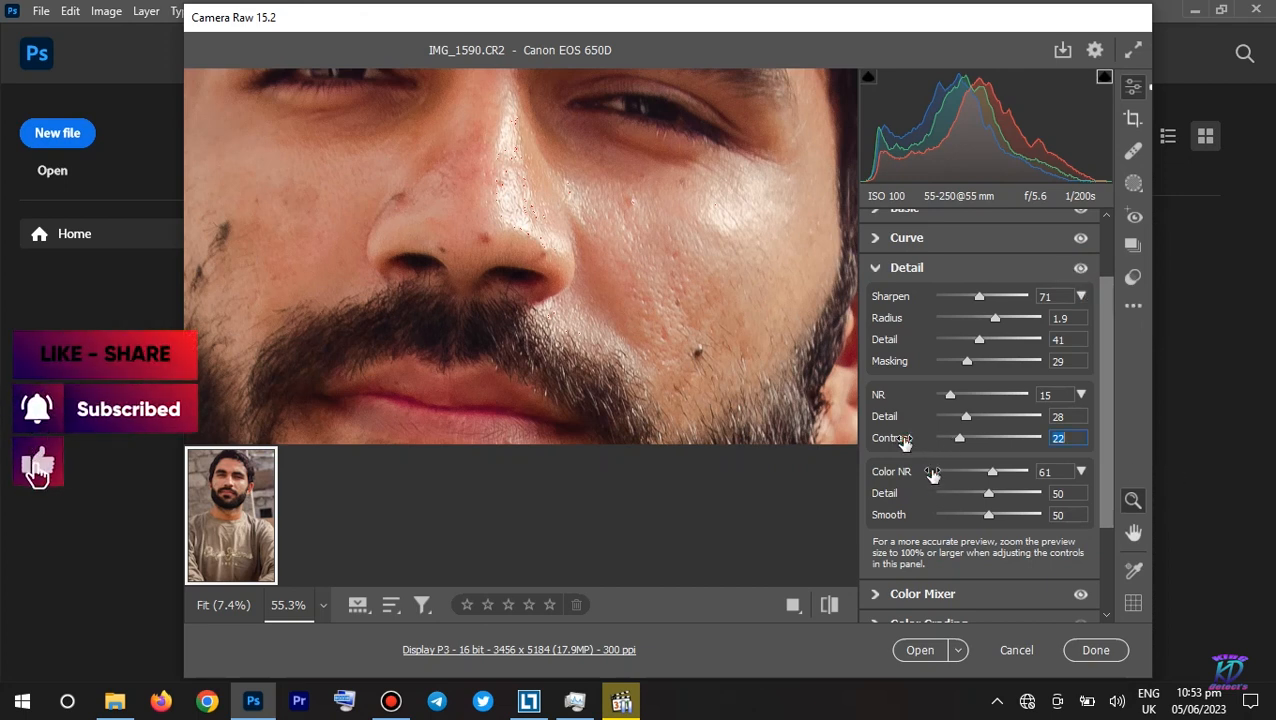
{"action": "type", "text": "0"}
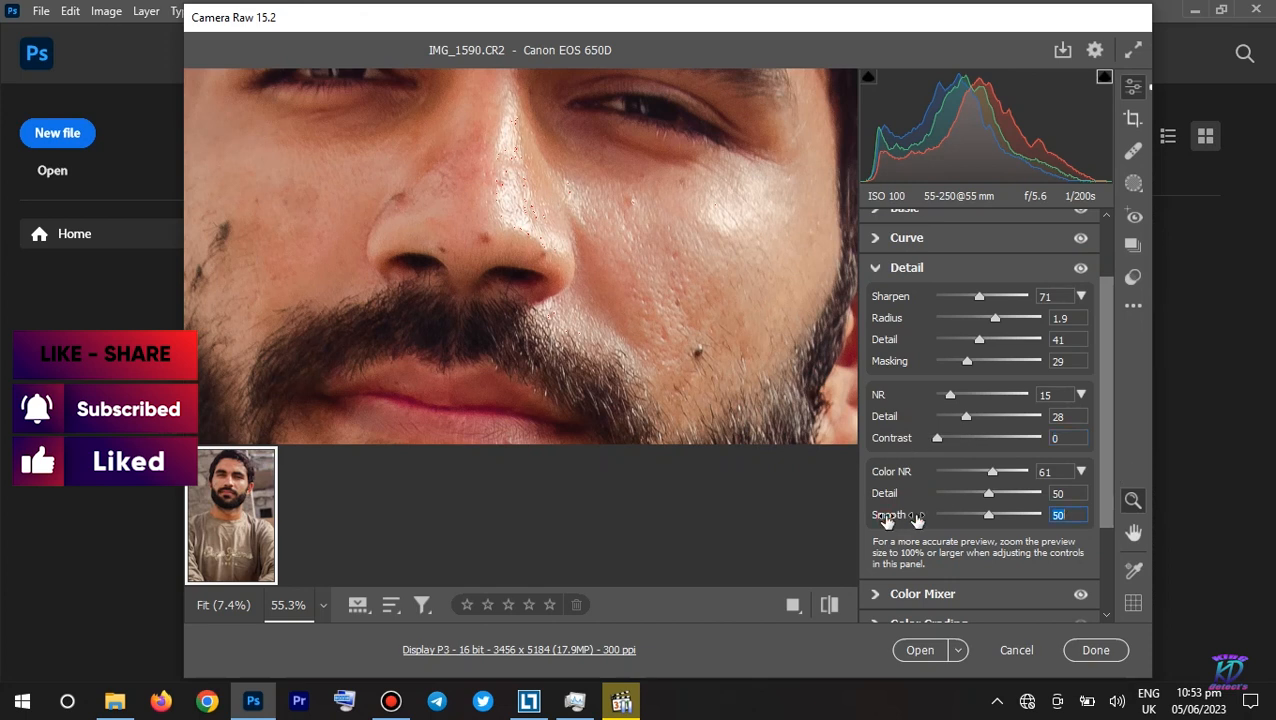
{"action": "type", "text": "83"}
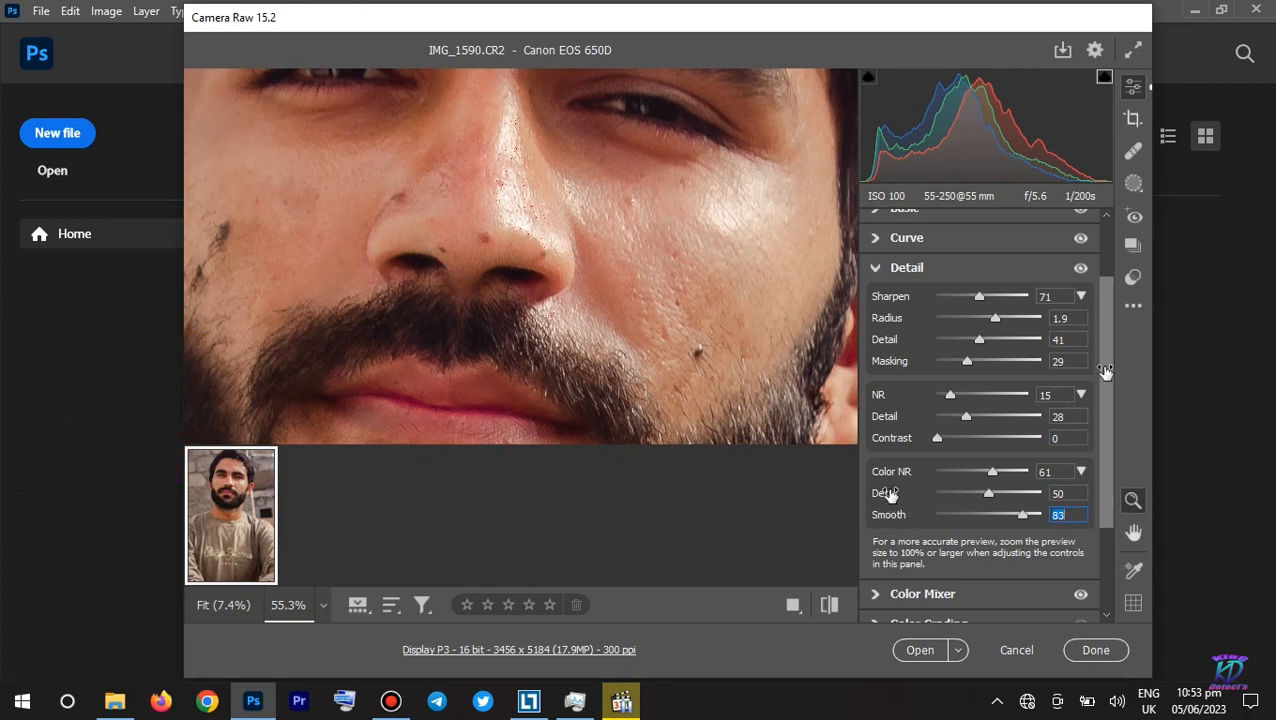
{"action": "left_click_drag", "start_coordinate": [891, 494], "coordinate": [871, 494]}
Return to the Basic adjustments and lower Dehaze to +16
{"action": "scroll", "coordinate": [1107, 361], "scroll_direction": "down", "scroll_amount": 3}
{"action": "scroll", "coordinate": [1107, 361], "scroll_direction": "up", "scroll_amount": 5}
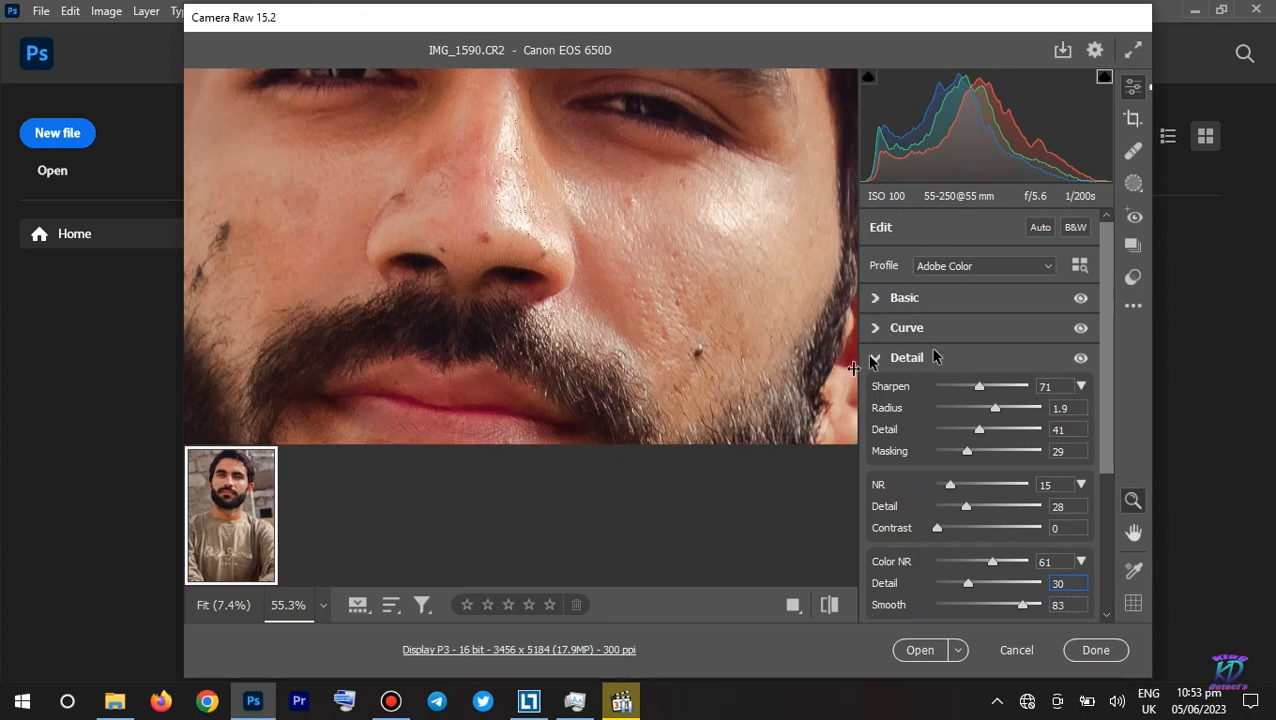
{"action": "left_click", "coordinate": [877, 298]}
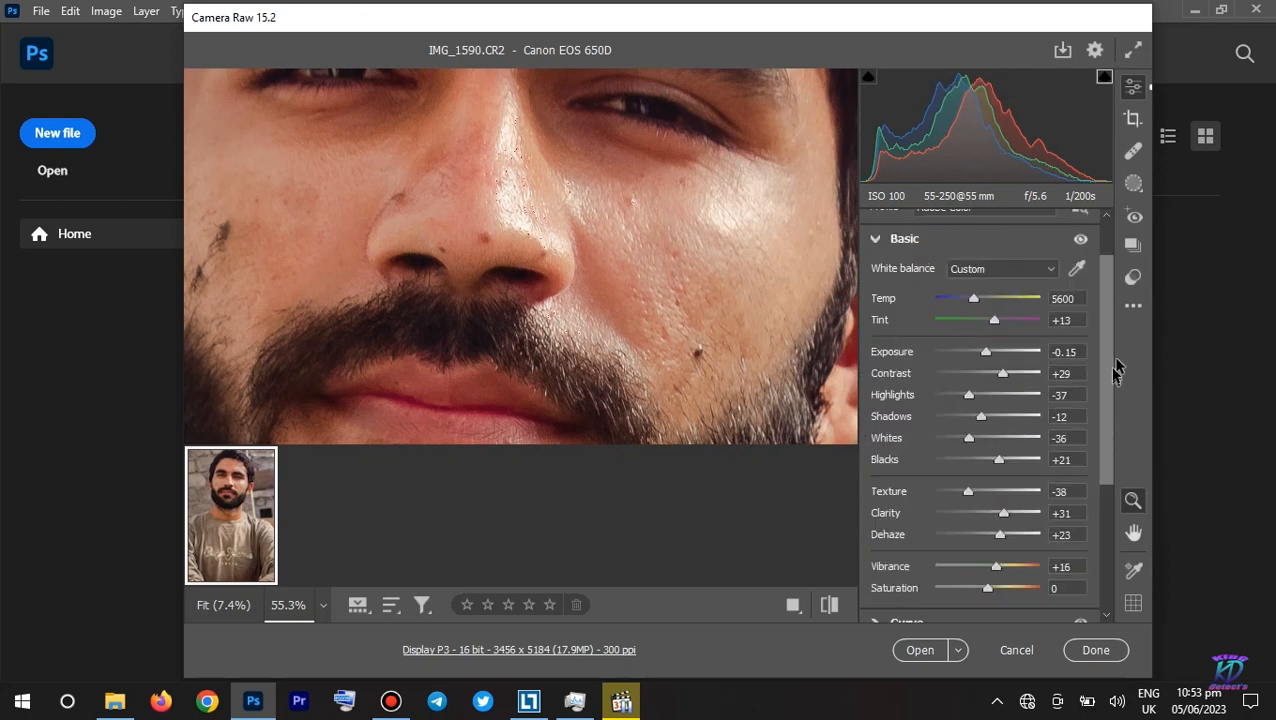
{"action": "scroll", "coordinate": [1106, 365], "scroll_direction": "down", "scroll_amount": 1}
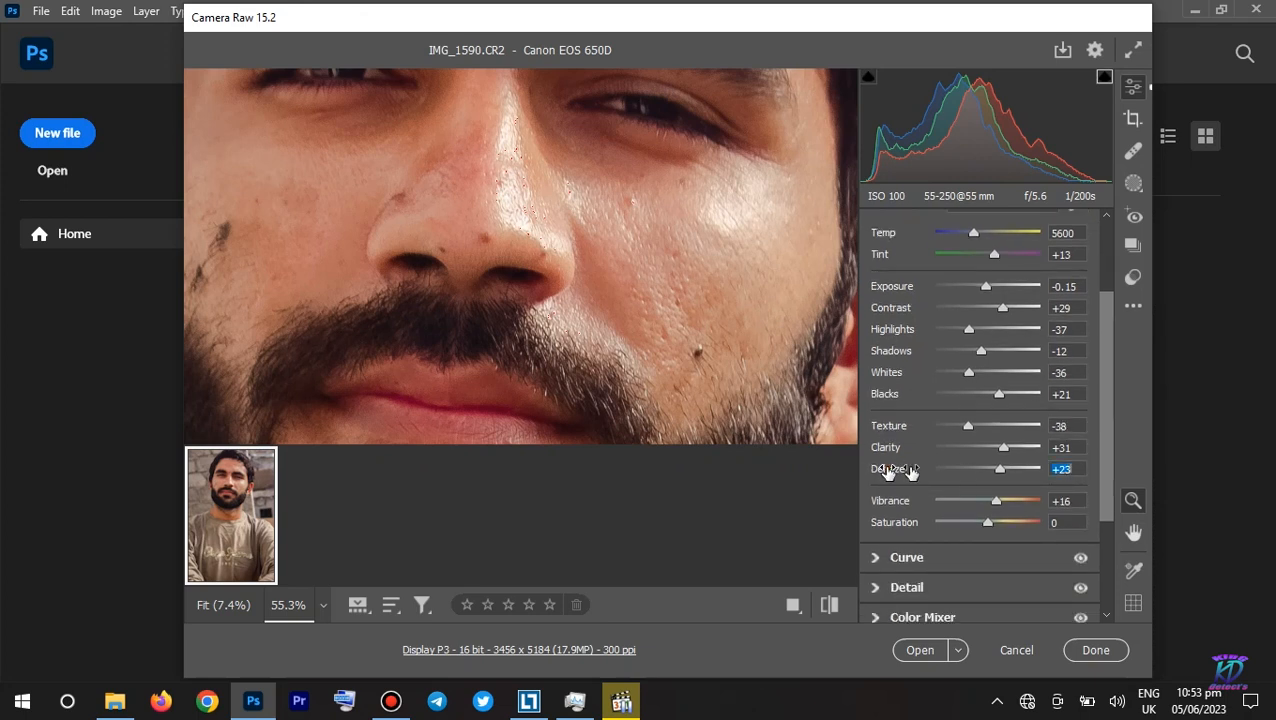
{"action": "left_click_drag", "start_coordinate": [909, 473], "coordinate": [911, 471]}
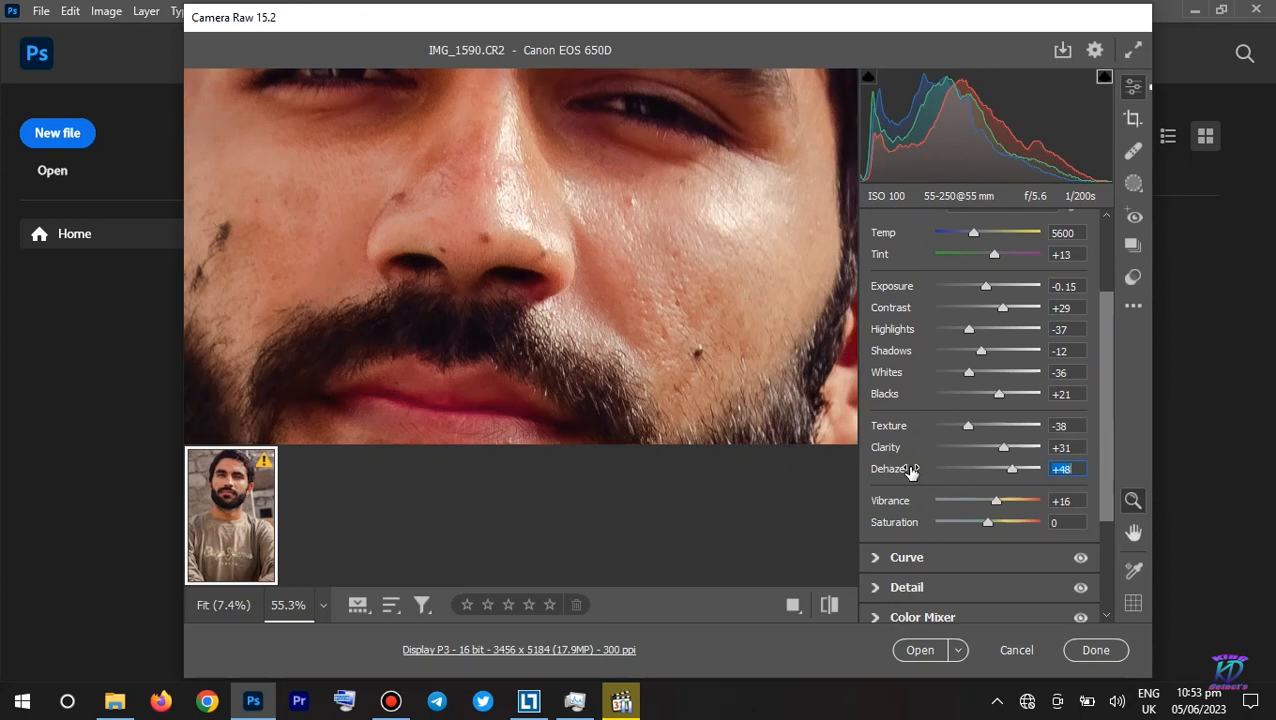
{"action": "left_click_drag", "start_coordinate": [905, 473], "coordinate": [880, 468]}
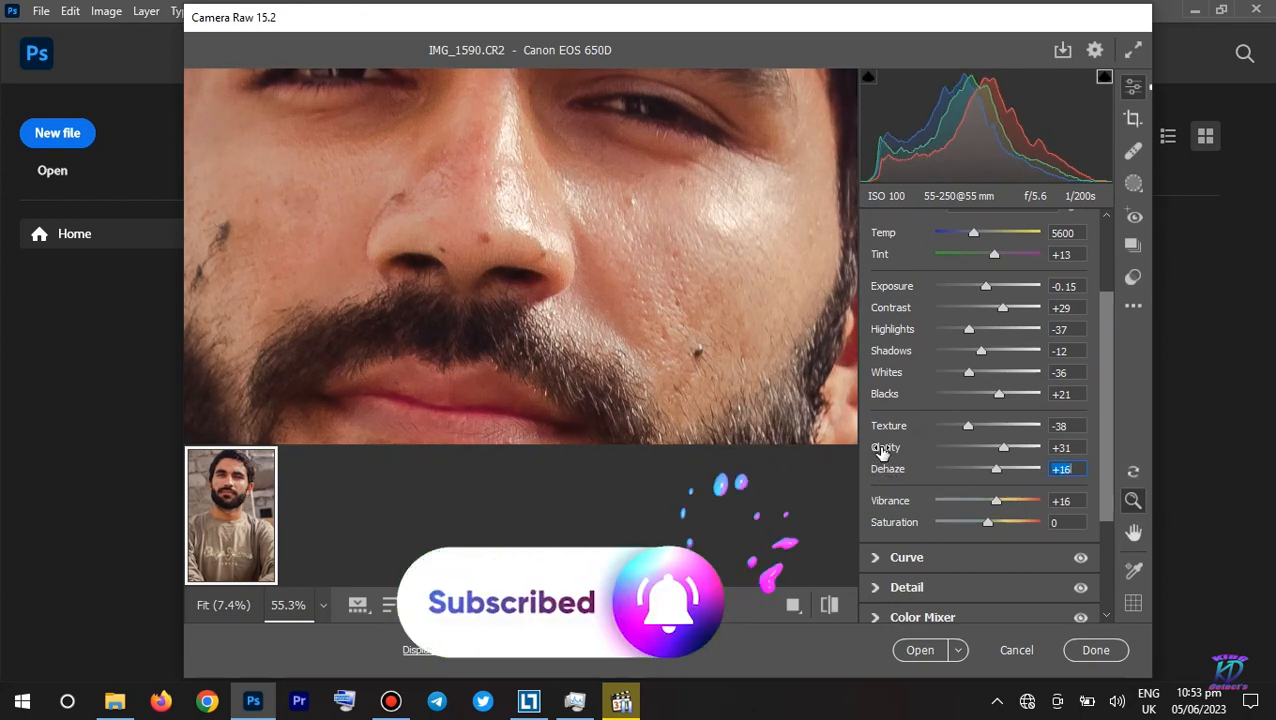
Soften the skin in the Basic adjustments with Texture -30 and Clarity -57
{"action": "left_click", "coordinate": [883, 450]}
{"action": "left_click_drag", "start_coordinate": [883, 451], "coordinate": [811, 466]}
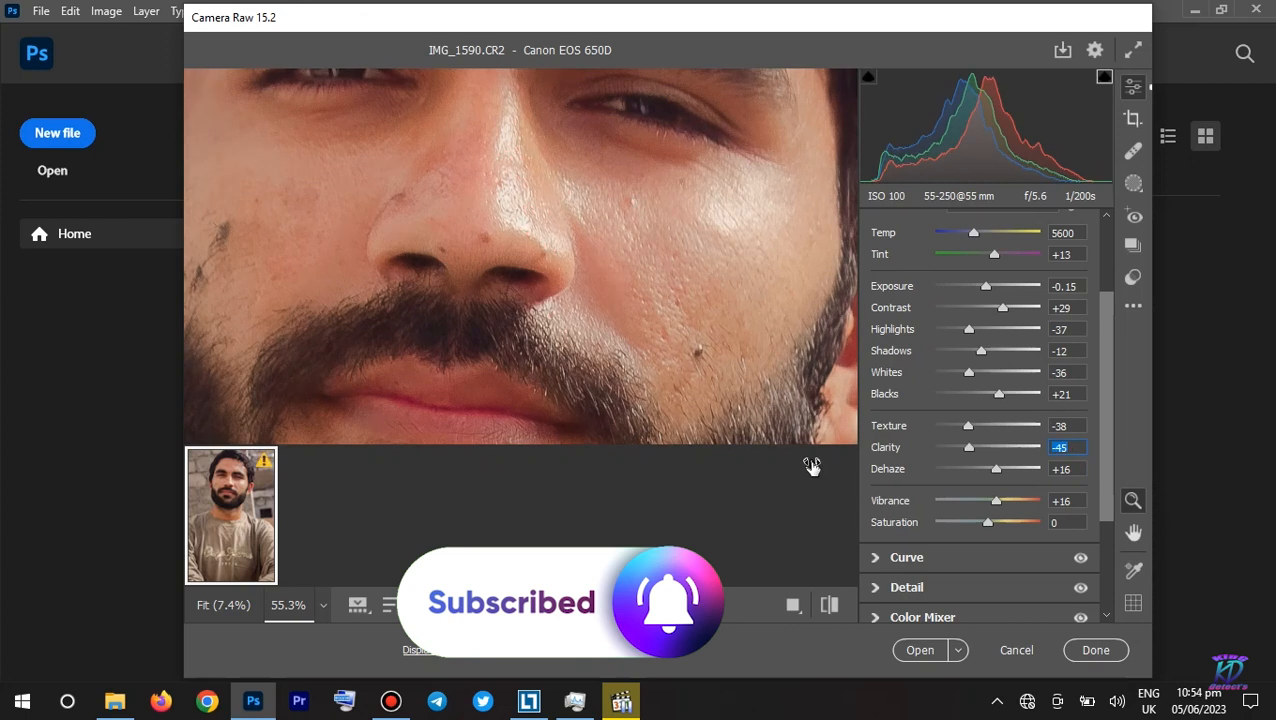
{"action": "left_click_drag", "start_coordinate": [811, 466], "coordinate": [812, 467]}
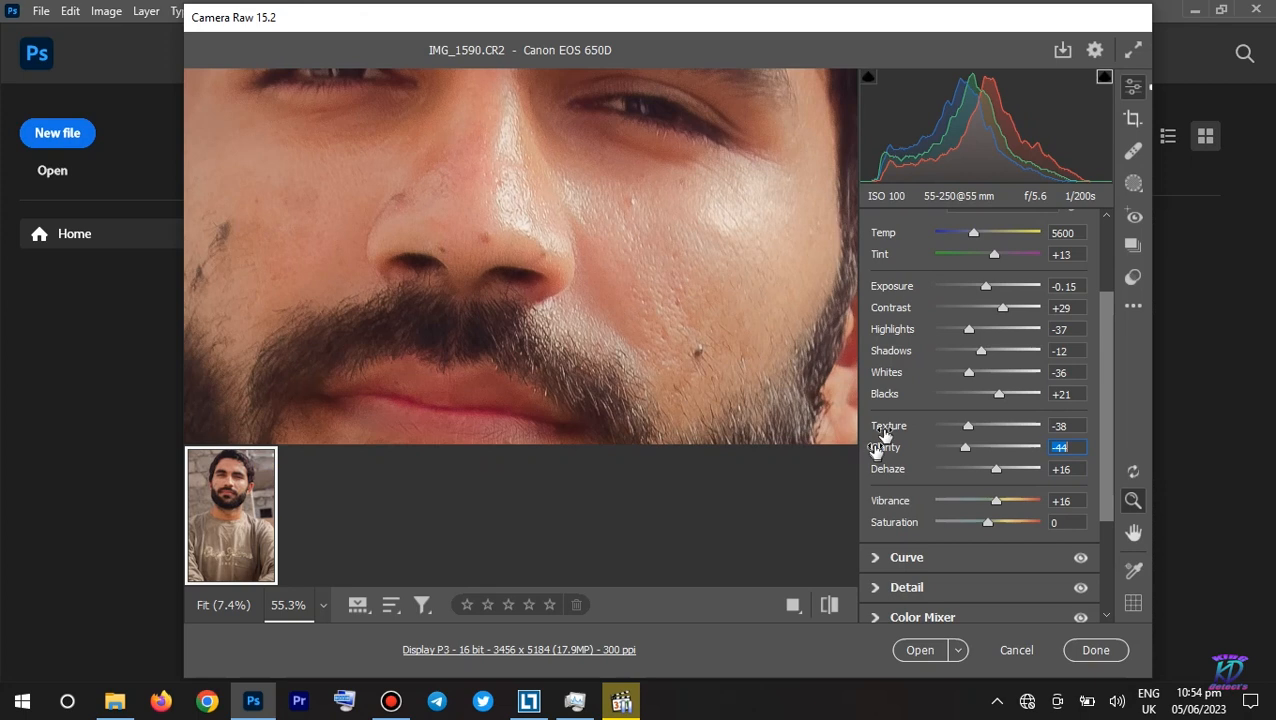
{"action": "left_click", "coordinate": [888, 429]}
{"action": "left_click_drag", "start_coordinate": [887, 430], "coordinate": [874, 453]}
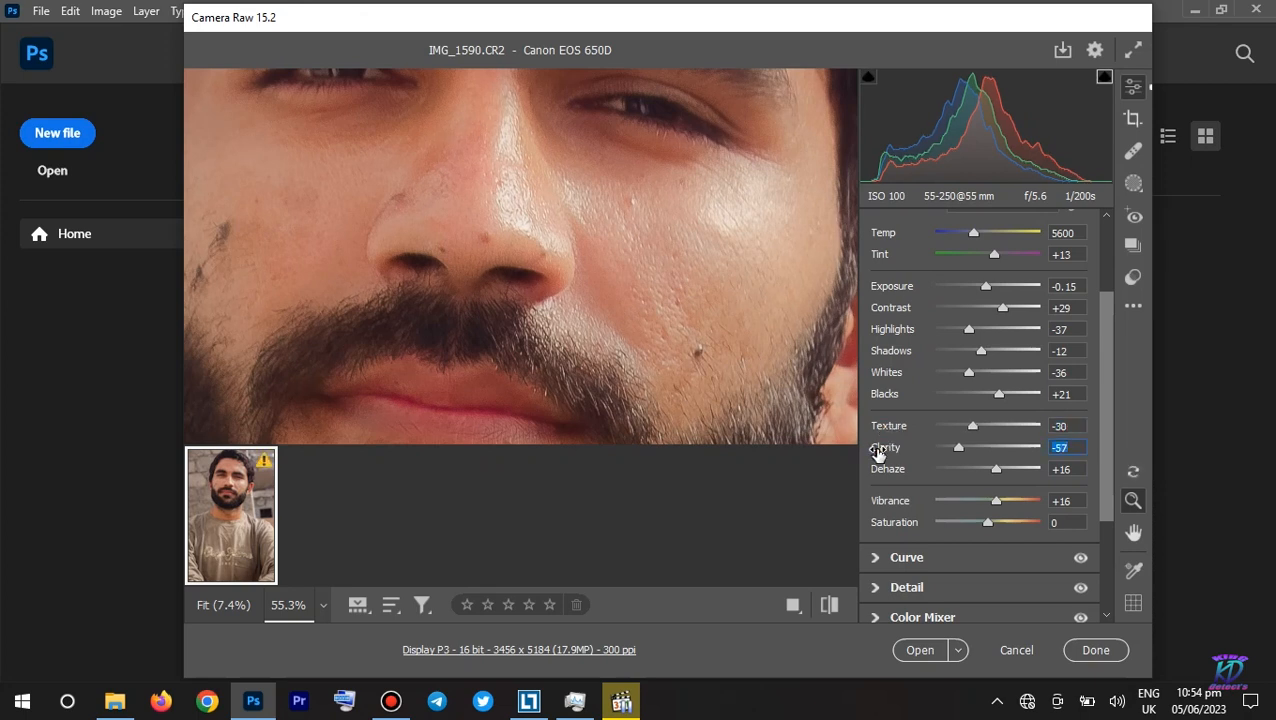
Compare the edited portrait with its original settings, first on the upper body and again close up on the face
{"action": "left_click_drag", "start_coordinate": [497, 234], "coordinate": [461, 226]}
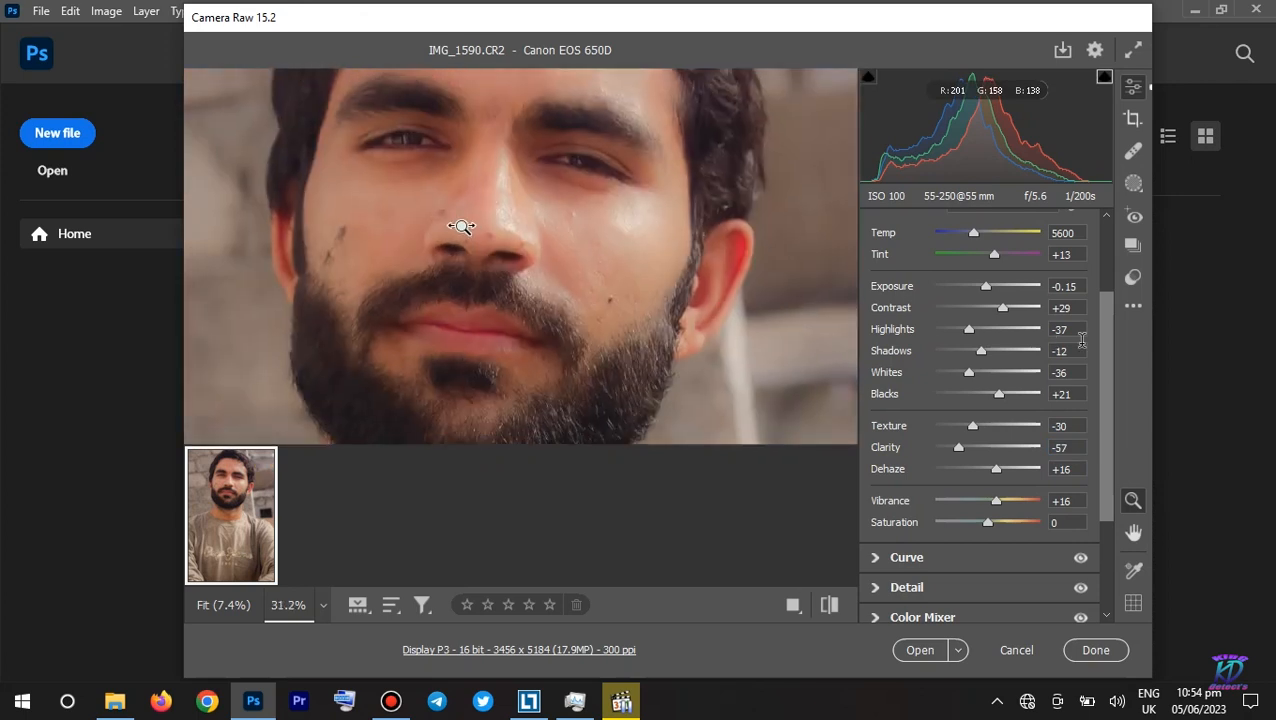
{"action": "left_click_drag", "start_coordinate": [1110, 358], "coordinate": [1100, 345]}
{"action": "scroll", "coordinate": [1099, 344], "scroll_direction": "up", "scroll_amount": 1}
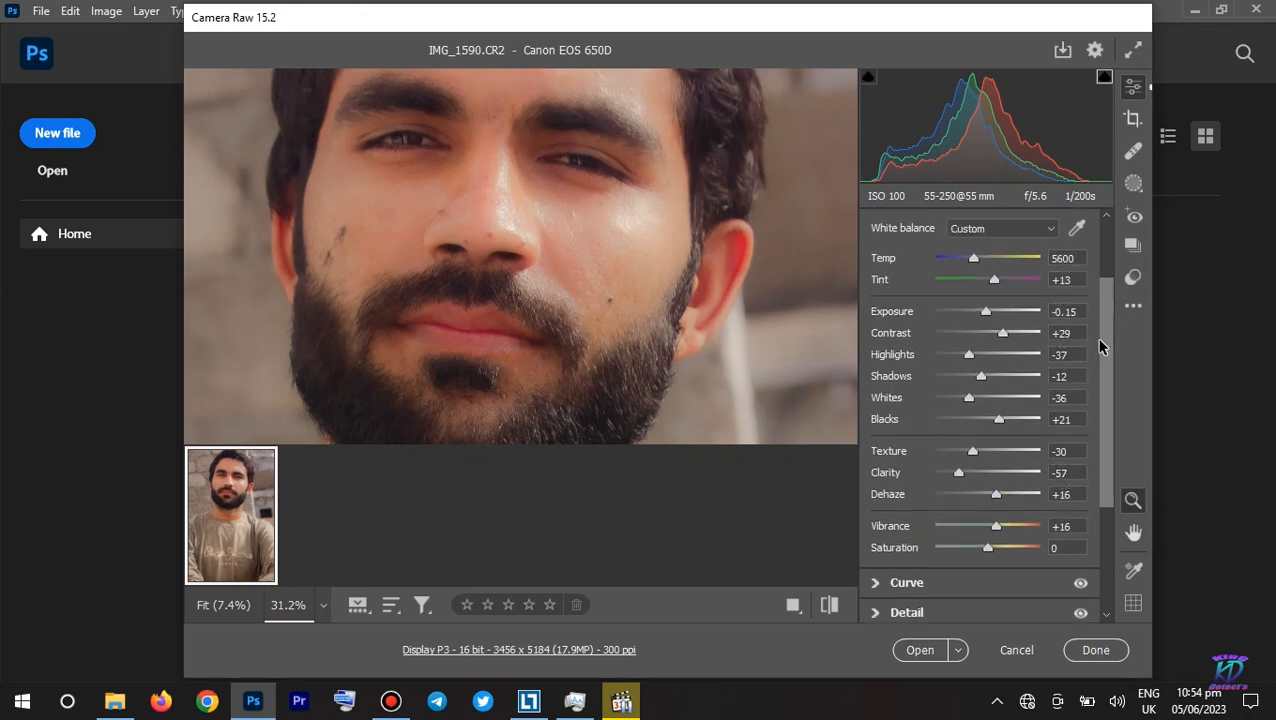
{"action": "left_click_drag", "start_coordinate": [500, 248], "coordinate": [431, 191]}
{"action": "left_click_drag", "start_coordinate": [526, 302], "coordinate": [526, 271]}
{"action": "key", "text": "space"}
{"action": "key", "text": "space"}
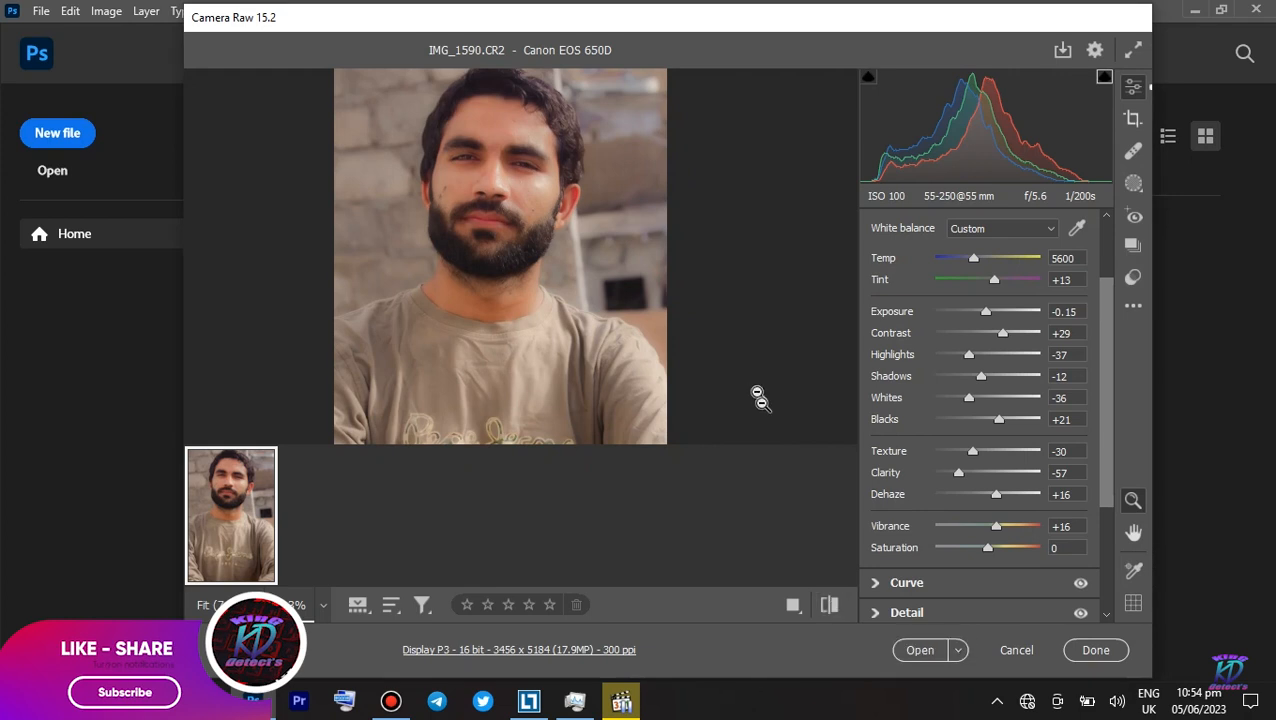
{"action": "left_click", "coordinate": [828, 604]}
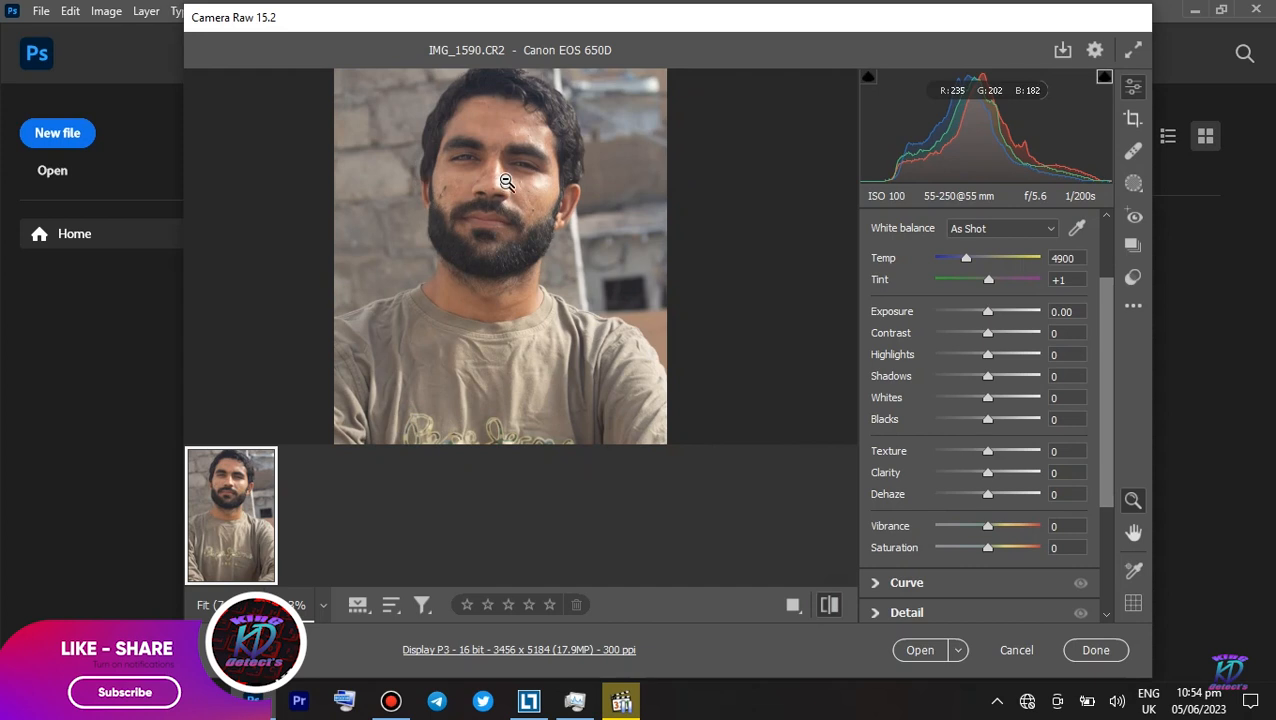
{"action": "left_click", "coordinate": [828, 604]}
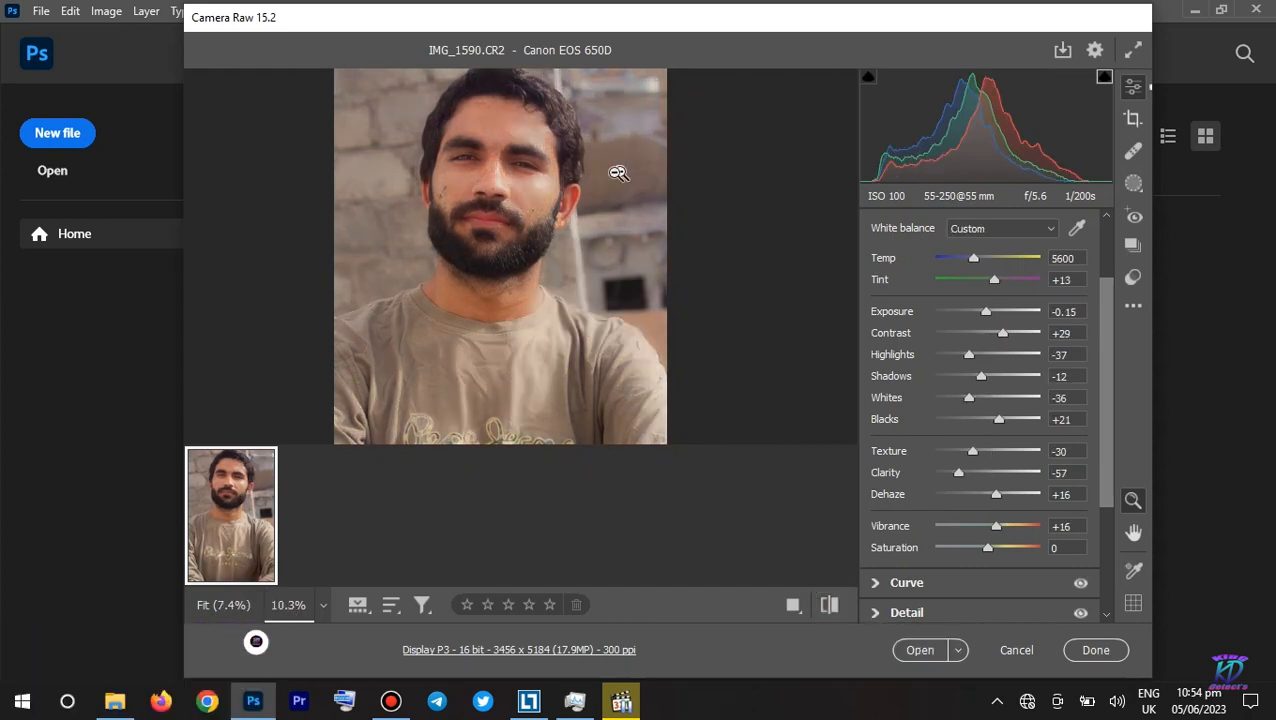
{"action": "left_click_drag", "start_coordinate": [528, 134], "coordinate": [611, 159]}
{"action": "key", "text": "h"}
{"action": "left_click_drag", "start_coordinate": [503, 243], "coordinate": [614, 161]}
{"action": "left_click", "coordinate": [829, 606]}
{"action": "left_click", "coordinate": [829, 606]}
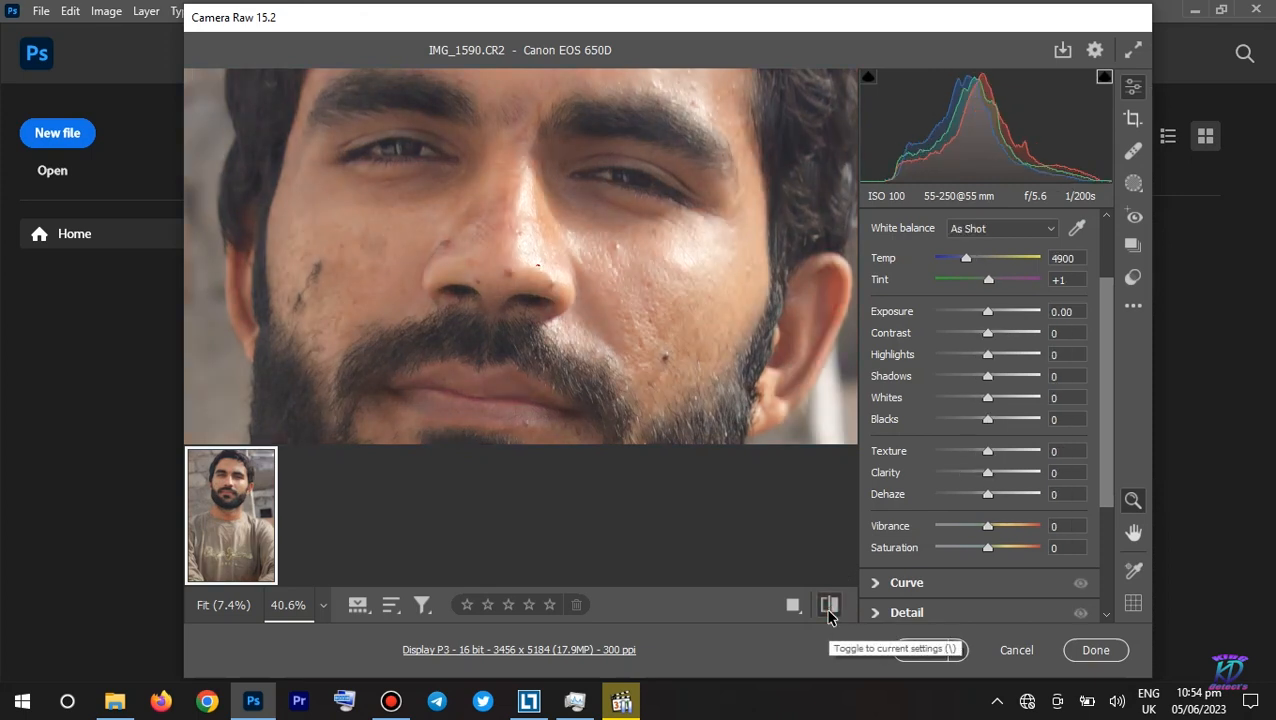
{"action": "left_click", "coordinate": [829, 609]}
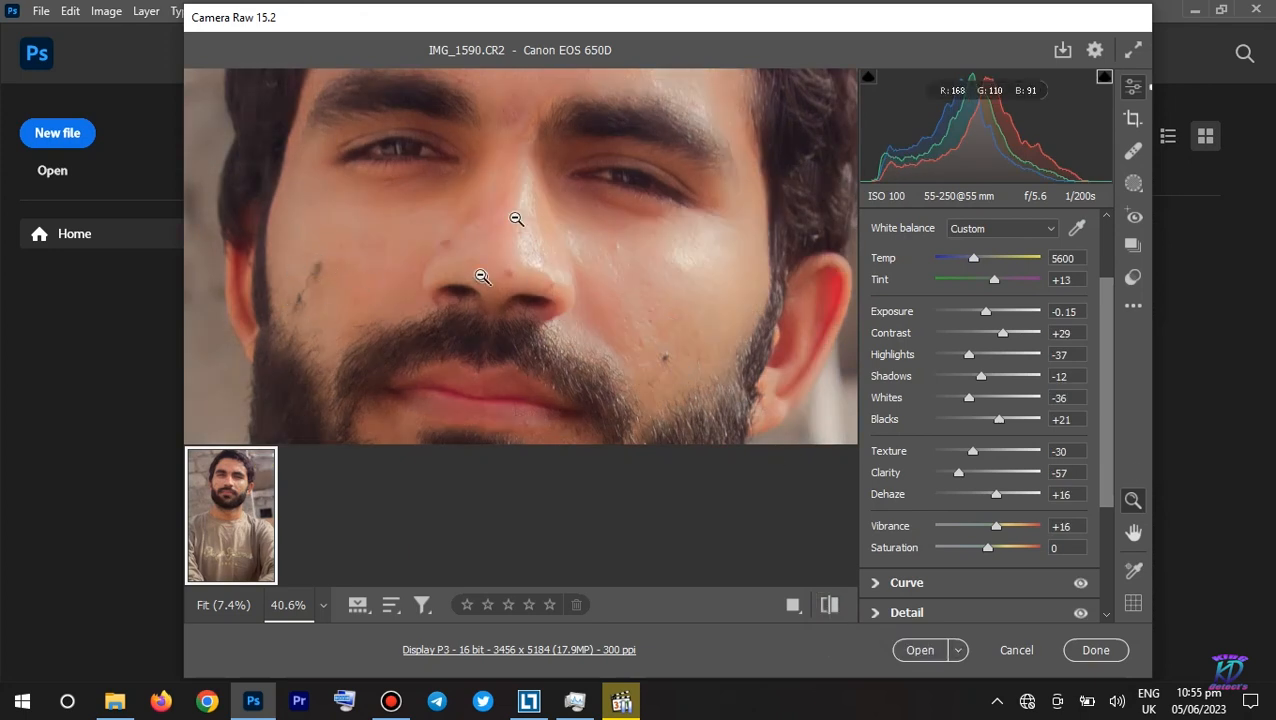
Remove the two dark marks on the cheek beside the beard with the content-aware healing brush at size 20 and opacity 100
{"action": "left_click", "coordinate": [1134, 151]}
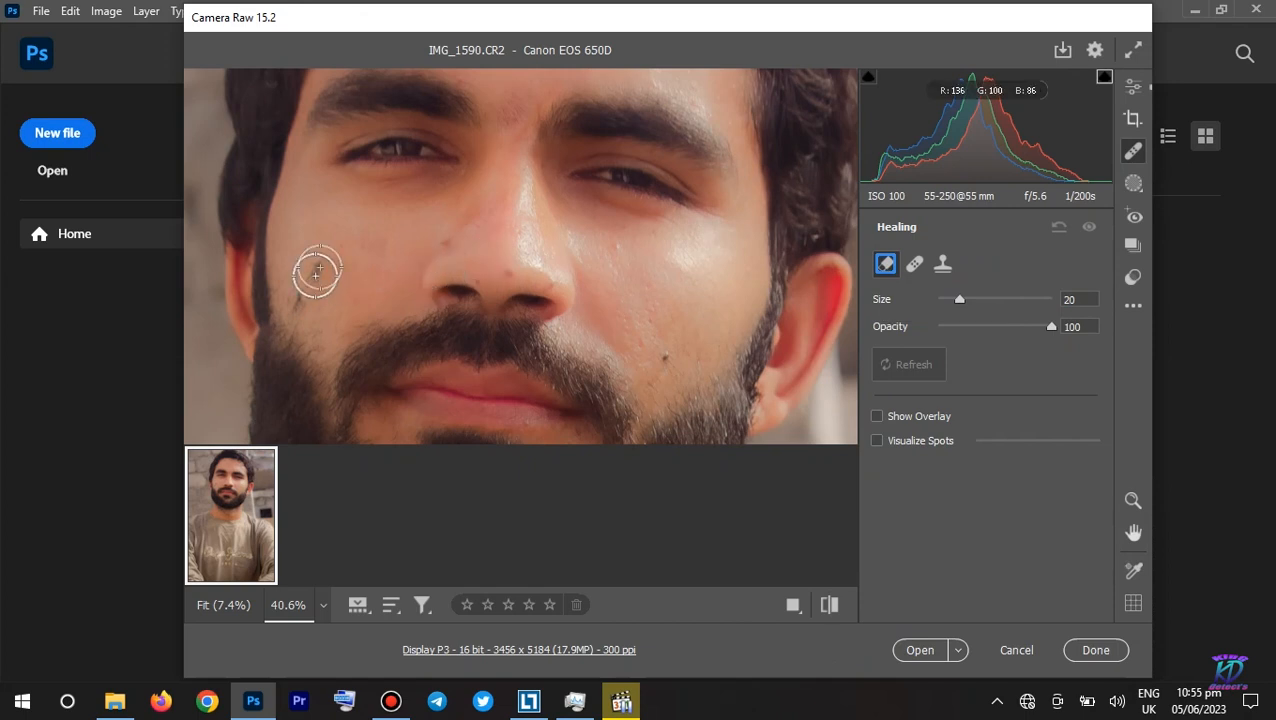
{"action": "left_click", "coordinate": [314, 271]}
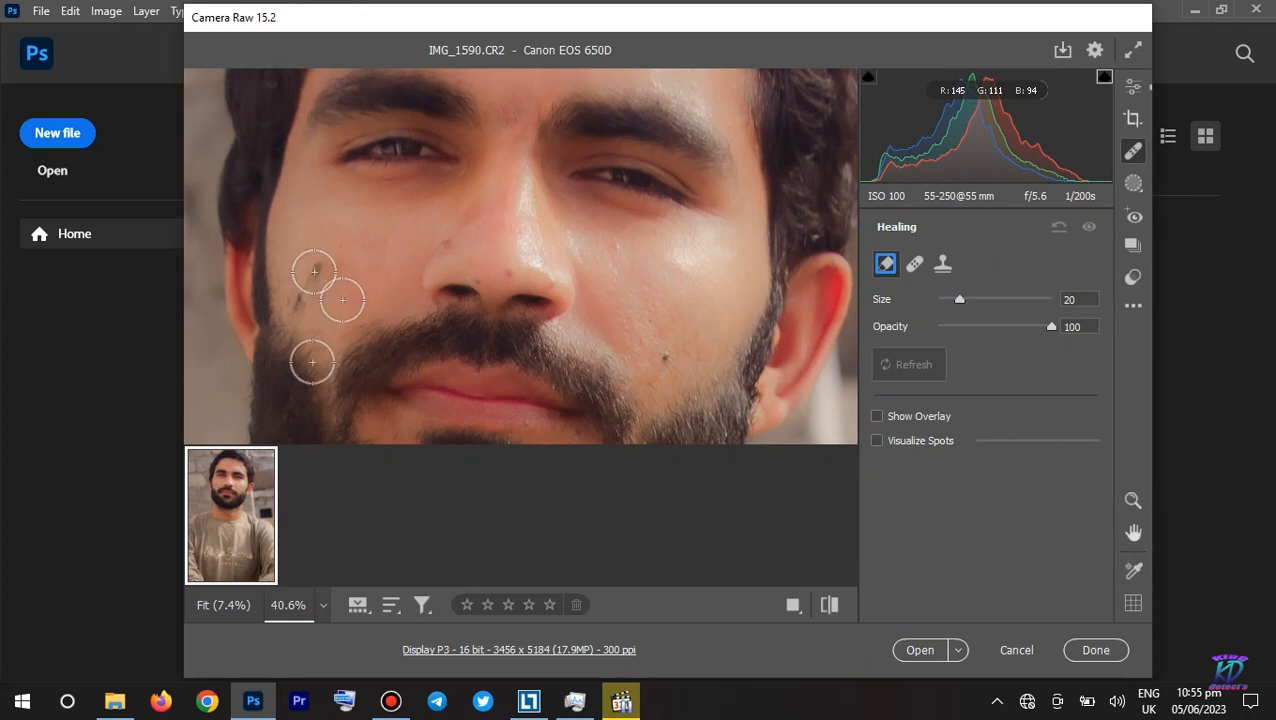
{"action": "left_click", "coordinate": [314, 272]}
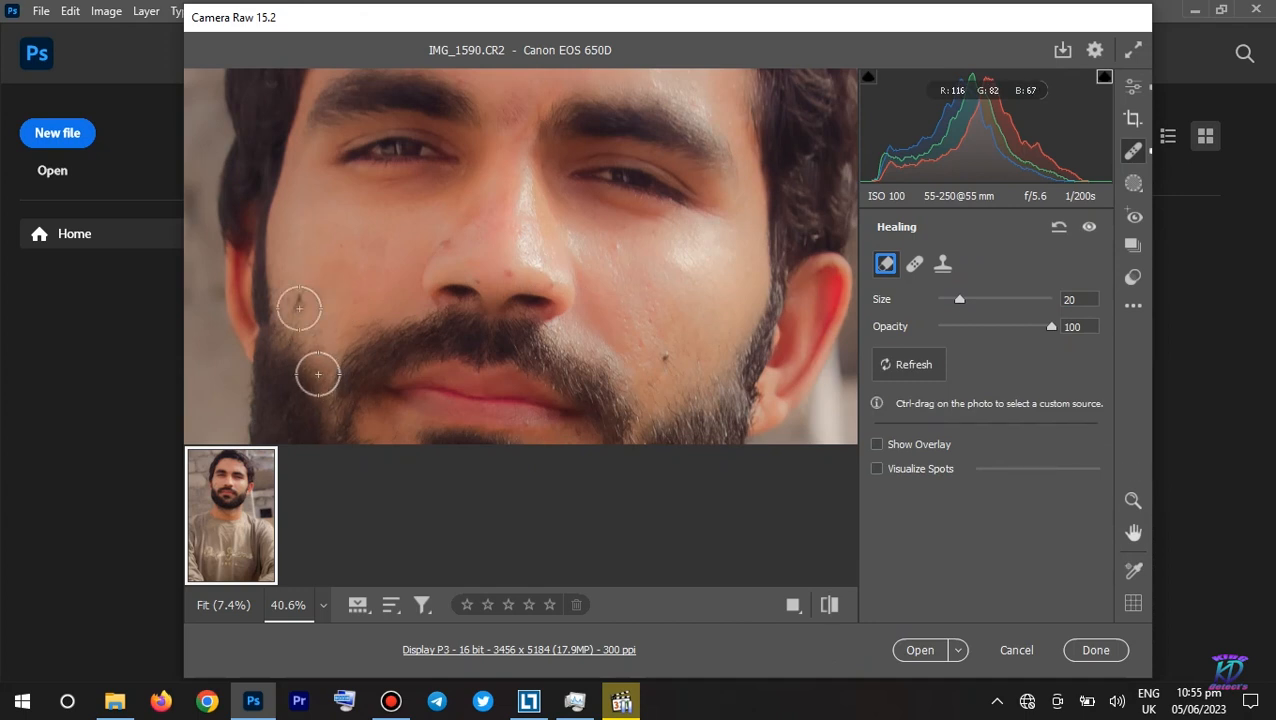
{"action": "left_click", "coordinate": [300, 300]}
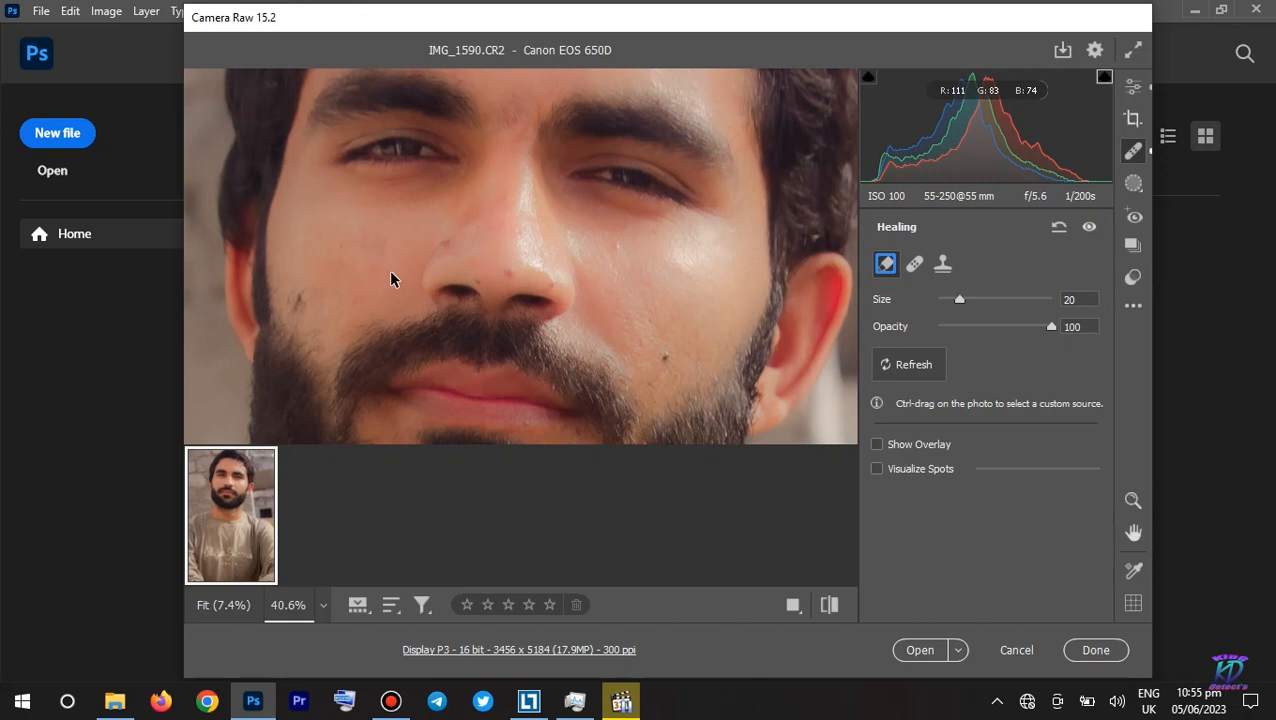
{"action": "left_click", "coordinate": [391, 274]}
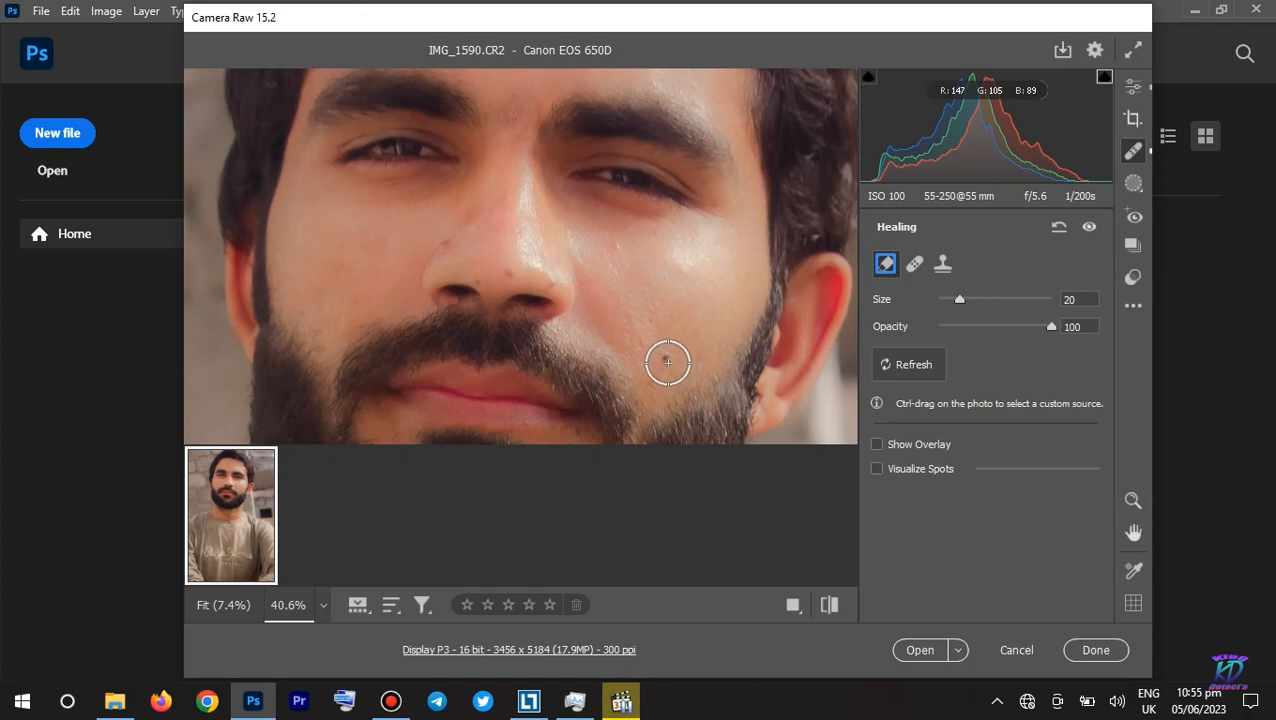
Reduce the healing brush to size 9 and remove the small mole on the other cheek
{"action": "key", "text": "bracketleft"}
{"action": "key", "text": "bracketleft"}
{"action": "key", "text": "bracketleft"}
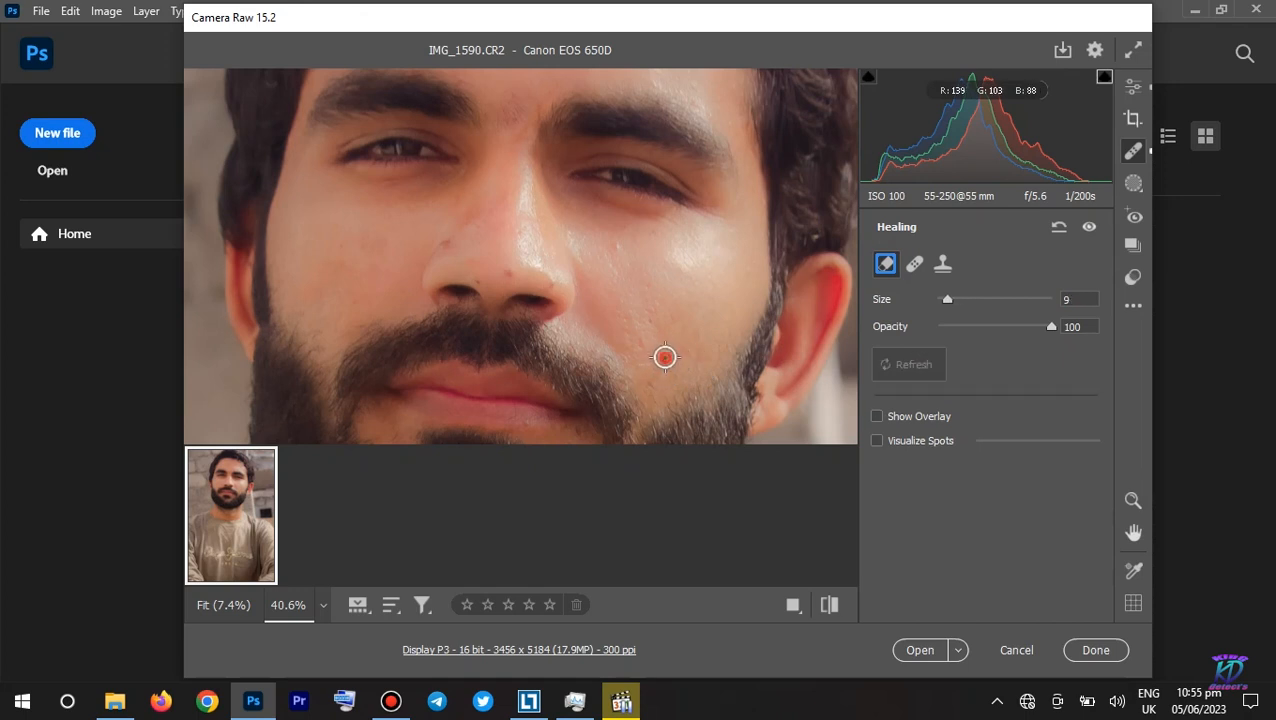
{"action": "left_click", "coordinate": [672, 275]}
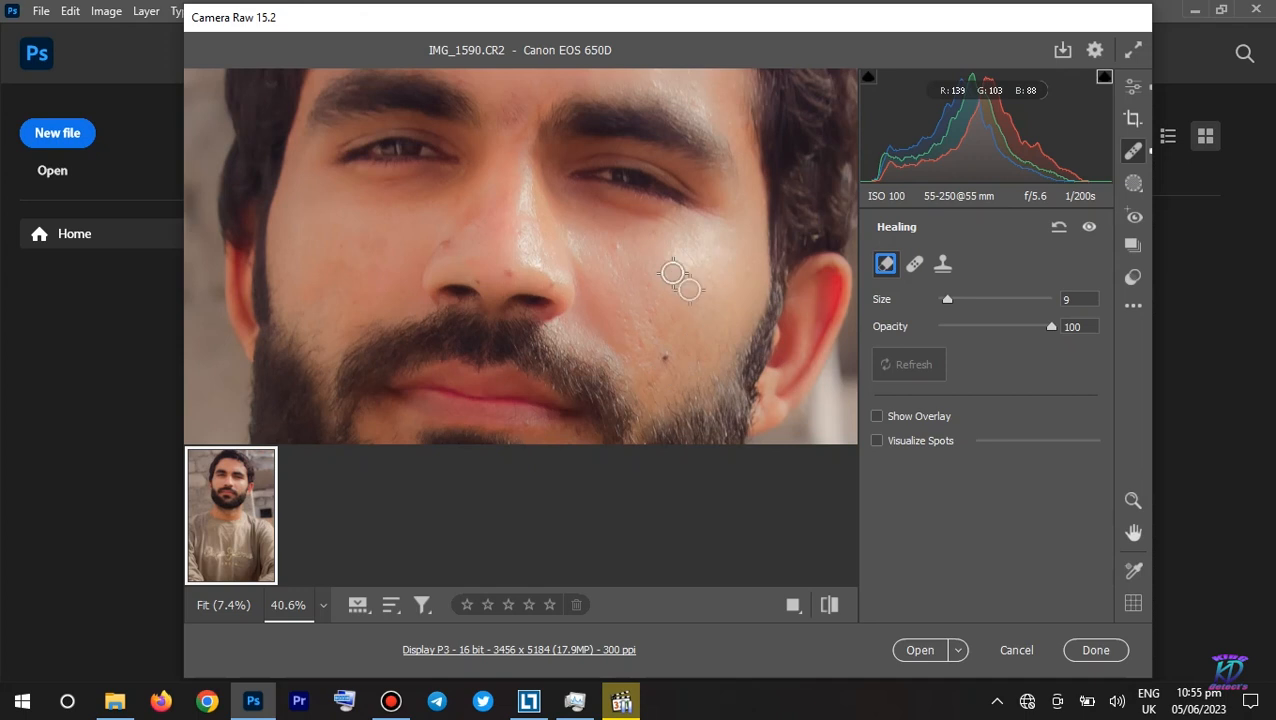
Try to remove the fine hairs between the eyebrows with the content-aware healing brush at size 31
{"action": "left_click", "coordinate": [506, 187]}
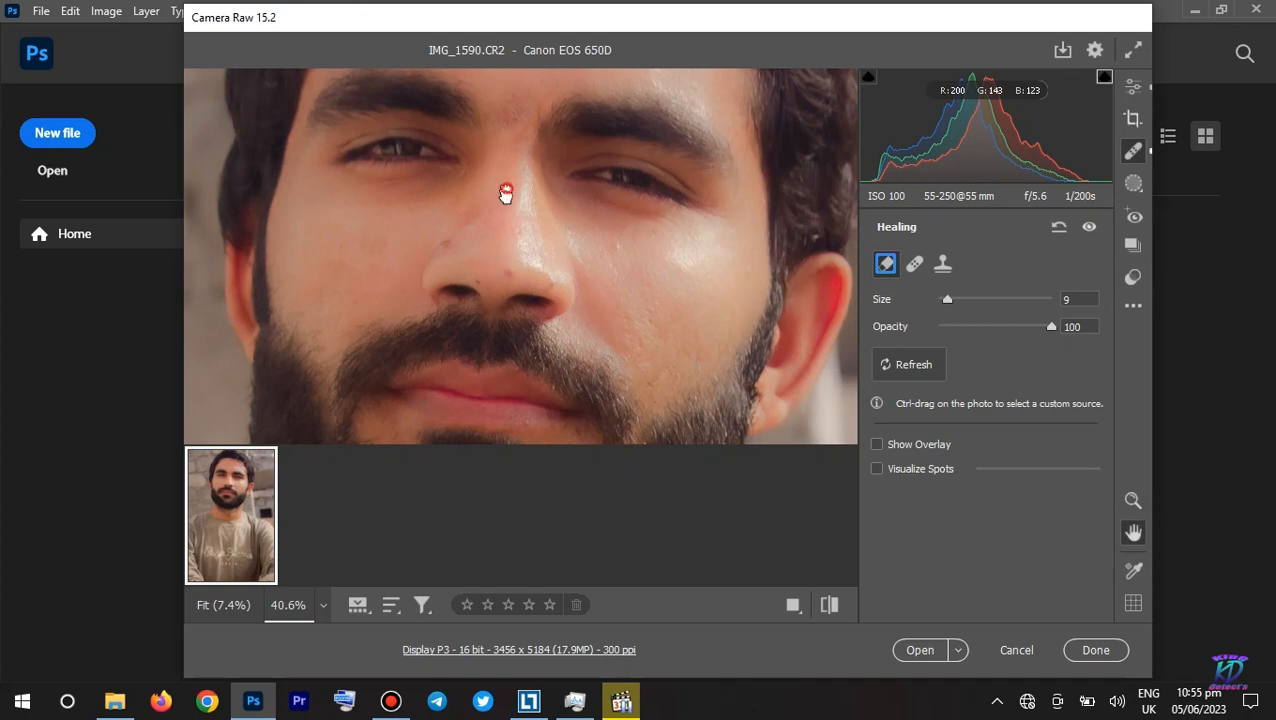
{"action": "left_click_drag", "start_coordinate": [506, 187], "coordinate": [516, 303]}
{"action": "key", "text": "ctrl+space"}
{"action": "left_click_drag", "start_coordinate": [514, 224], "coordinate": [590, 252]}
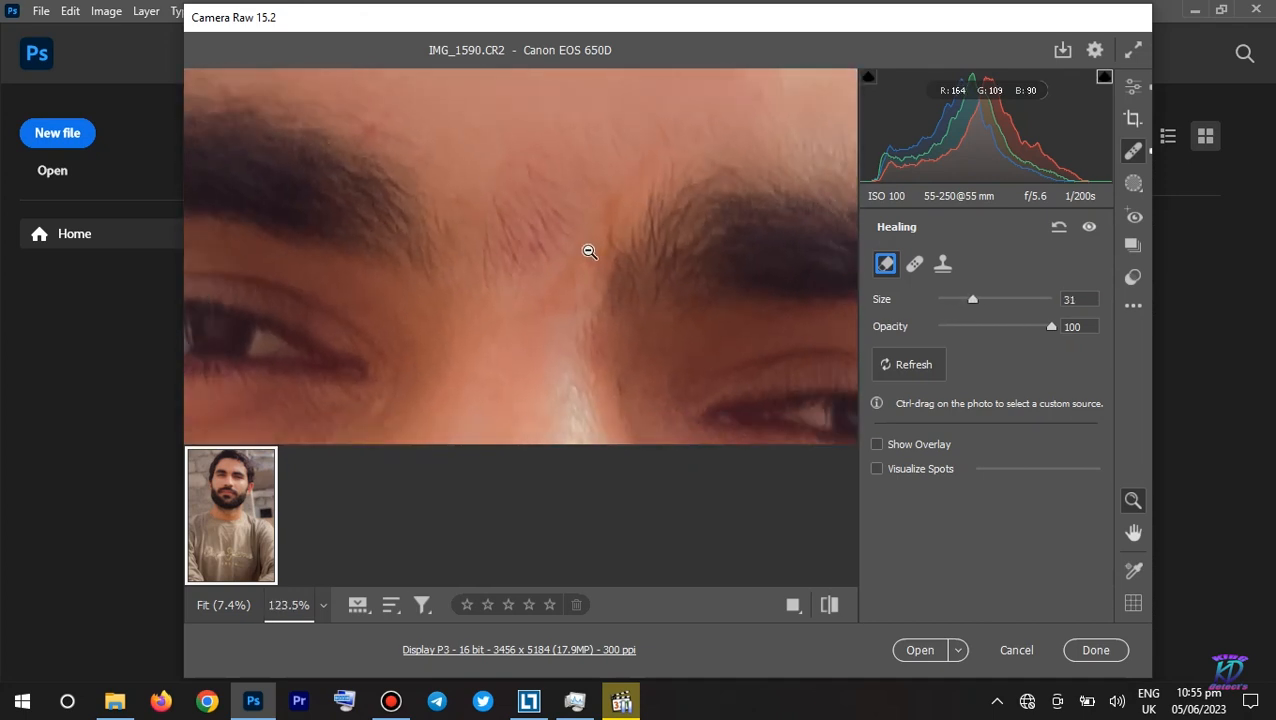
{"action": "left_click", "coordinate": [585, 248]}
{"action": "left_click", "coordinate": [550, 211]}
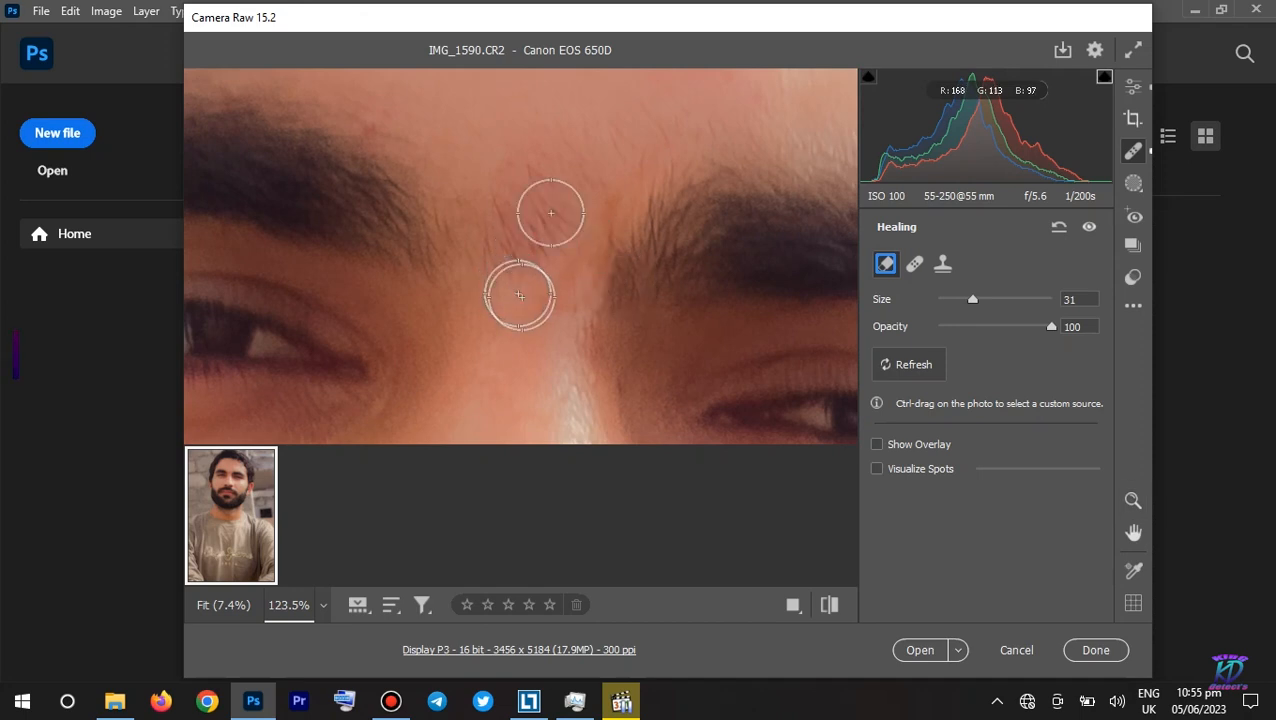
{"action": "left_click", "coordinate": [506, 236]}
{"action": "left_click", "coordinate": [584, 243]}
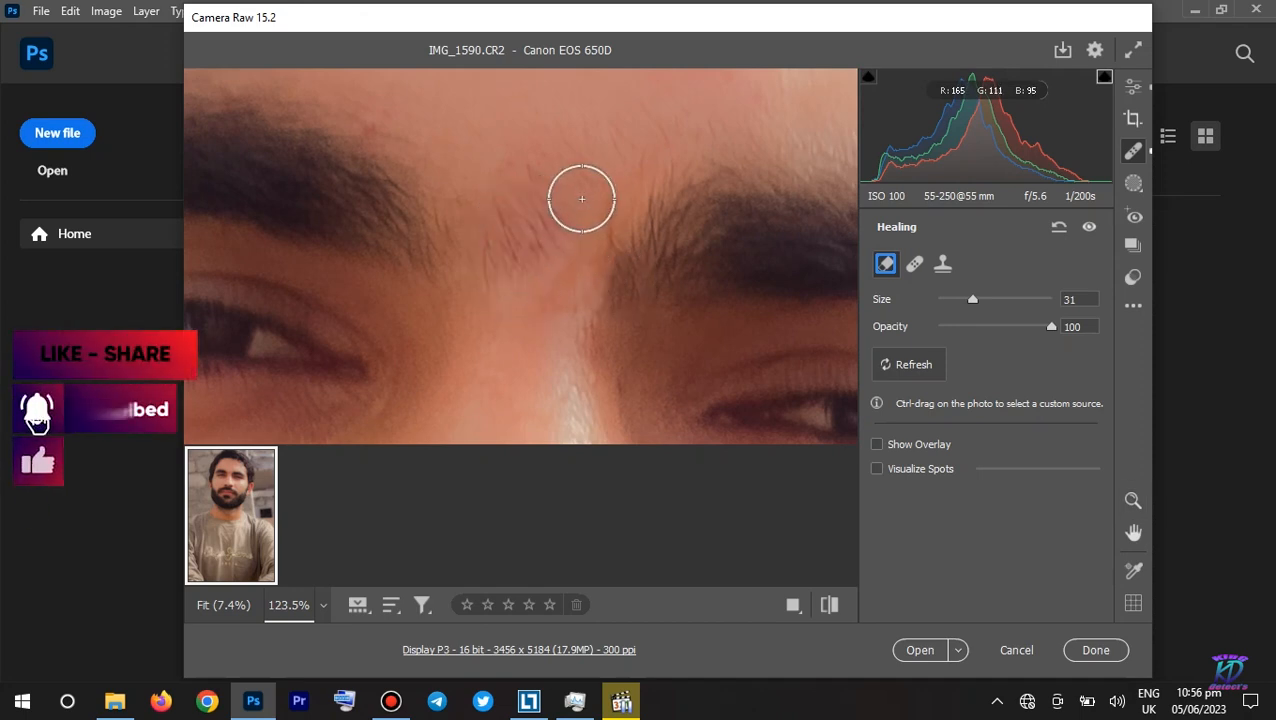
Enlarge the healing brush to size 90, try it over the whole hair patch between the eyebrows, and undo the result
{"action": "key", "text": "]"}
{"action": "key", "text": "]"}
{"action": "key", "text": "]"}
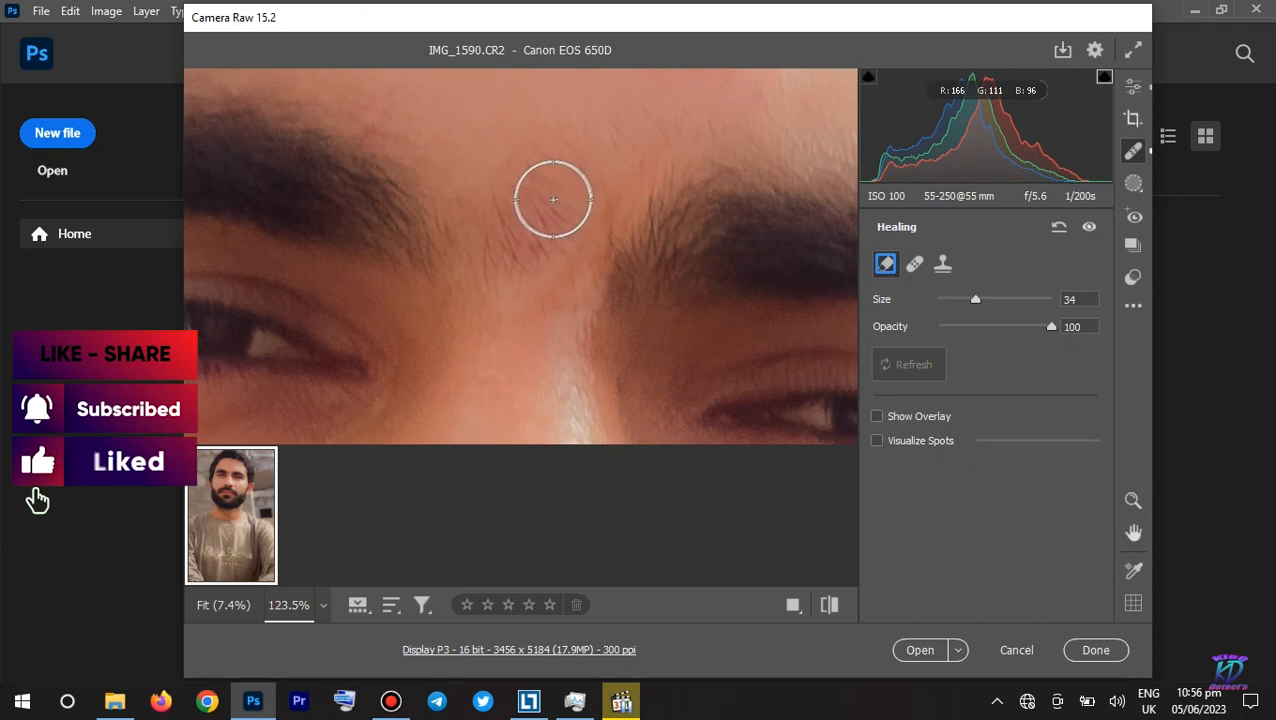
{"action": "key", "text": "]"}
{"action": "key", "text": "]"}
{"action": "key", "text": "]"}
{"action": "key", "text": "]"}
{"action": "key", "text": "]"}
{"action": "key", "text": "]"}
{"action": "key", "text": "]"}
{"action": "key", "text": "]"}
{"action": "key", "text": "]"}
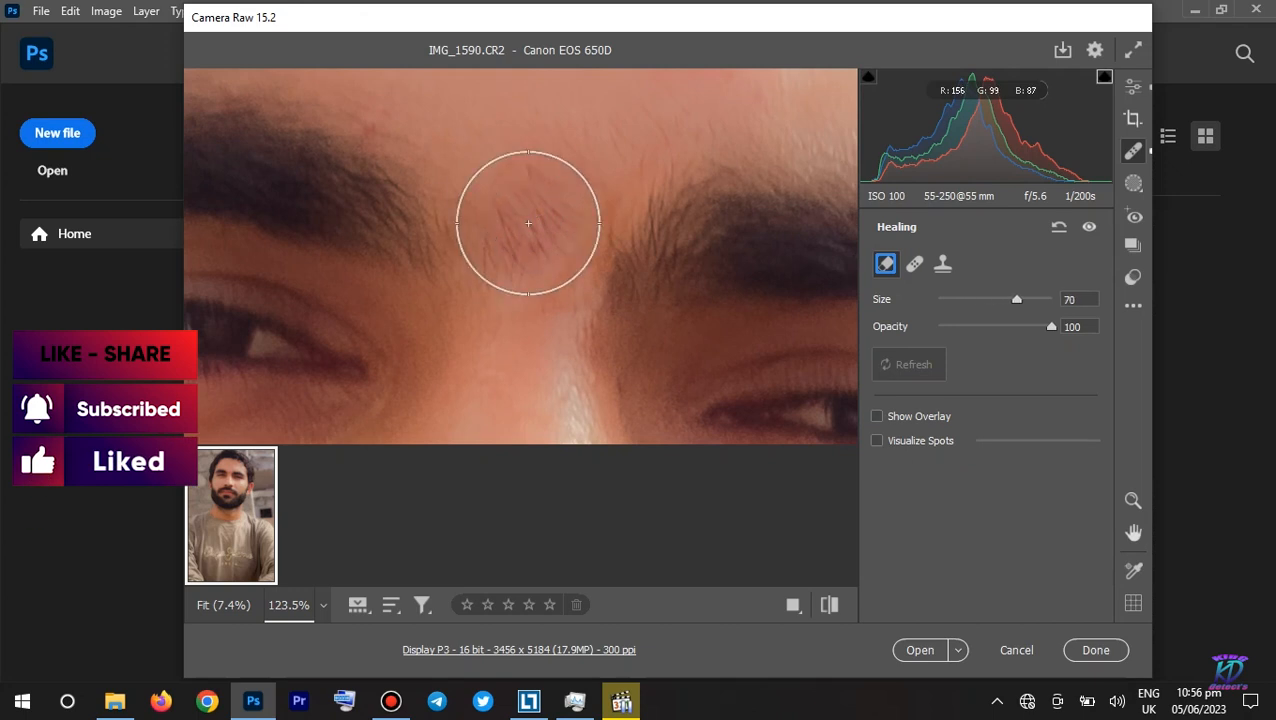
{"action": "key", "text": "]"}
{"action": "key", "text": "]"}
{"action": "key", "text": "]"}
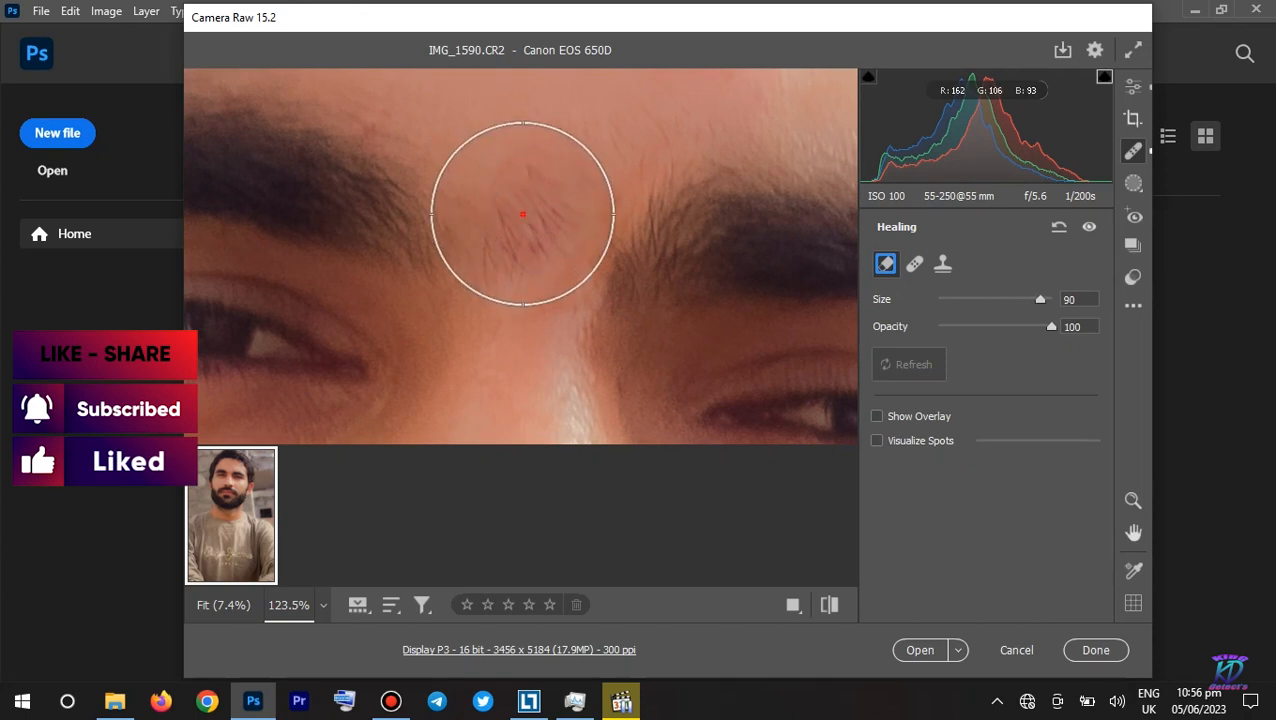
{"action": "left_click", "coordinate": [522, 214]}
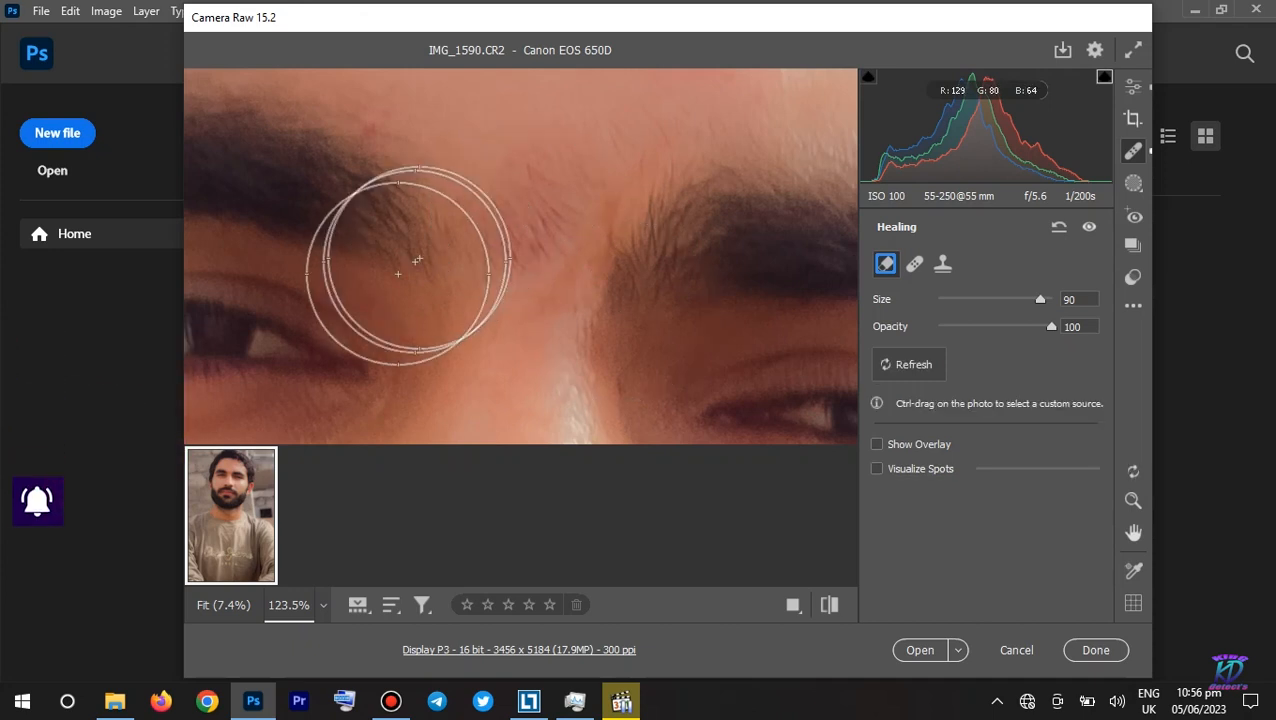
{"action": "left_click", "coordinate": [598, 271]}
{"action": "key", "text": "ctrl+z"}
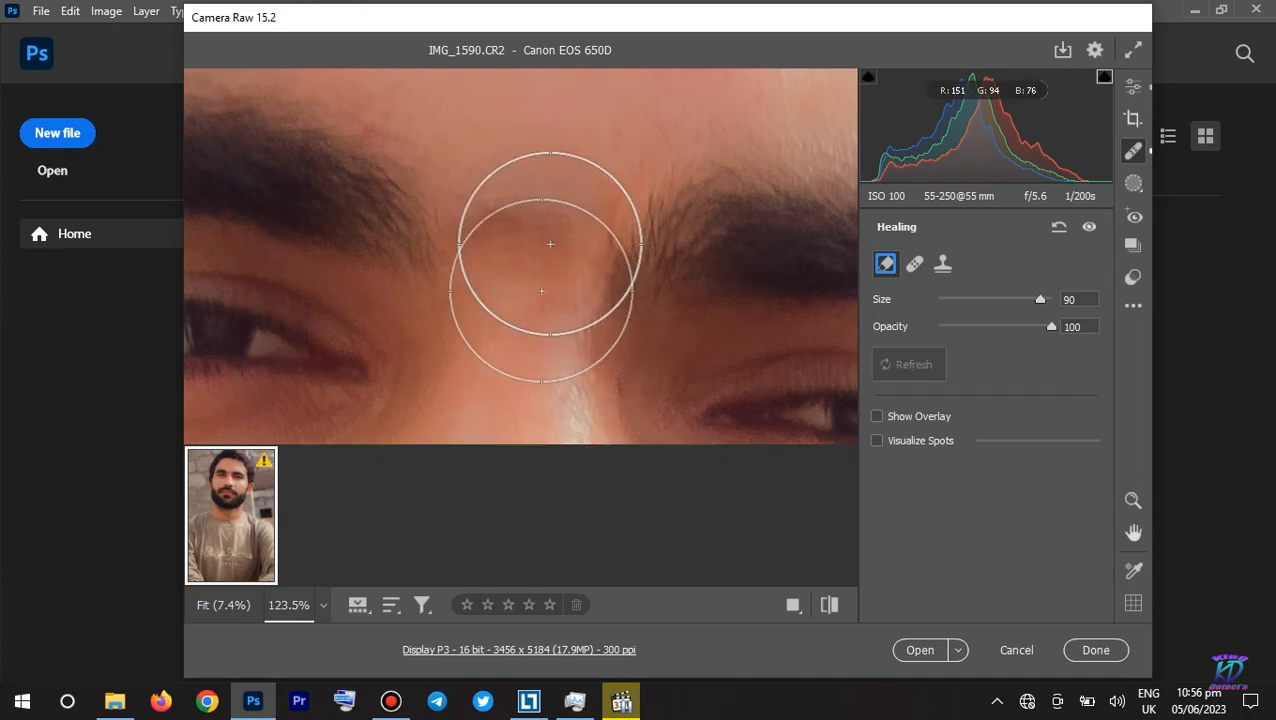
Reduce the healing brush to size 46 and try again to clean up the skin between the eyebrows
{"action": "key", "text": "bracketleft"}
{"action": "key", "text": "bracketleft"}
{"action": "key", "text": "bracketleft"}
{"action": "key", "text": "bracketleft"}
{"action": "key", "text": "bracketleft"}
{"action": "key", "text": "bracketleft"}
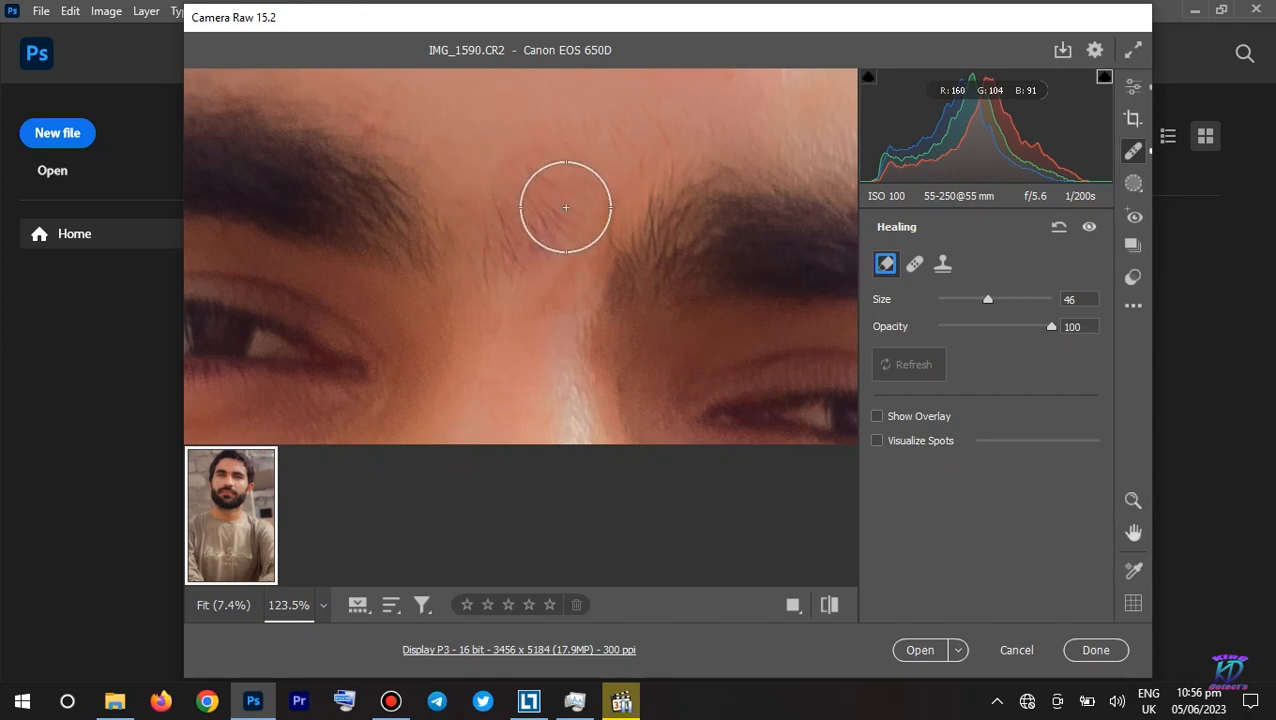
{"action": "left_click", "coordinate": [682, 257]}
{"action": "left_click", "coordinate": [599, 302]}
Remove the small dark blemish on the forehead near the hairline with the healing brush at size 36
{"action": "key", "text": "z"}
{"action": "left_click_drag", "start_coordinate": [536, 301], "coordinate": [445, 234]}
{"action": "left_click_drag", "start_coordinate": [572, 314], "coordinate": [558, 296]}
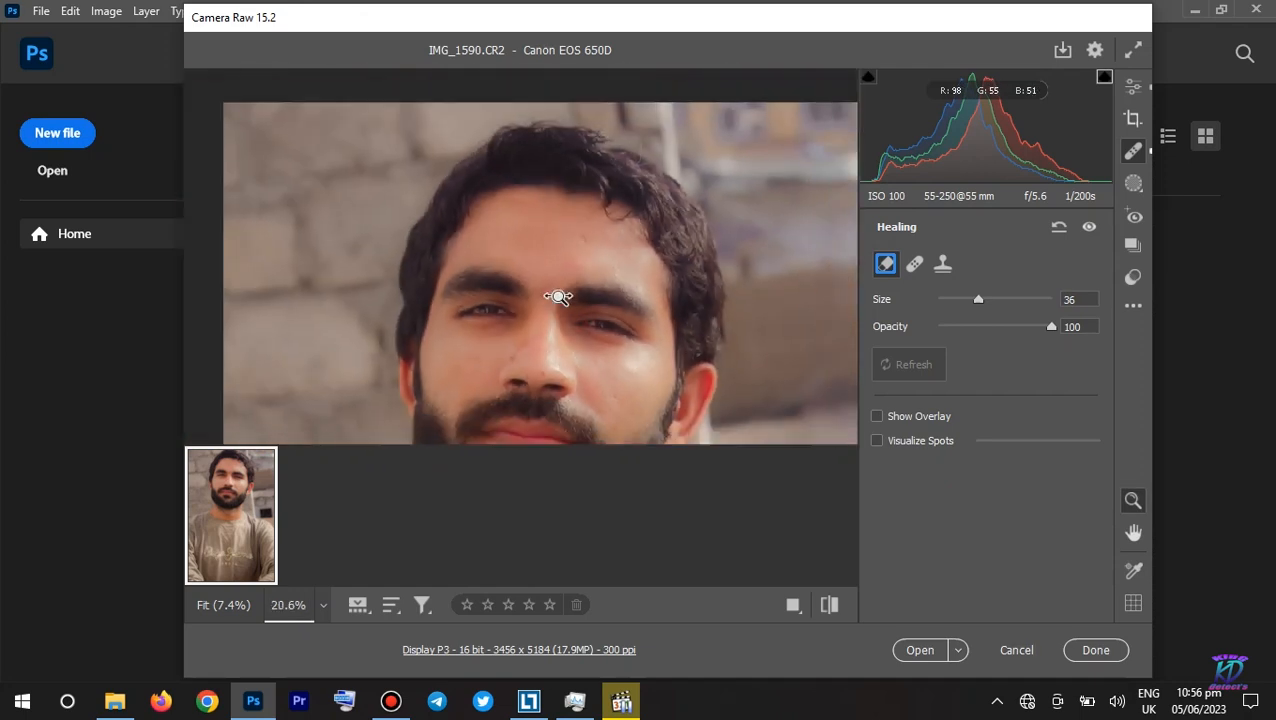
{"action": "left_click_drag", "start_coordinate": [608, 229], "coordinate": [539, 291]}
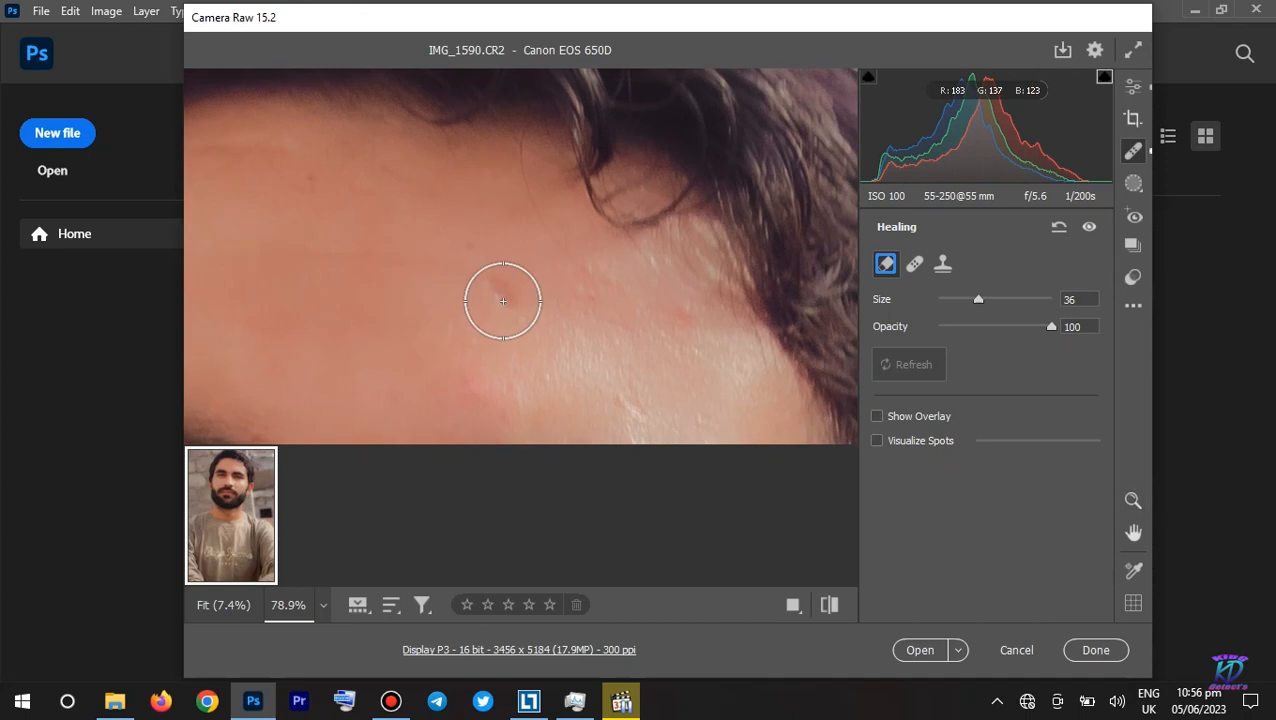
{"action": "left_click", "coordinate": [498, 292]}
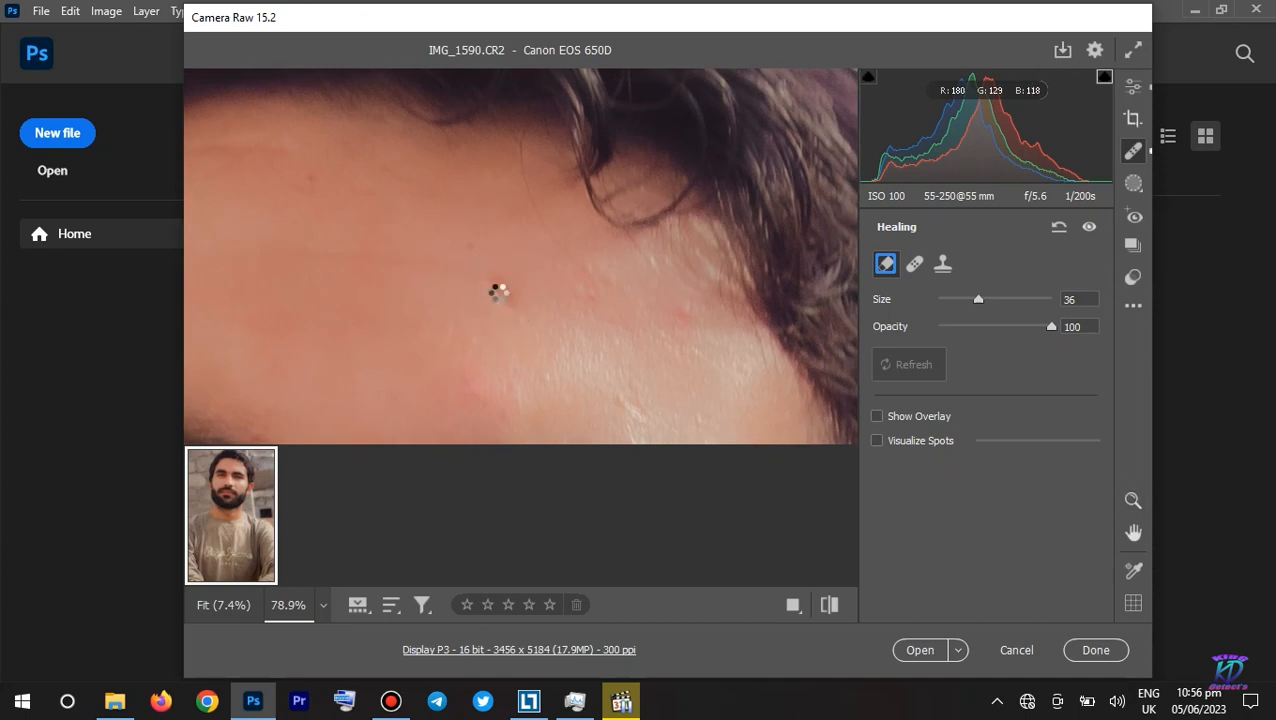
{"action": "left_click", "coordinate": [367, 300]}
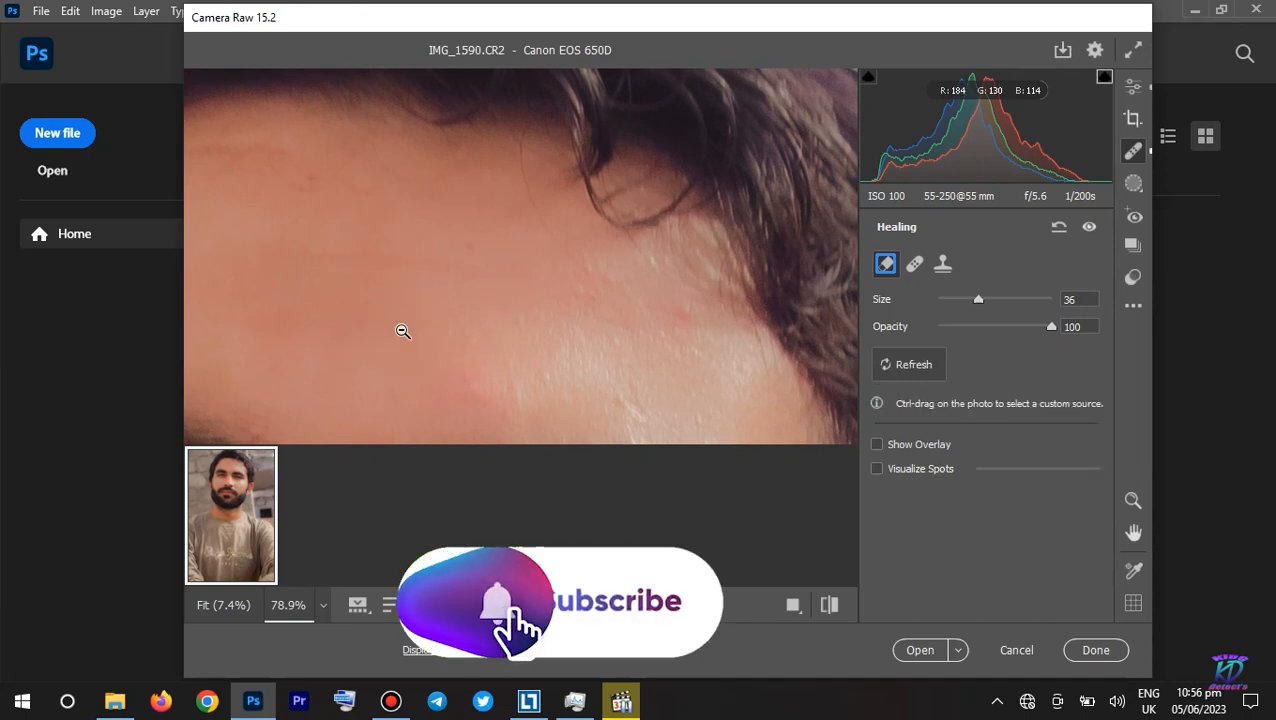
Compare the edited portrait with its default settings while viewing the whole photo
{"action": "scroll", "coordinate": [484, 295], "scroll_direction": "down", "scroll_amount": 3}
{"action": "scroll", "coordinate": [484, 295], "scroll_direction": "down", "scroll_amount": 3}
{"action": "scroll", "coordinate": [496, 191], "scroll_direction": "down", "scroll_amount": 3}
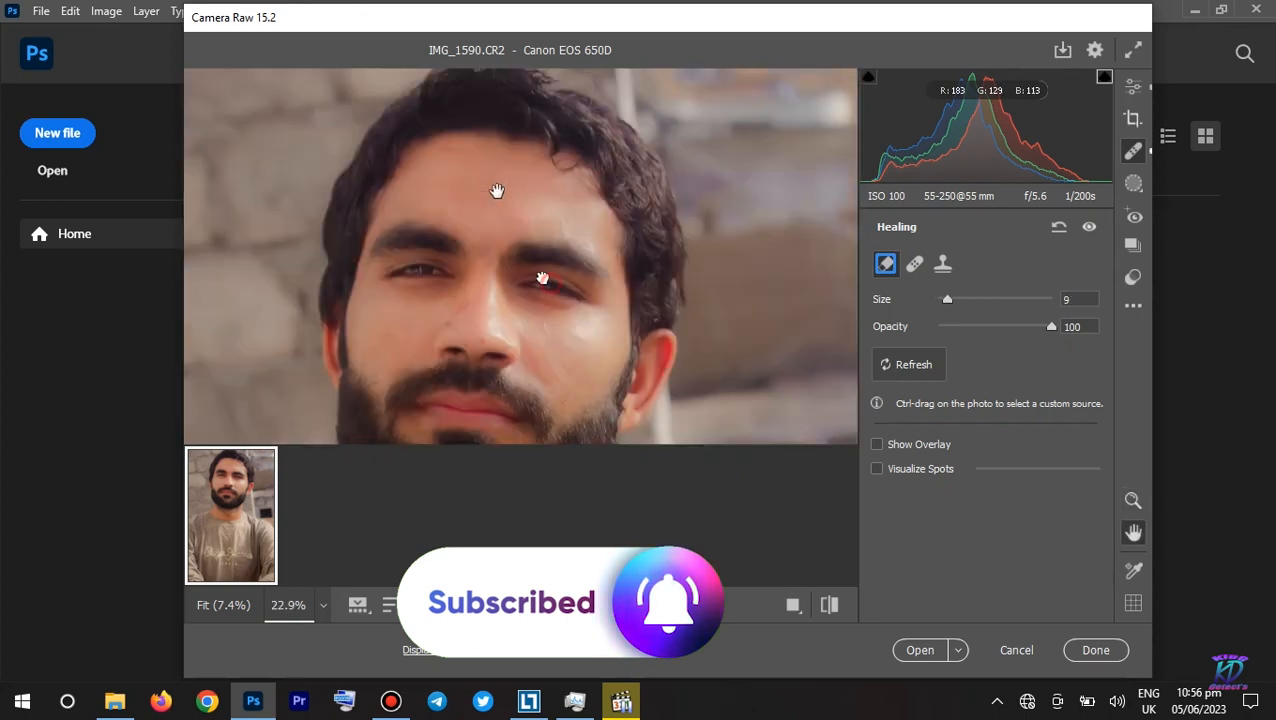
{"action": "scroll", "coordinate": [496, 191], "scroll_direction": "down", "scroll_amount": 2}
{"action": "scroll", "coordinate": [499, 246], "scroll_direction": "down", "scroll_amount": 3}
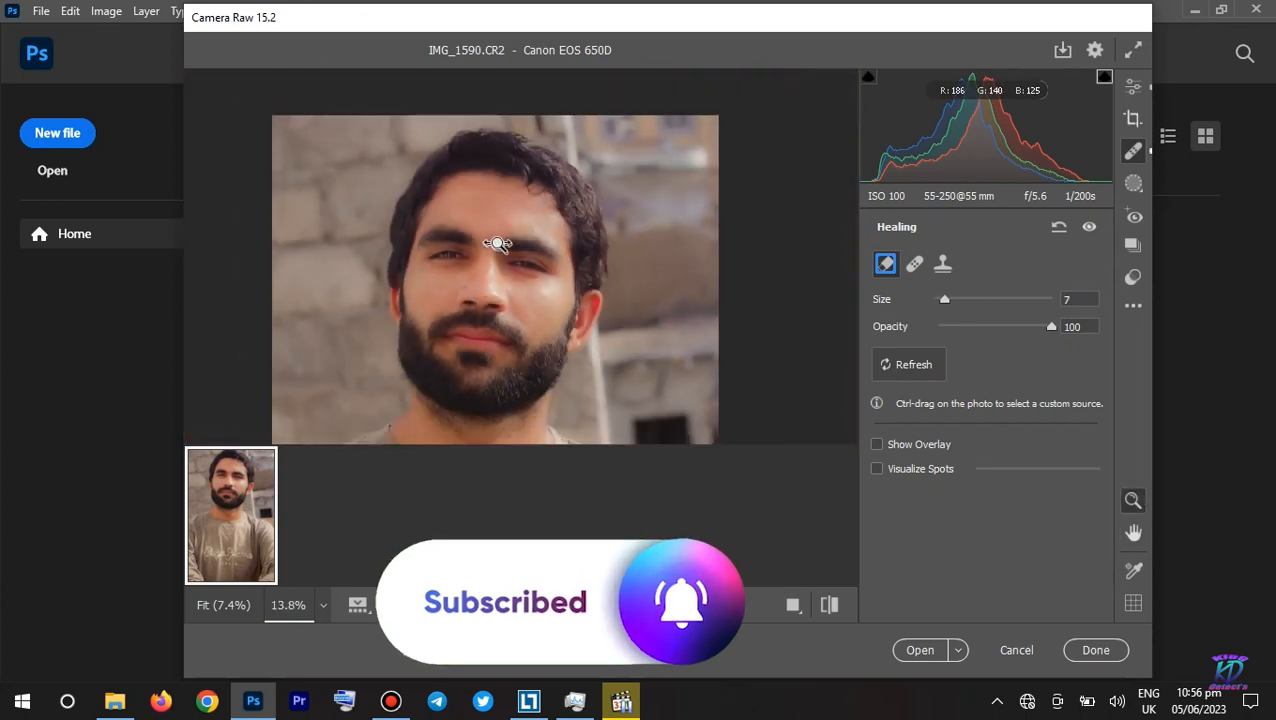
{"action": "scroll", "coordinate": [505, 246], "scroll_direction": "down", "scroll_amount": 2}
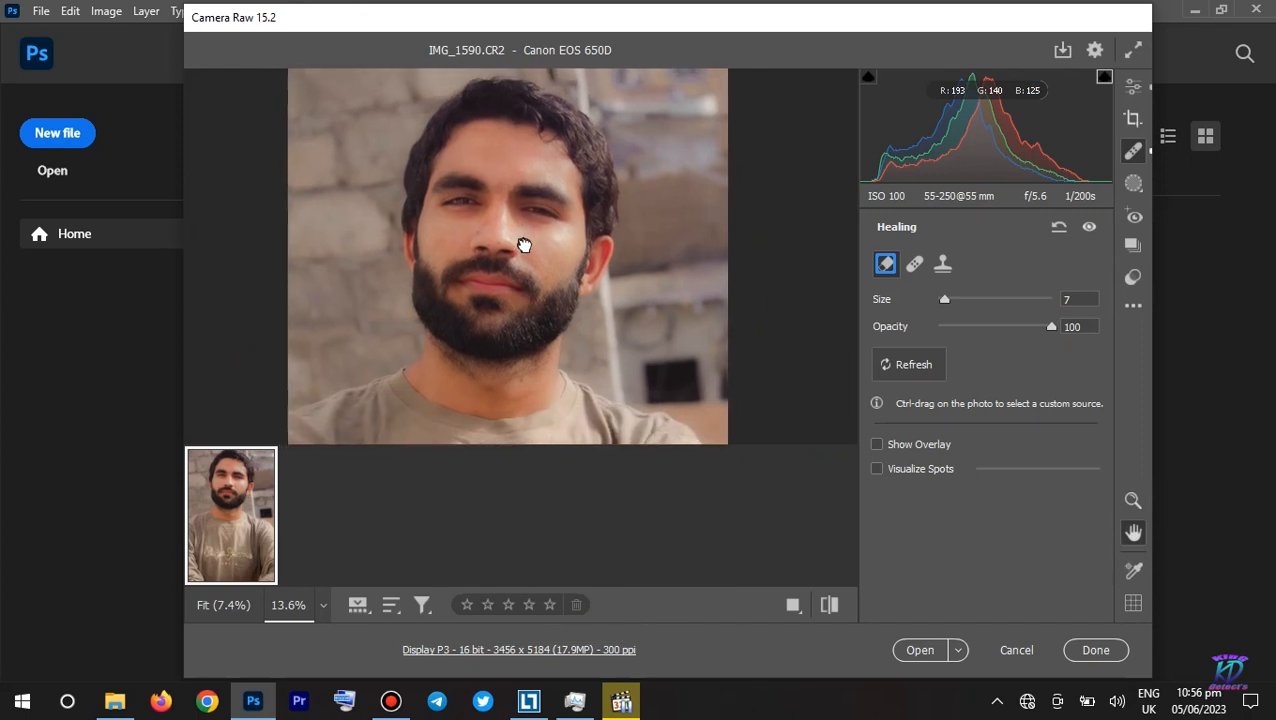
{"action": "scroll", "coordinate": [522, 245], "scroll_direction": "down", "scroll_amount": 3}
{"action": "left_click_drag", "start_coordinate": [538, 268], "coordinate": [545, 261]}
{"action": "key", "text": "alt+space"}
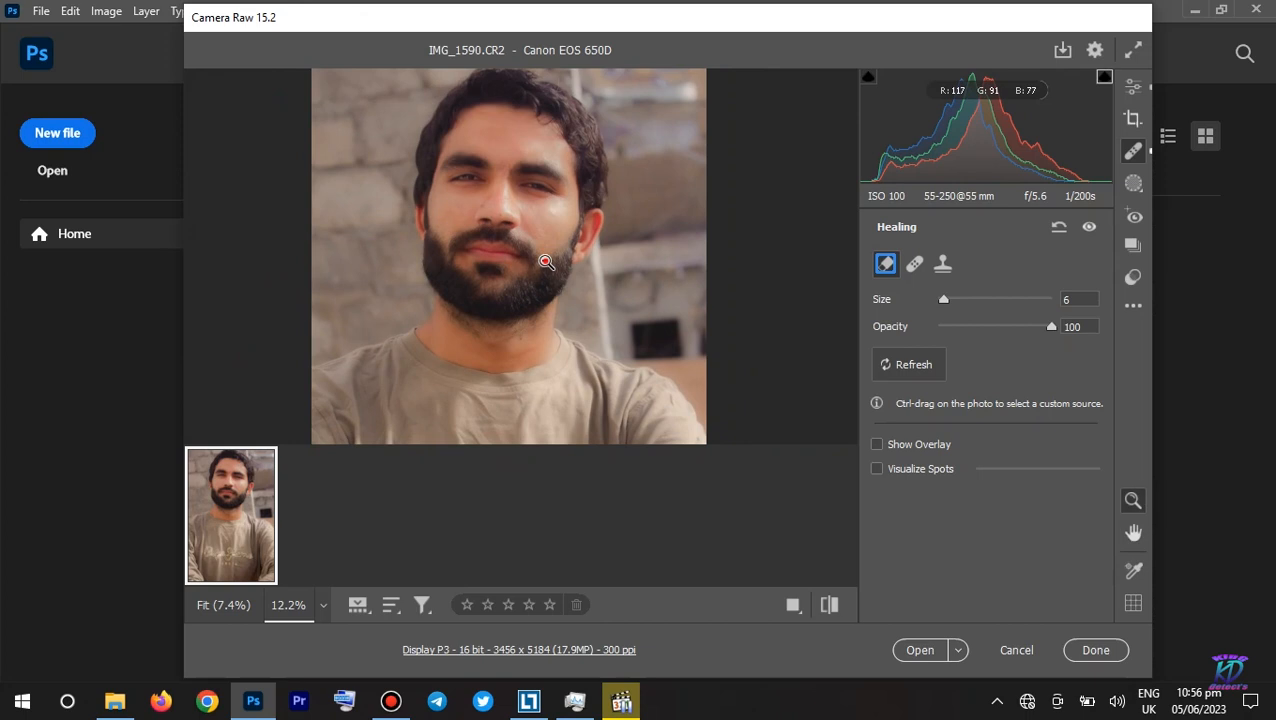
{"action": "left_click", "coordinate": [545, 261], "text": "alt"}
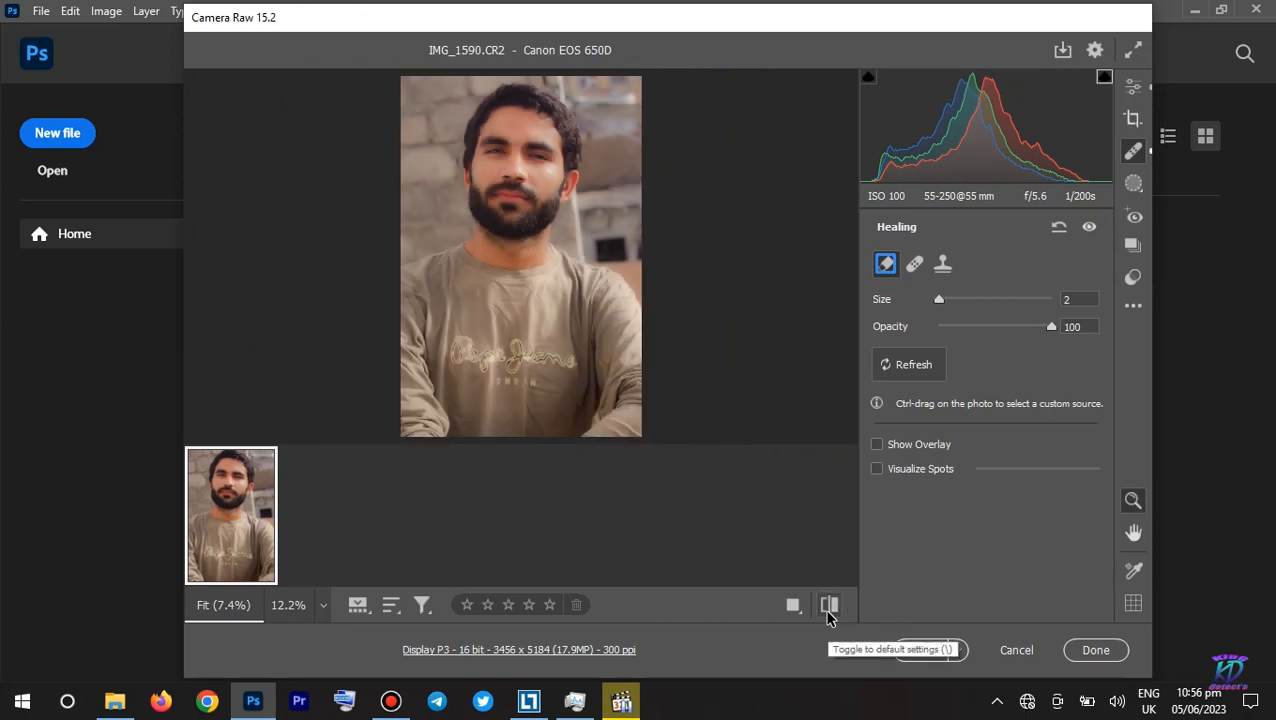
{"action": "left_click", "coordinate": [828, 605]}
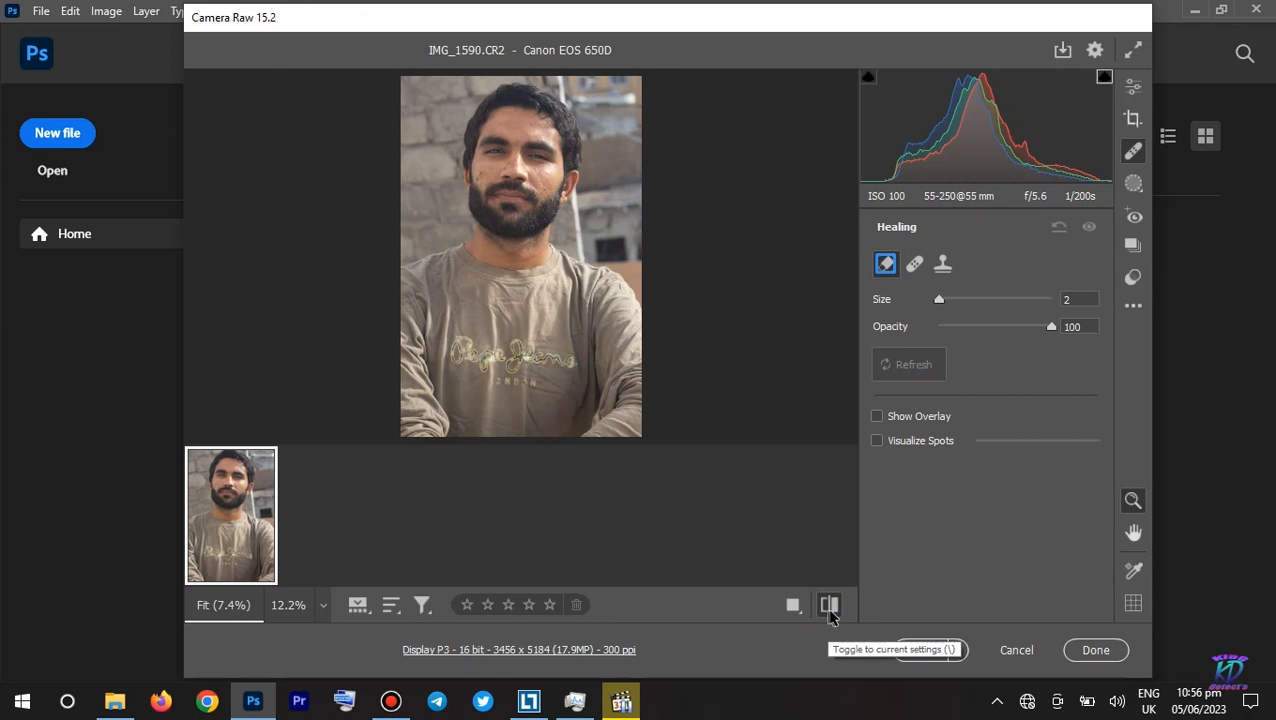
{"action": "left_click", "coordinate": [829, 605]}
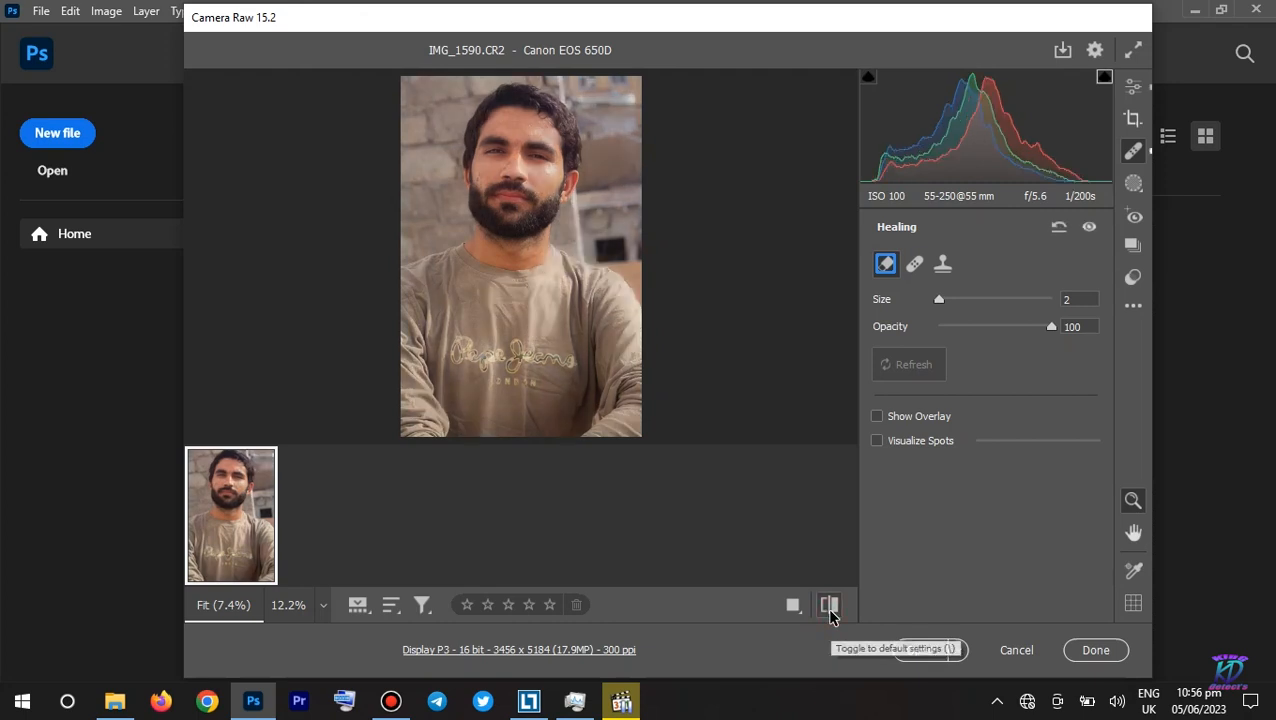
{"action": "left_click", "coordinate": [830, 605]}
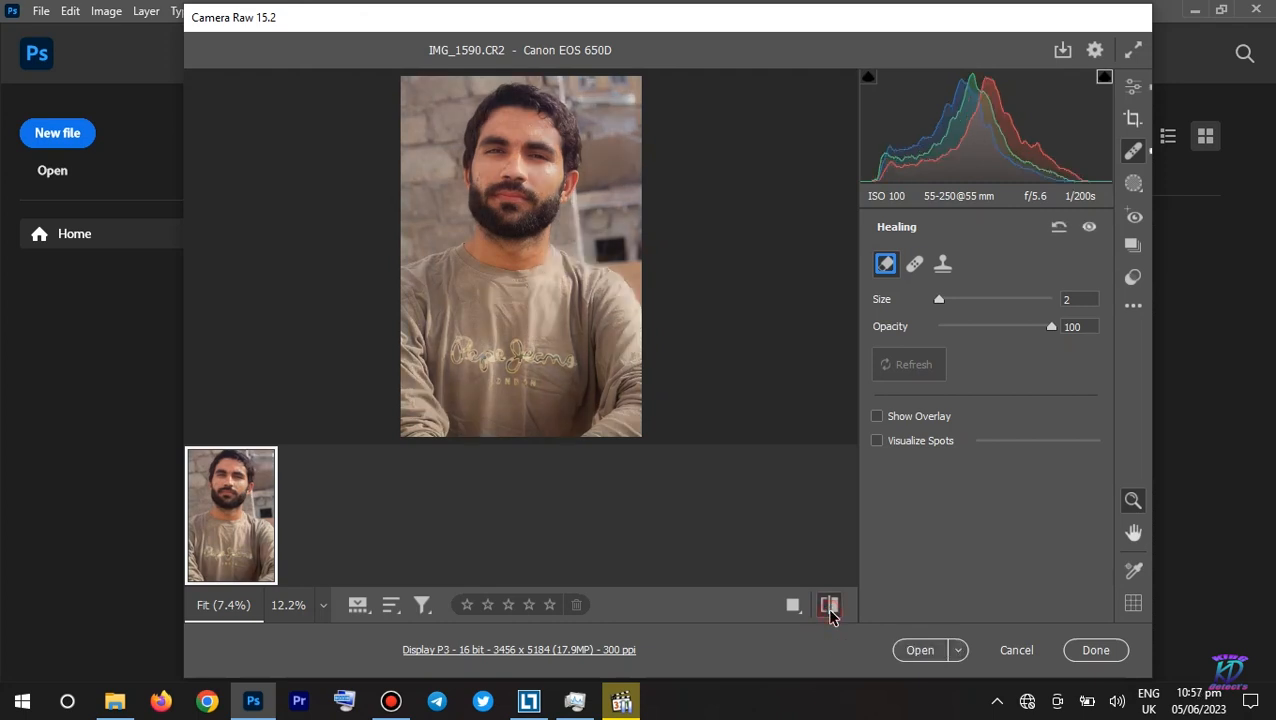
{"action": "left_click", "coordinate": [830, 605]}
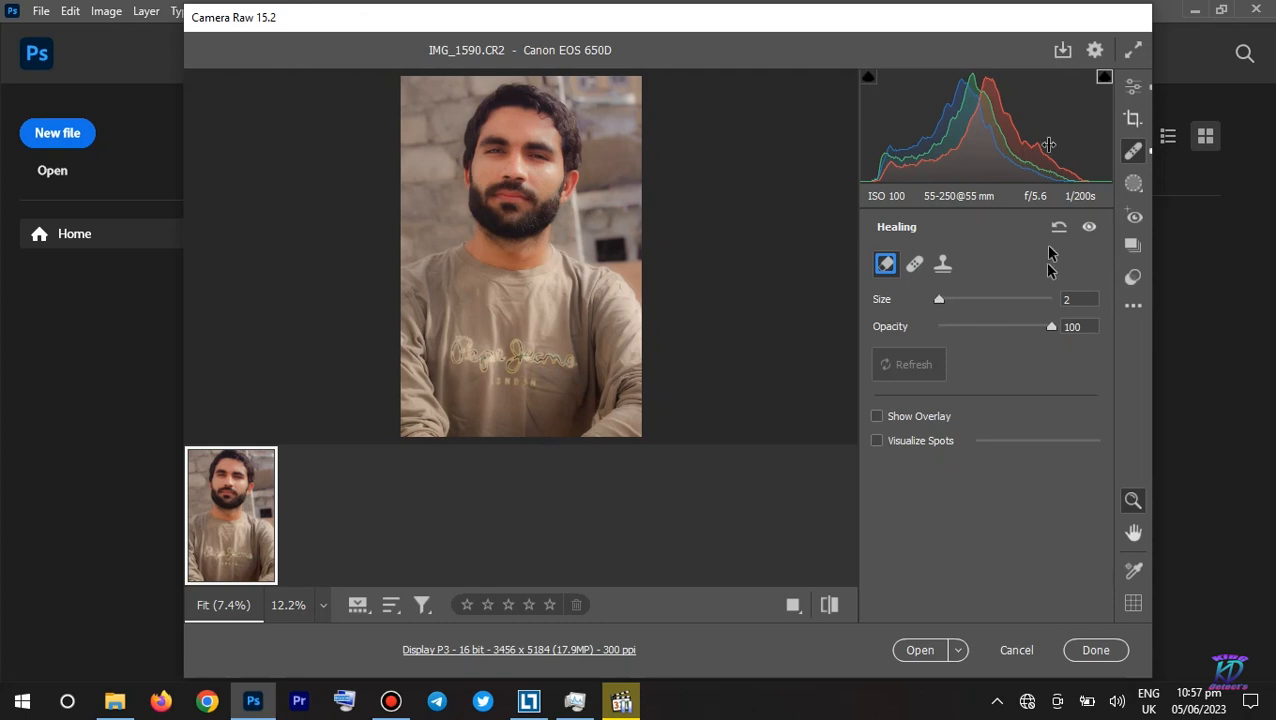
Save the edited portrait as a quality 9 JPEG in the remixx folder and dismiss the raw editing dialog
{"action": "left_click", "coordinate": [1066, 52]}
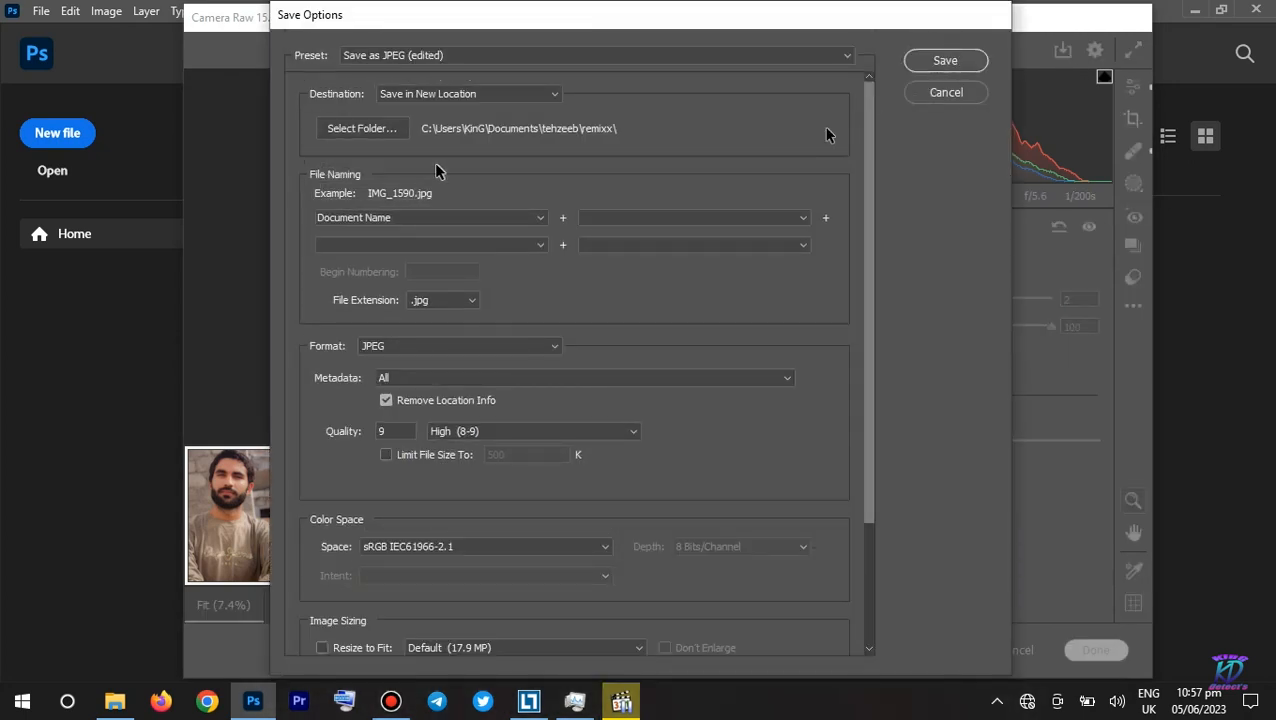
{"action": "left_click", "coordinate": [930, 68]}
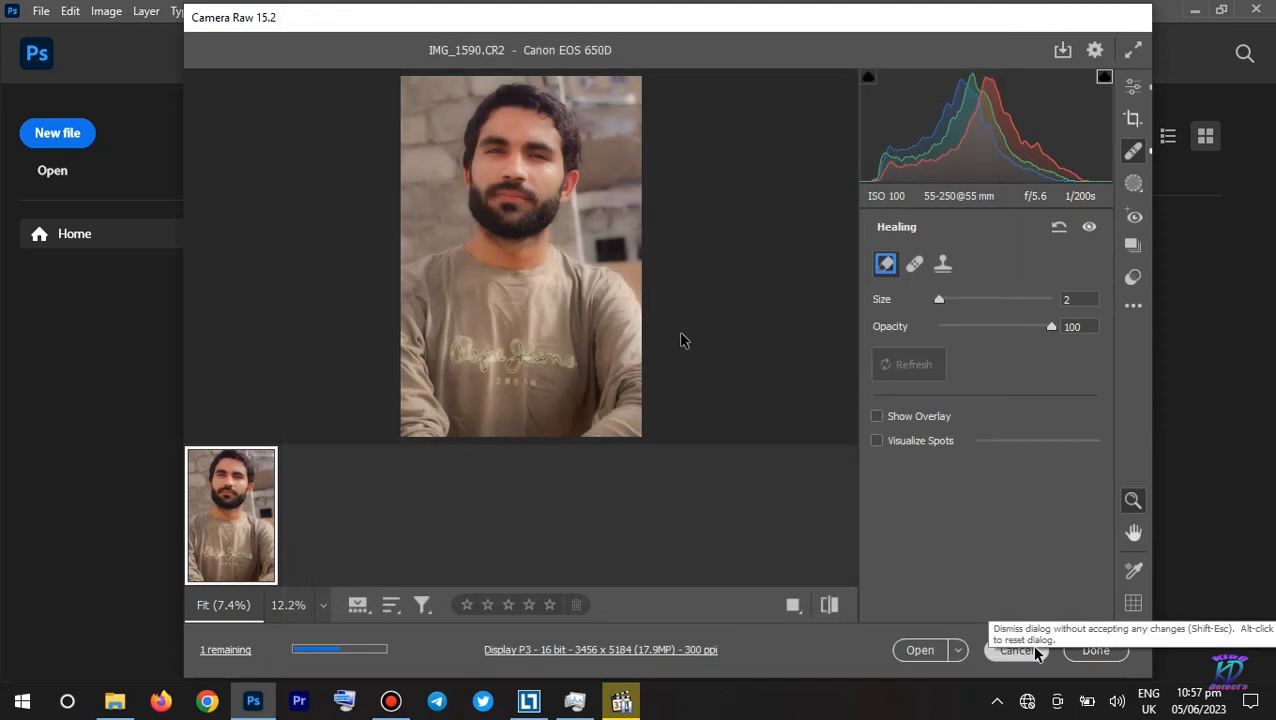
{"action": "left_click", "coordinate": [1036, 653]}
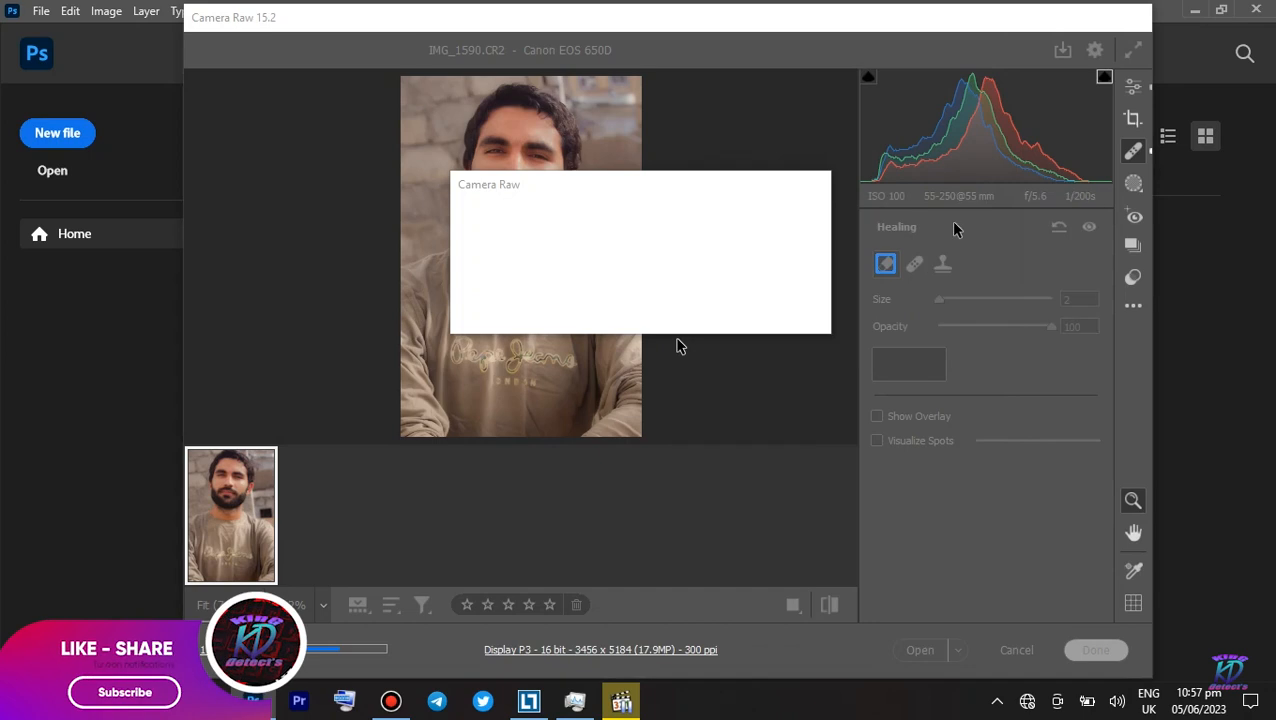
{"action": "left_click", "coordinate": [692, 313]}
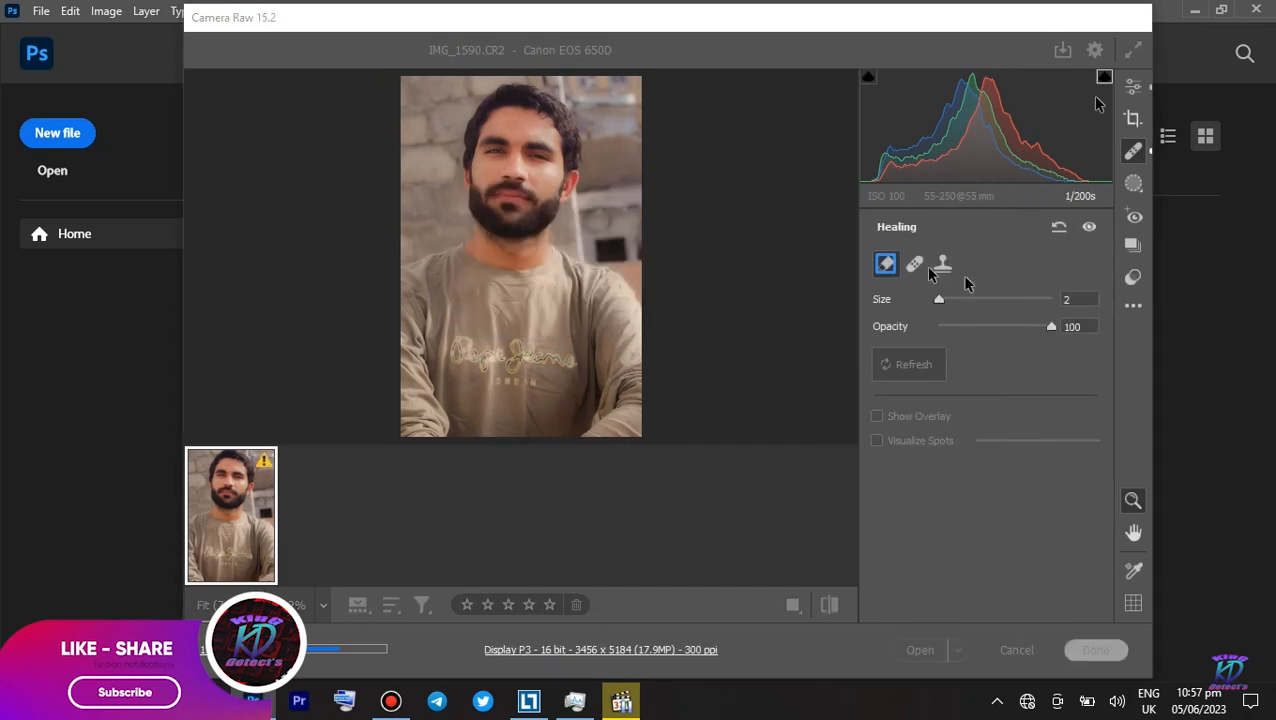